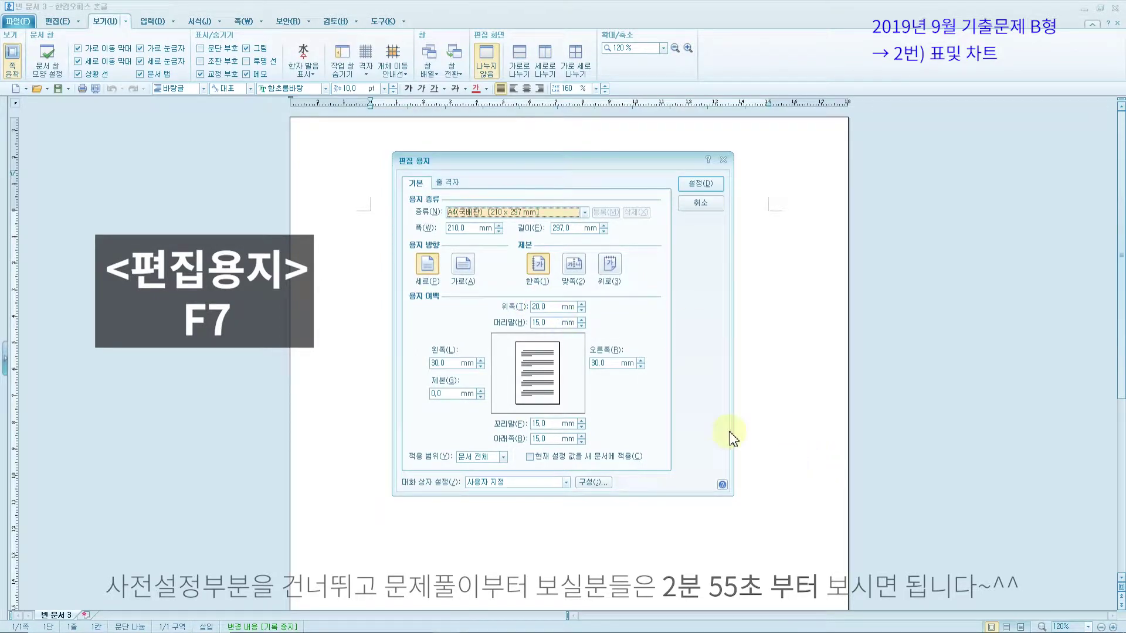
Set the page margins to 10 mm for top and bottom and 11 mm for left and right.
{"action": "left_click", "coordinate": [551, 307]}
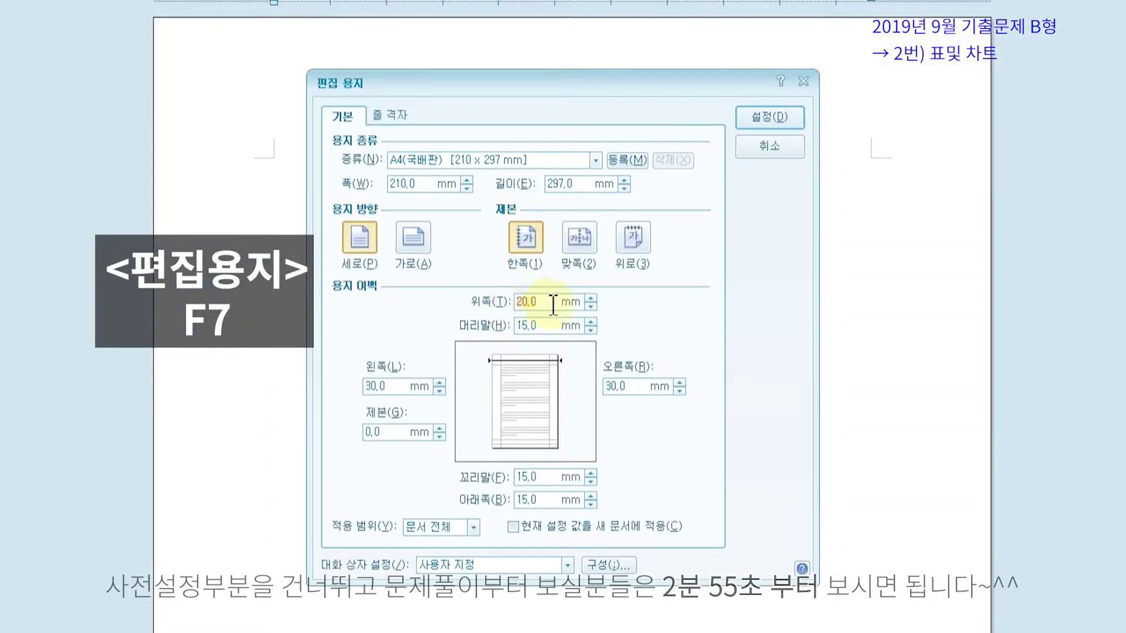
{"action": "type", "text": "10"}
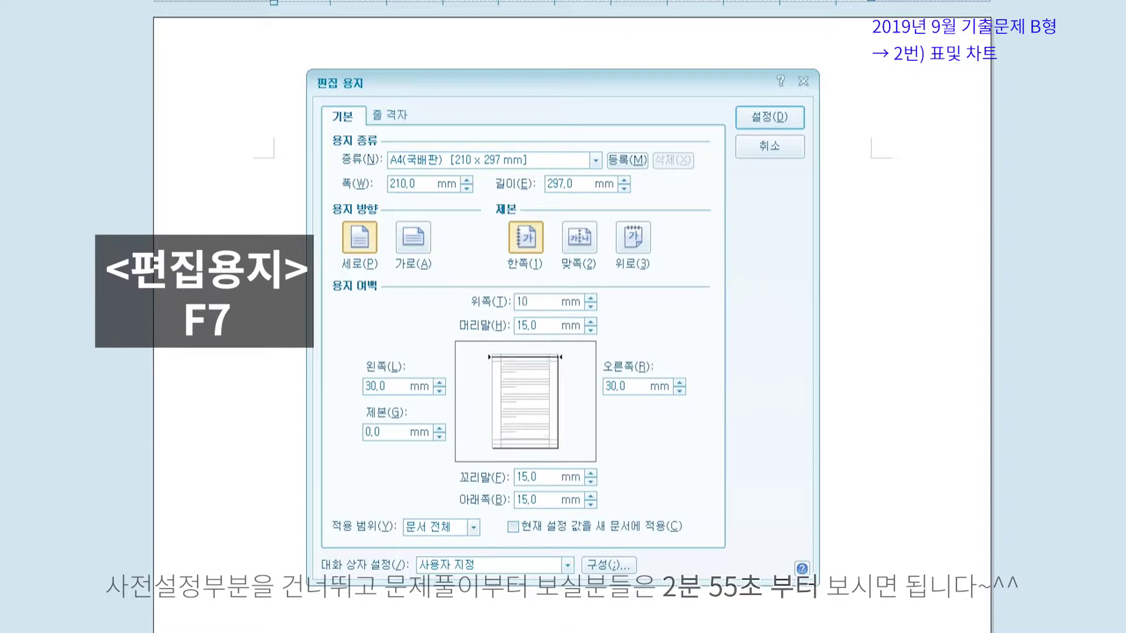
{"action": "left_click", "coordinate": [535, 500]}
{"action": "type", "text": "10"}
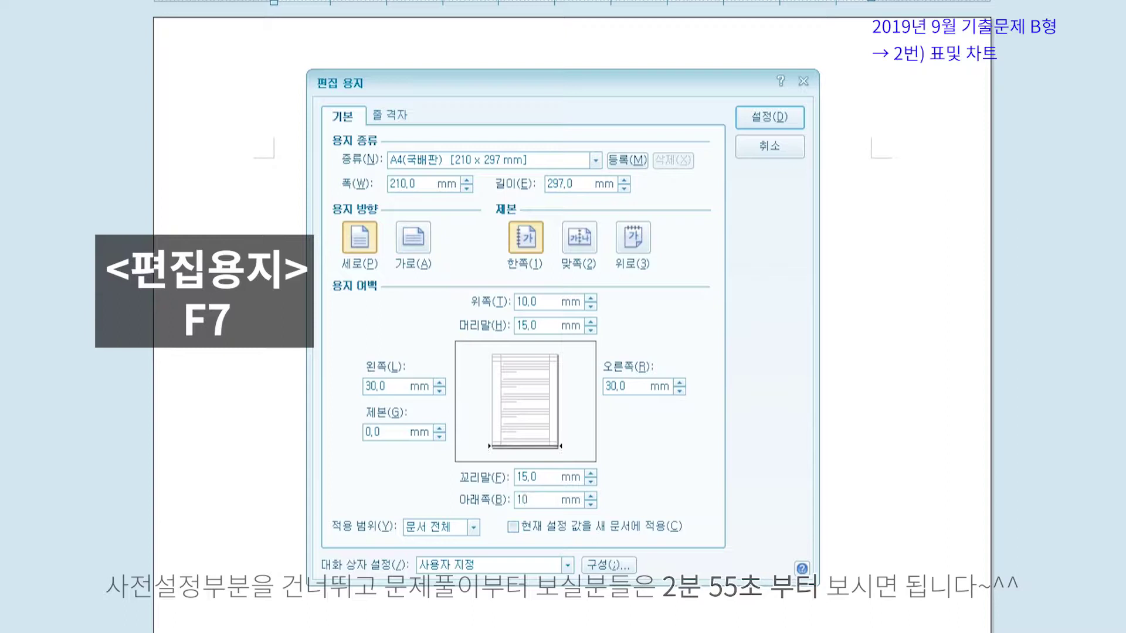
{"action": "left_click", "coordinate": [375, 386]}
{"action": "type", "text": "11"}
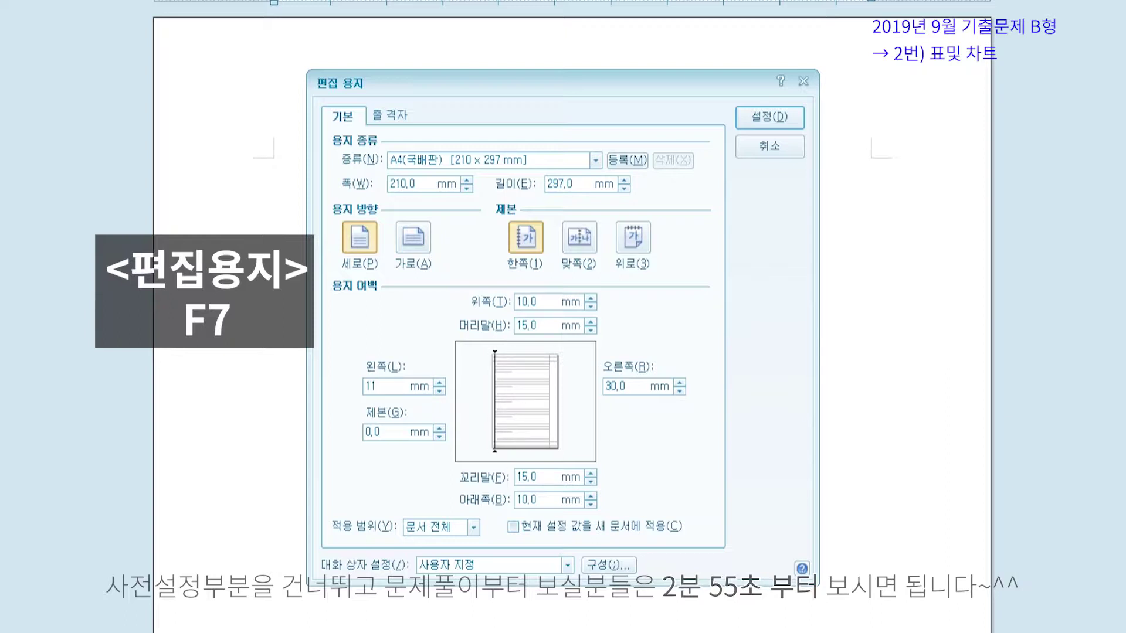
{"action": "left_click", "coordinate": [616, 386]}
{"action": "type", "text": "11"}
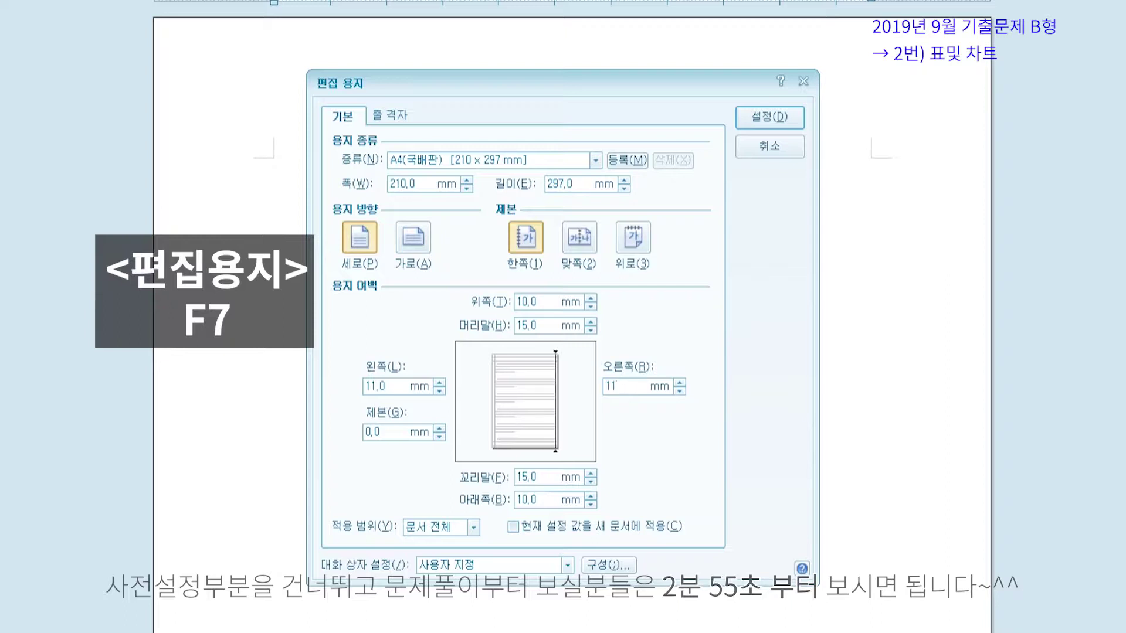
Set the header and footer margins to 10 mm and apply the page setup.
{"action": "left_click", "coordinate": [526, 326]}
{"action": "type", "text": "10"}
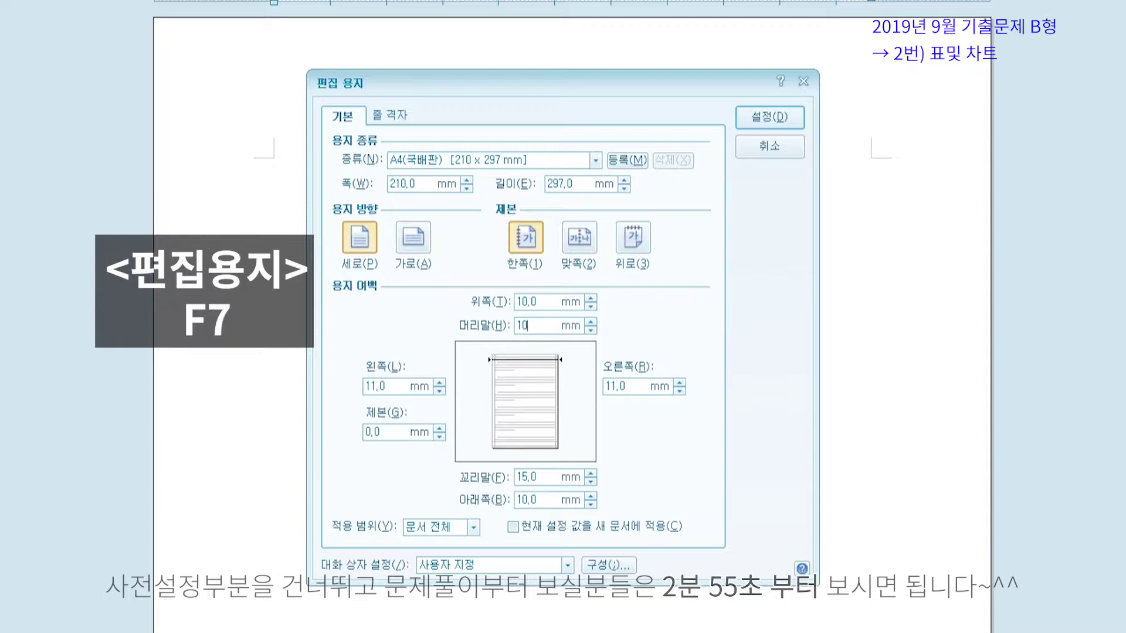
{"action": "left_click", "coordinate": [527, 477]}
{"action": "type", "text": "10"}
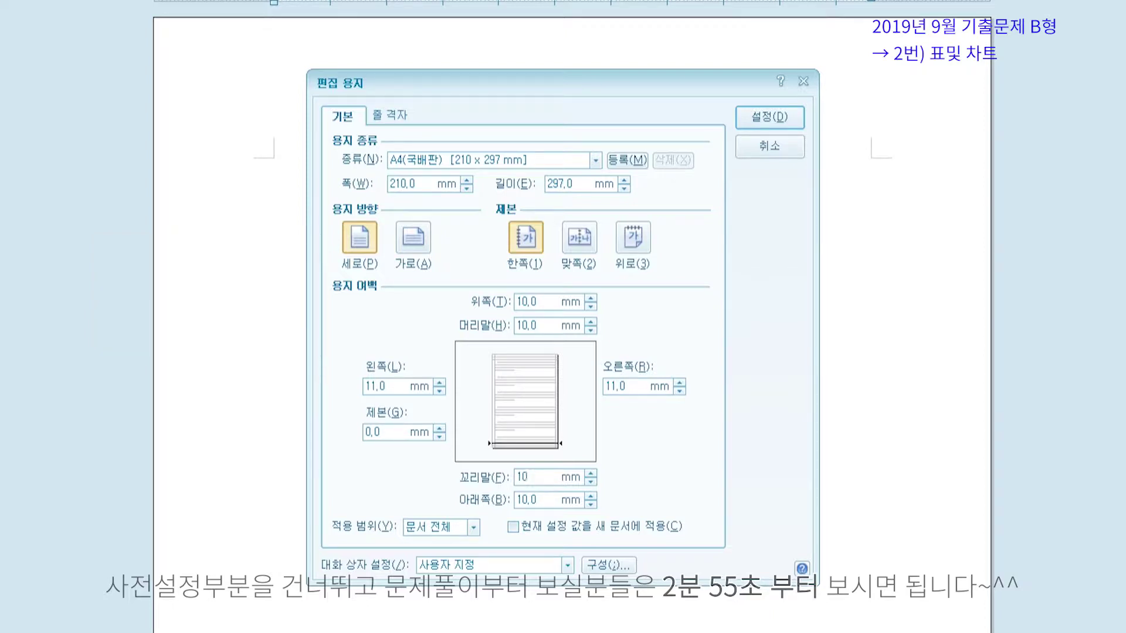
{"action": "key", "text": "Return"}
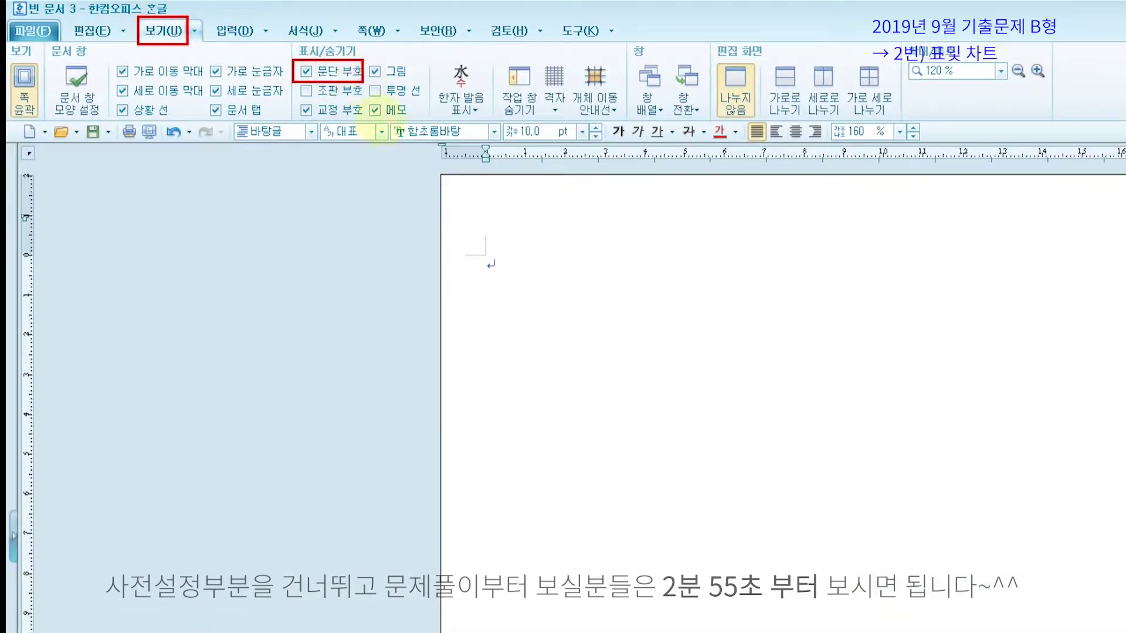
{"action": "mouse_move", "coordinate": [502, 258]}
{"action": "left_mouse_down"}
{"action": "mouse_move", "coordinate": [490, 240]}
{"action": "mouse_move", "coordinate": [469, 276]}
{"action": "mouse_move", "coordinate": [518, 264]}
{"action": "mouse_move", "coordinate": [504, 239]}
{"action": "left_mouse_up"}
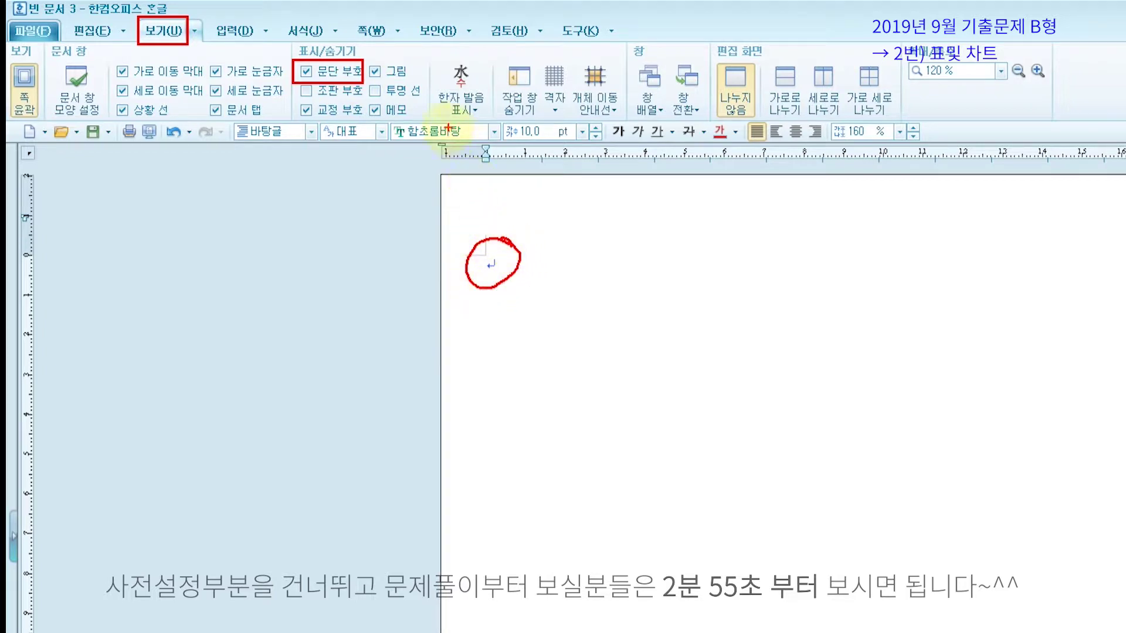
{"action": "key", "text": "e"}
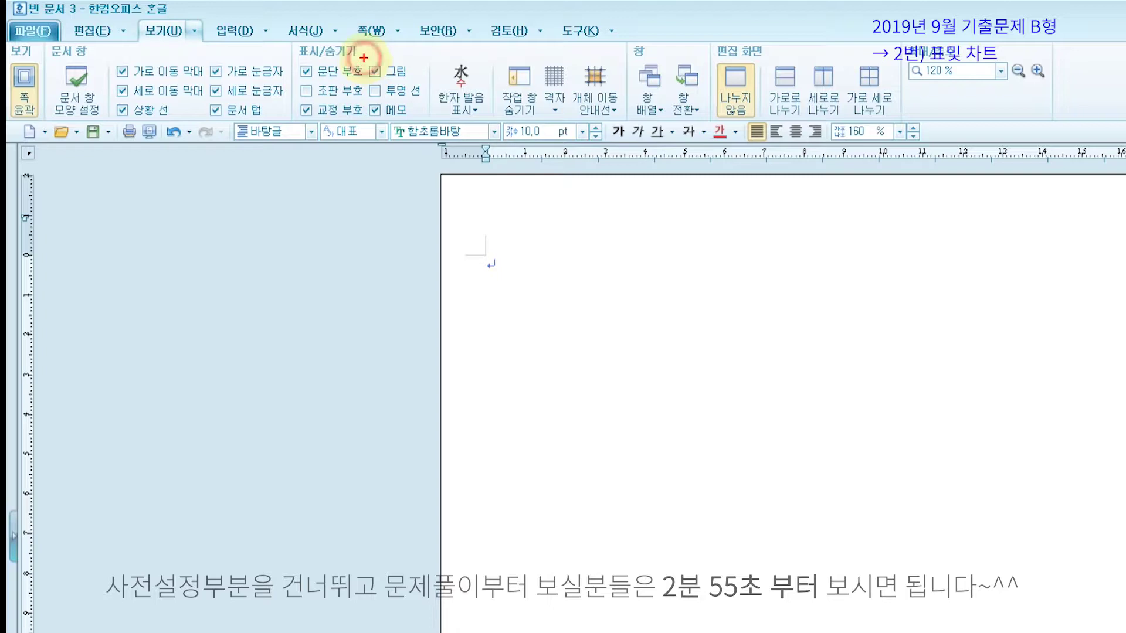
{"action": "left_click_drag", "start_coordinate": [364, 57], "coordinate": [414, 81]}
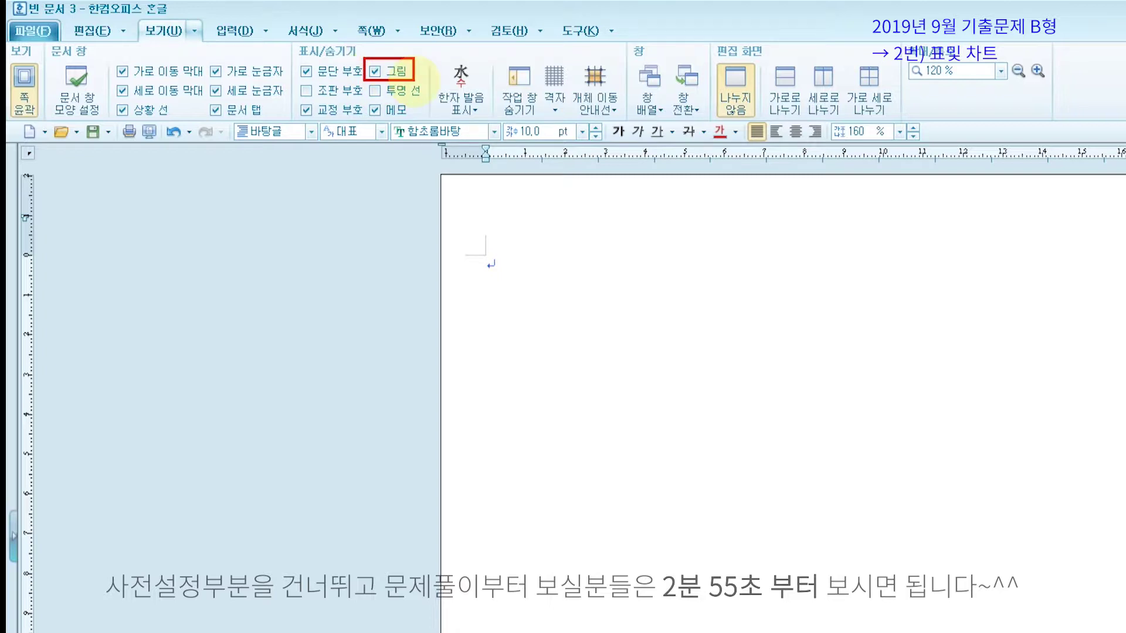
{"action": "key", "text": "e"}
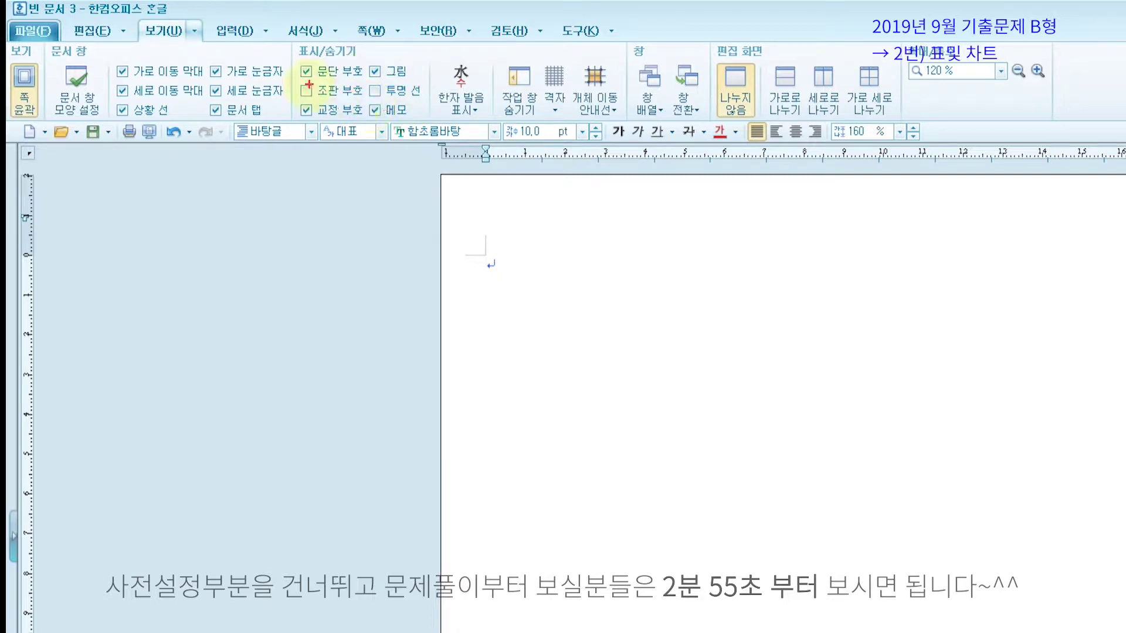
{"action": "left_click_drag", "start_coordinate": [297, 75], "coordinate": [371, 99]}
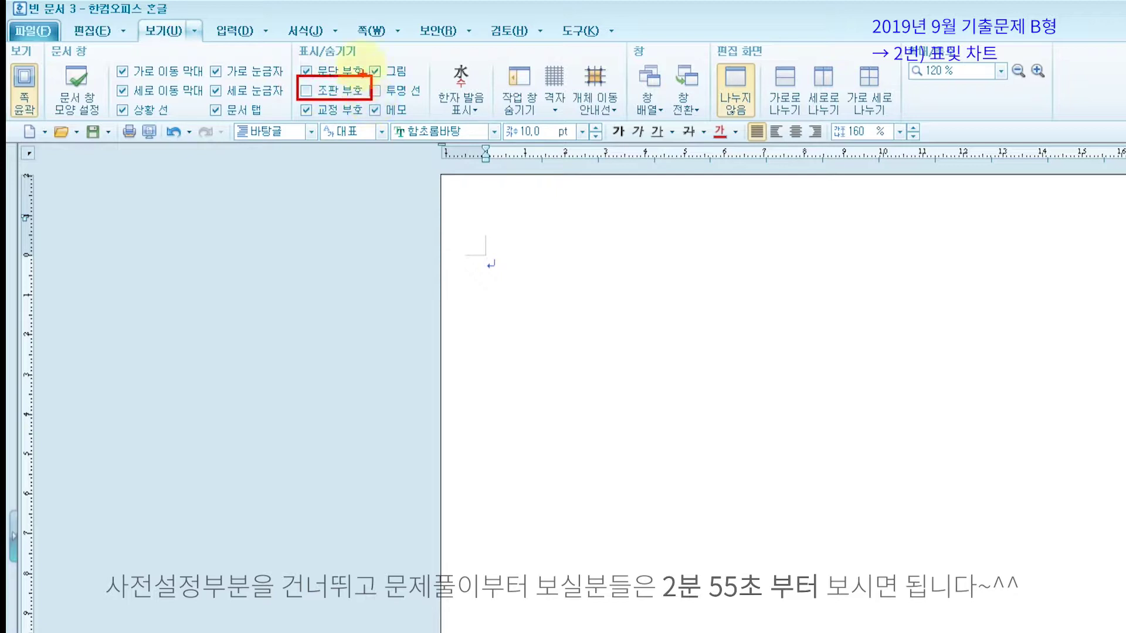
{"action": "left_click_drag", "start_coordinate": [359, 62], "coordinate": [311, 122]}
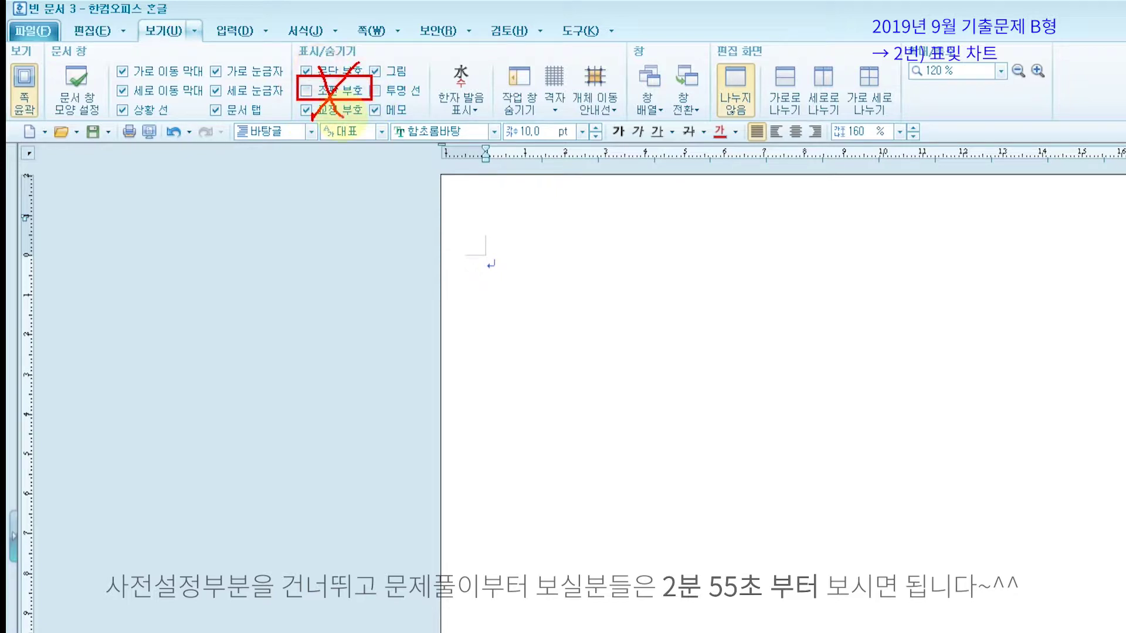
{"action": "key", "text": "Escape"}
{"action": "mouse_move", "coordinate": [11, 73]}
{"action": "left_mouse_down"}
{"action": "mouse_move", "coordinate": [11, 53]}
{"action": "mouse_move", "coordinate": [43, 118]}
{"action": "mouse_move", "coordinate": [10, 73]}
{"action": "left_mouse_up"}
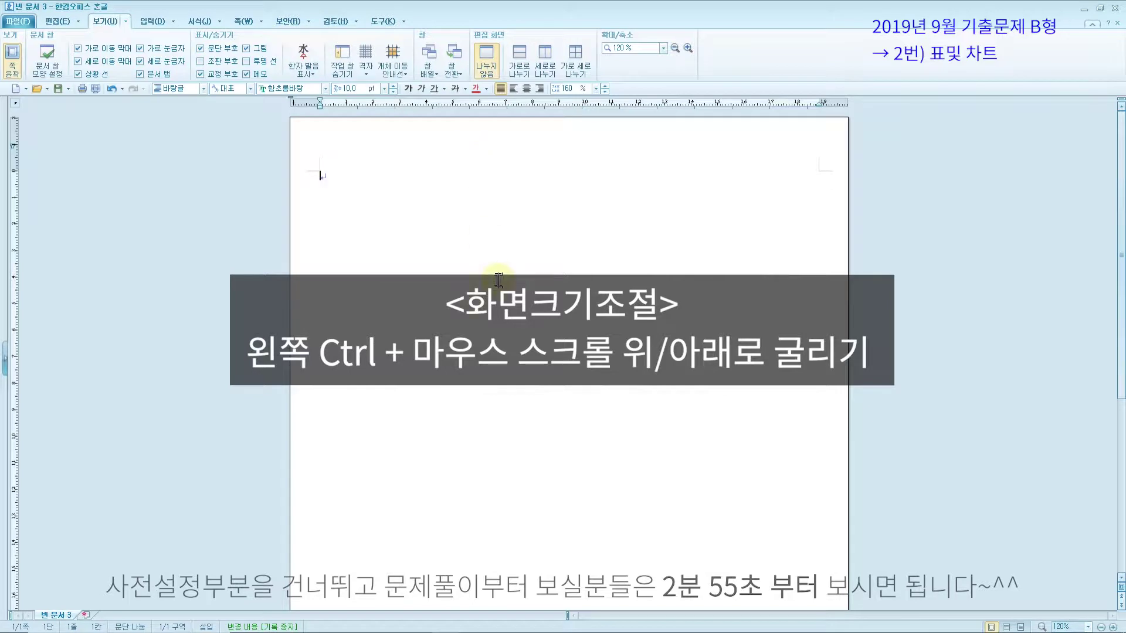
Enter question numbers "1." and "2." with two blank lines between them, and insert a section break a few lines below "2.".
{"action": "scroll", "coordinate": [543, 311], "scroll_direction": "up", "scroll_amount": 2}
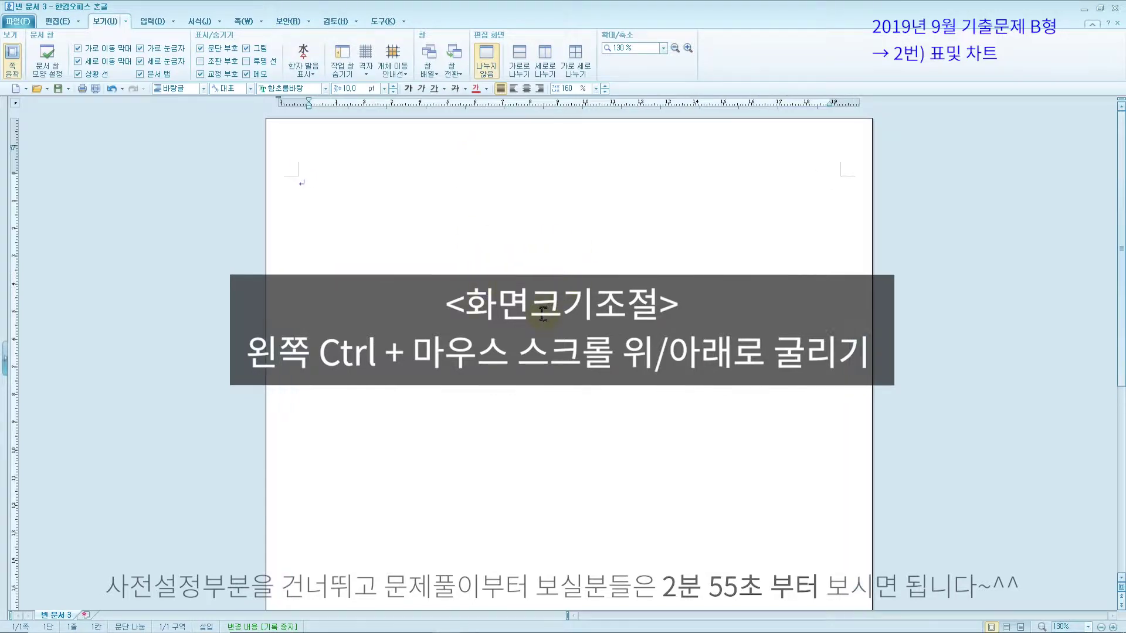
{"action": "scroll", "coordinate": [540, 319], "scroll_direction": "up", "scroll_amount": 3}
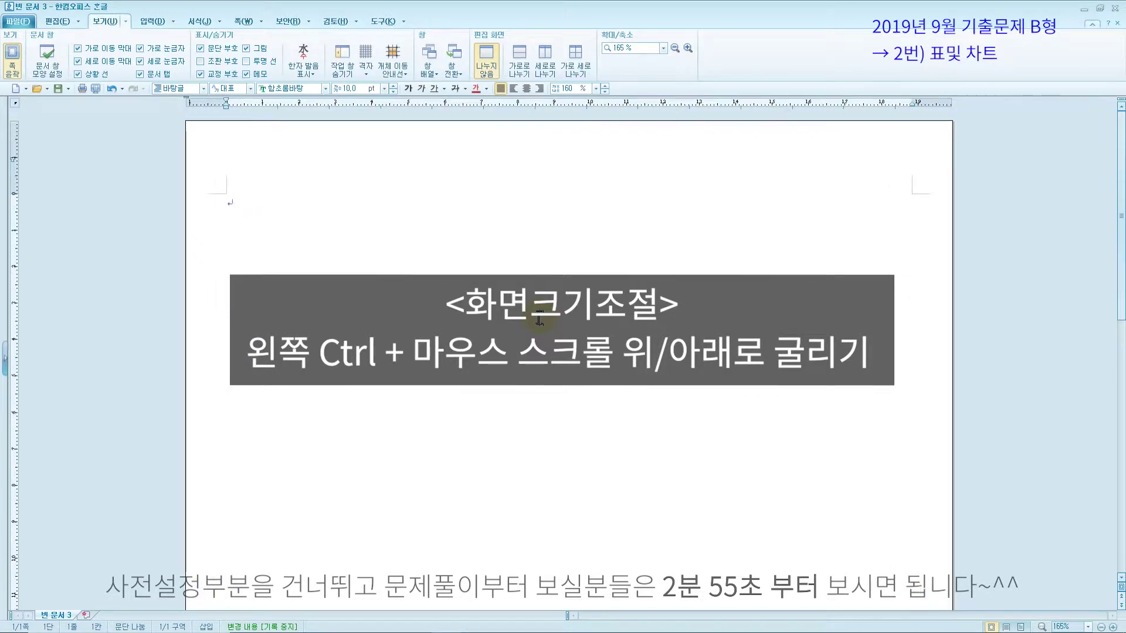
{"action": "scroll", "coordinate": [540, 319], "scroll_direction": "up", "scroll_amount": 1}
{"action": "scroll", "coordinate": [537, 328], "scroll_direction": "up", "scroll_amount": 1}
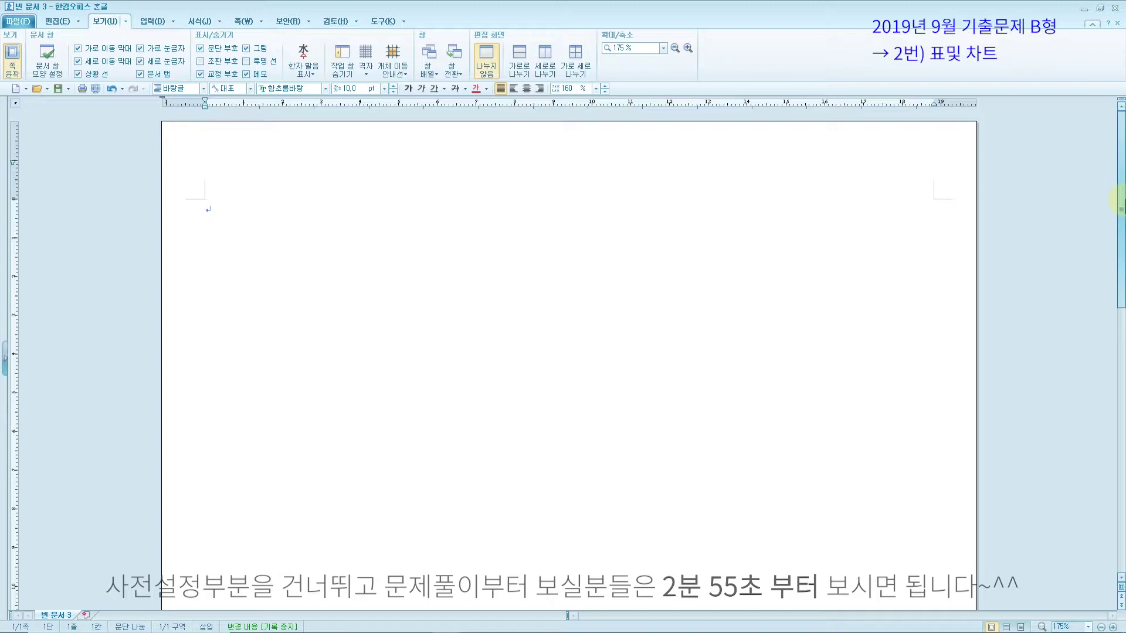
{"action": "type", "text": "1."}
{"action": "key", "text": "Return"}
{"action": "key", "text": "Return"}
{"action": "key", "text": "Return"}
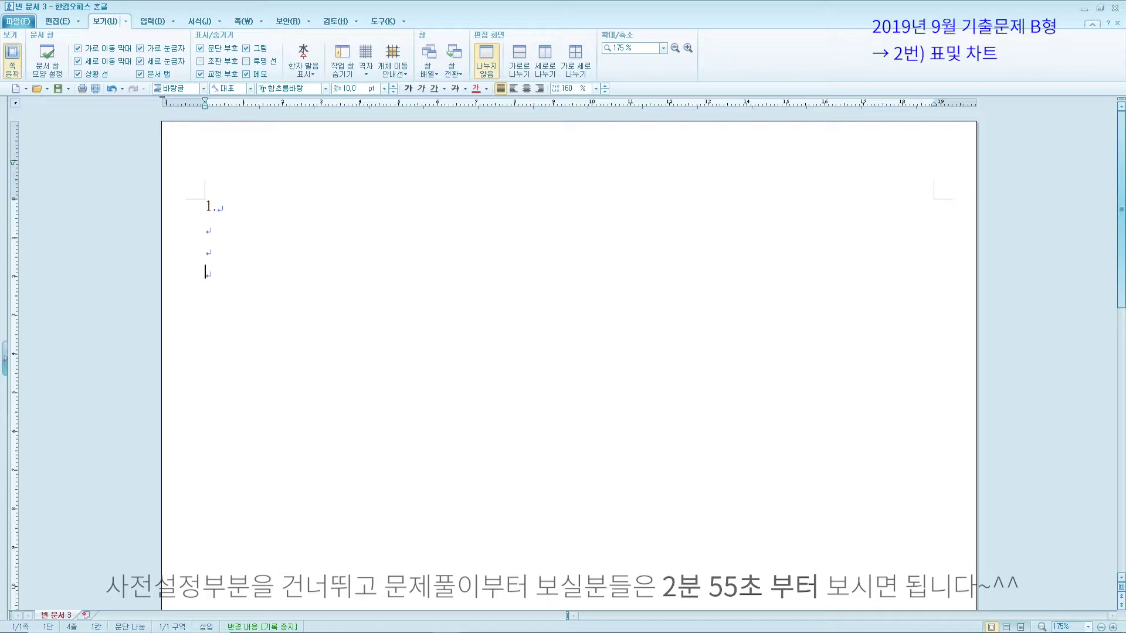
{"action": "type", "text": "2."}
{"action": "key", "text": "Return"}
{"action": "key", "text": "Return"}
{"action": "key", "text": "Return"}
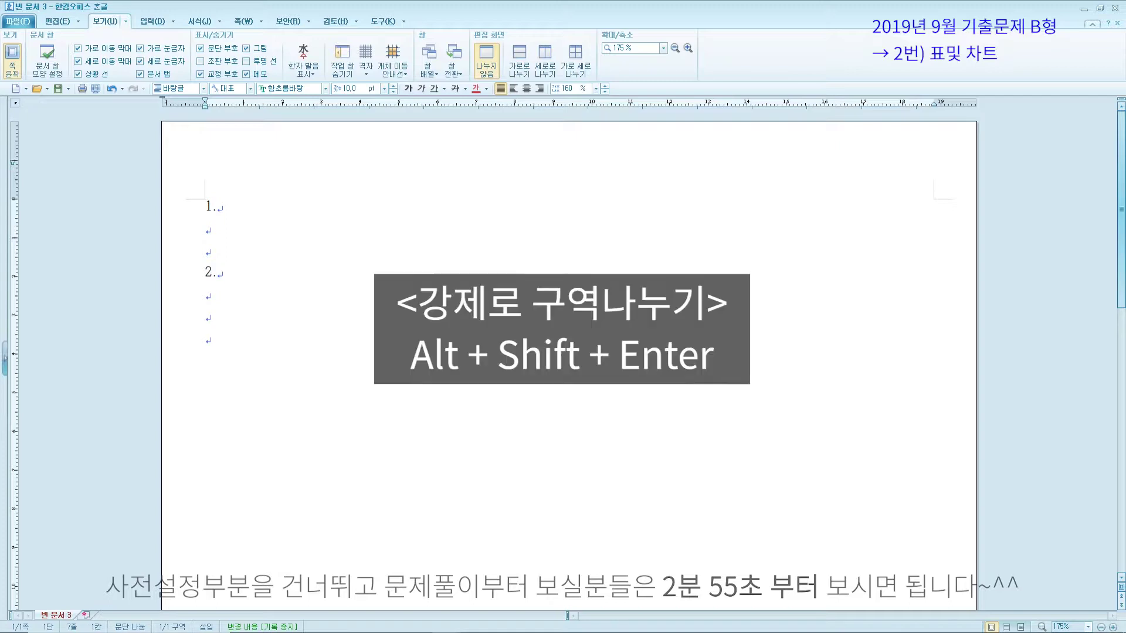
{"action": "key", "text": "alt+shift+Return"}
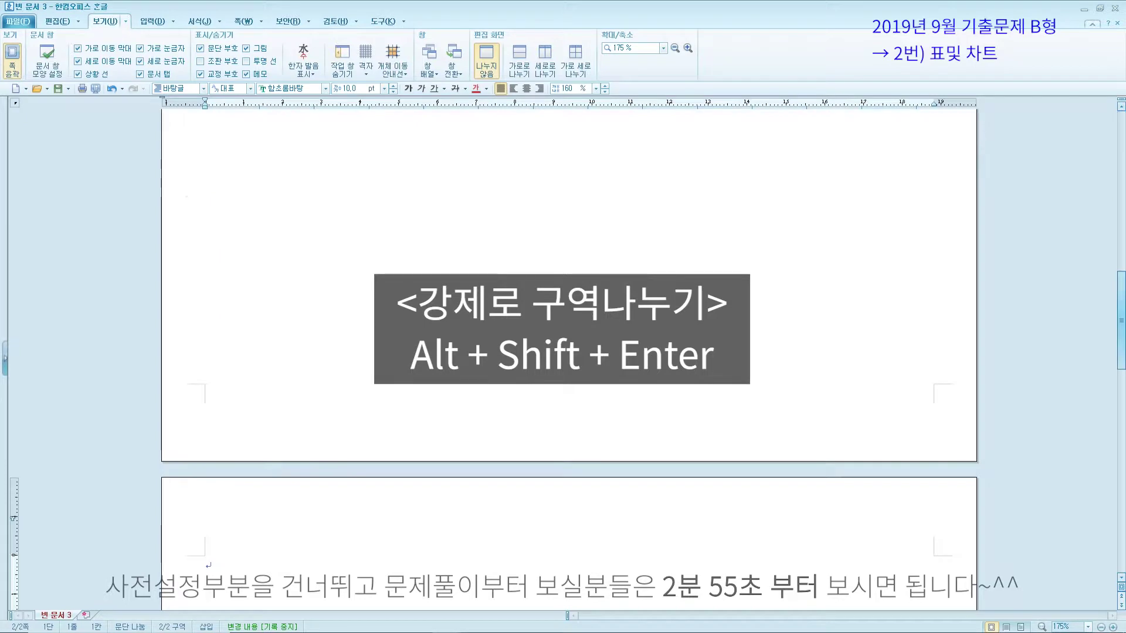
Enter question numbers "3." and "4." on the second page with two blank lines between them, and insert a section break below "4.".
{"action": "scroll", "coordinate": [1122, 191], "scroll_direction": "down", "scroll_amount": 3}
{"action": "scroll", "coordinate": [1121, 191], "scroll_direction": "down", "scroll_amount": 1}
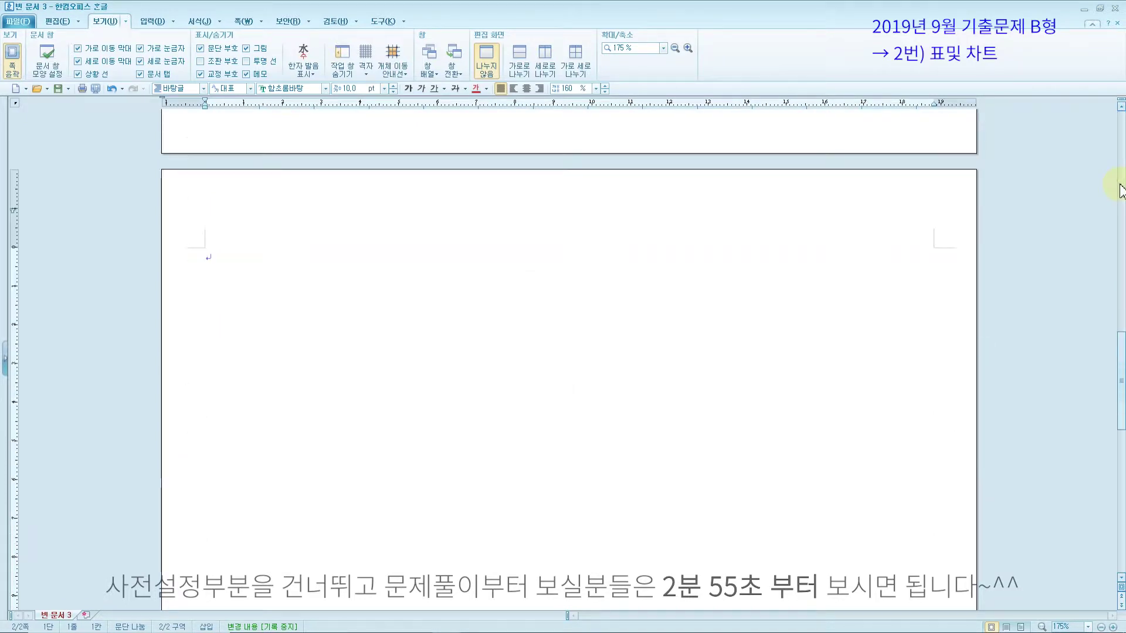
{"action": "type", "text": "3."}
{"action": "key", "text": "Return"}
{"action": "key", "text": "Return"}
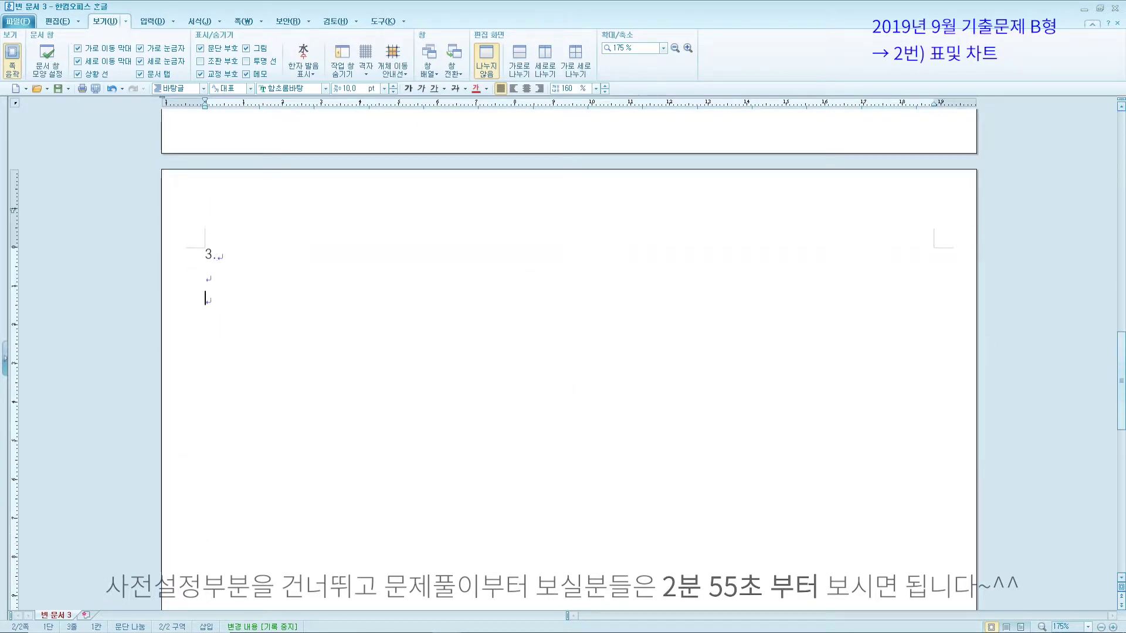
{"action": "type", "text": "4."}
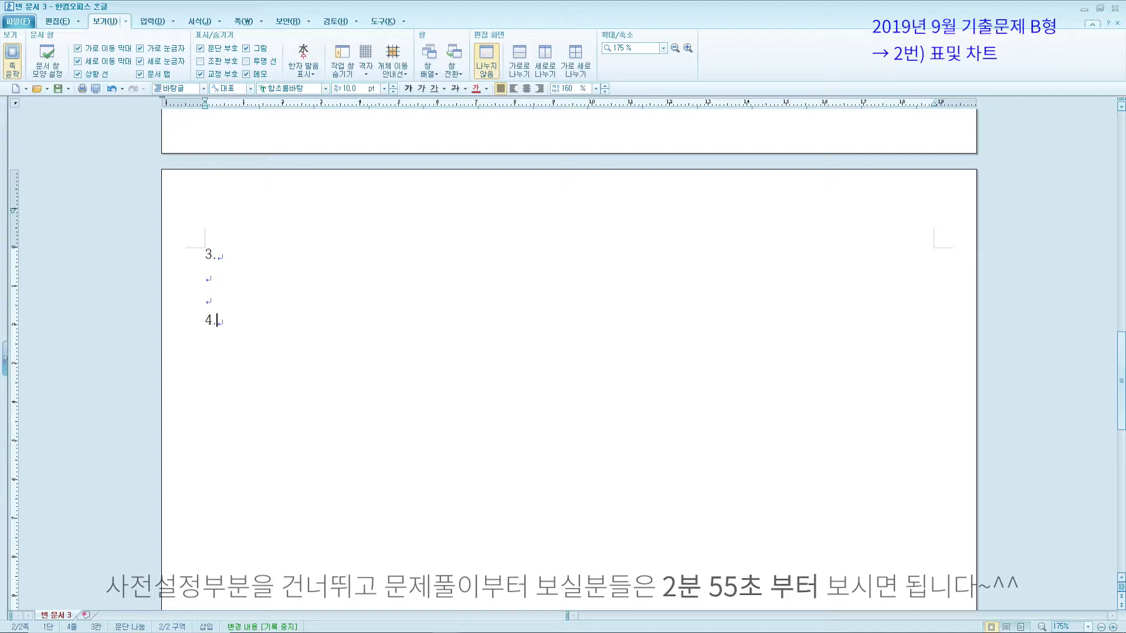
{"action": "key", "text": "Return"}
{"action": "key", "text": "Return"}
{"action": "scroll", "coordinate": [227, 385], "scroll_direction": "down", "scroll_amount": 1}
{"action": "key", "text": "BackSpace"}
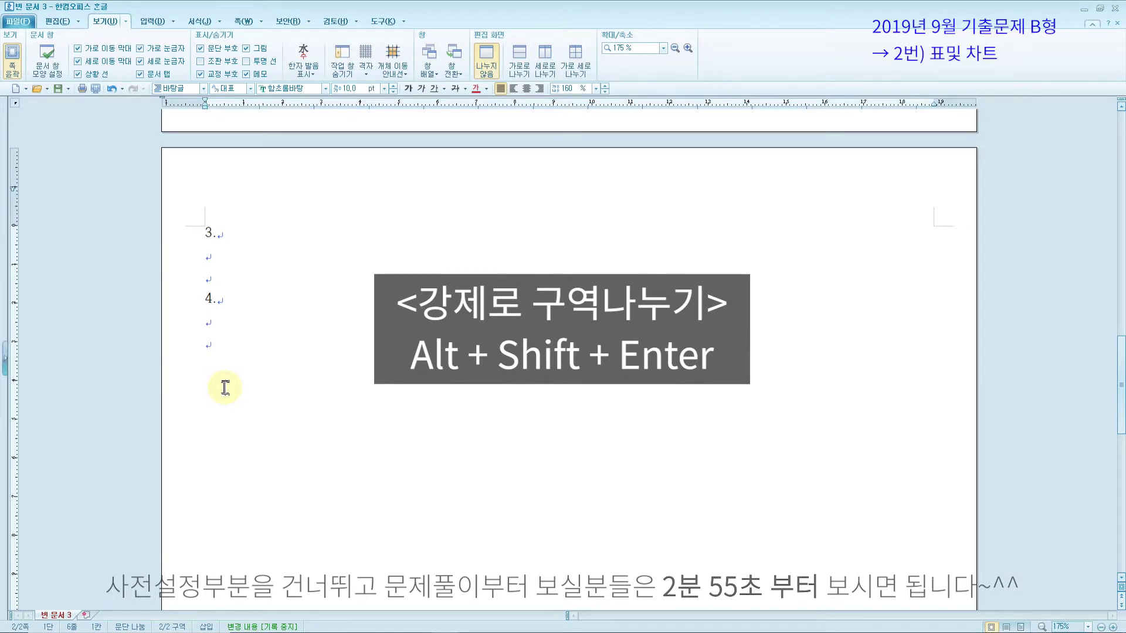
{"action": "key", "text": "alt+shift+Return"}
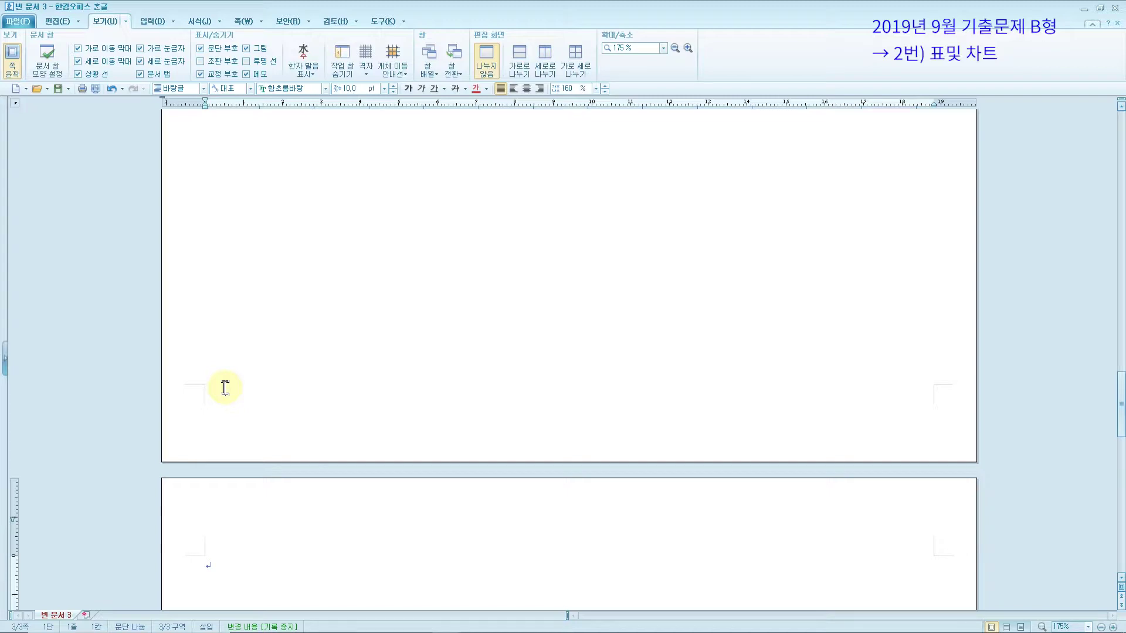
Switch to GW09-14B.pdf in Adobe Acrobat and examine question 2's table numbers, the empty total cells and the caption.
{"action": "key", "text": "alt+Tab"}
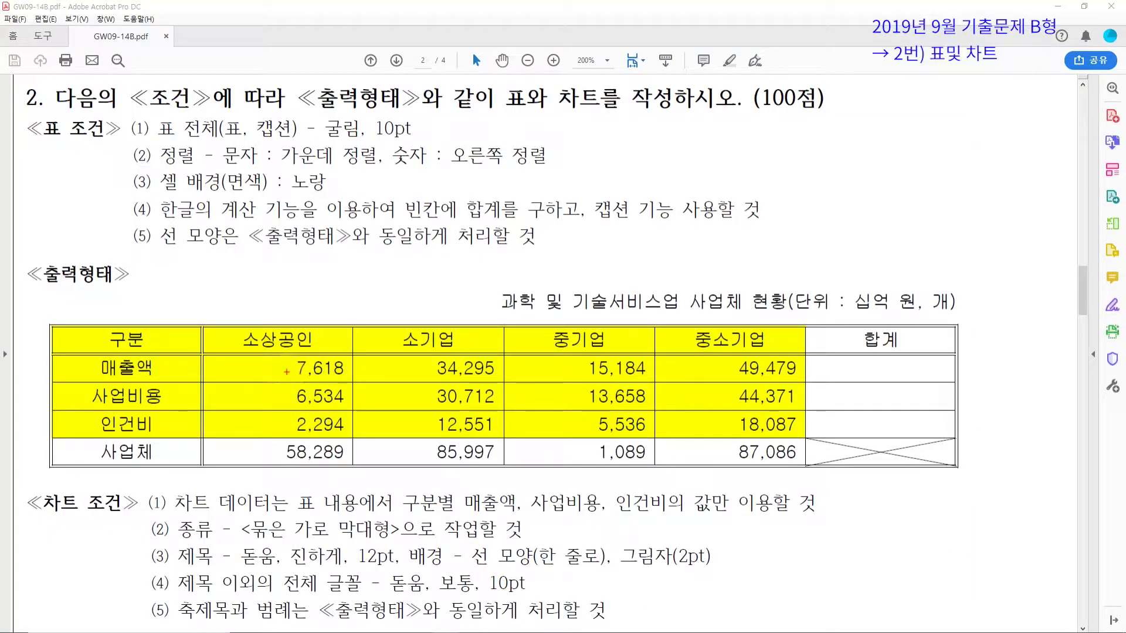
{"action": "mouse_move", "coordinate": [281, 362]}
{"action": "left_mouse_down"}
{"action": "mouse_move", "coordinate": [681, 469]}
{"action": "mouse_move", "coordinate": [805, 465]}
{"action": "left_mouse_up"}
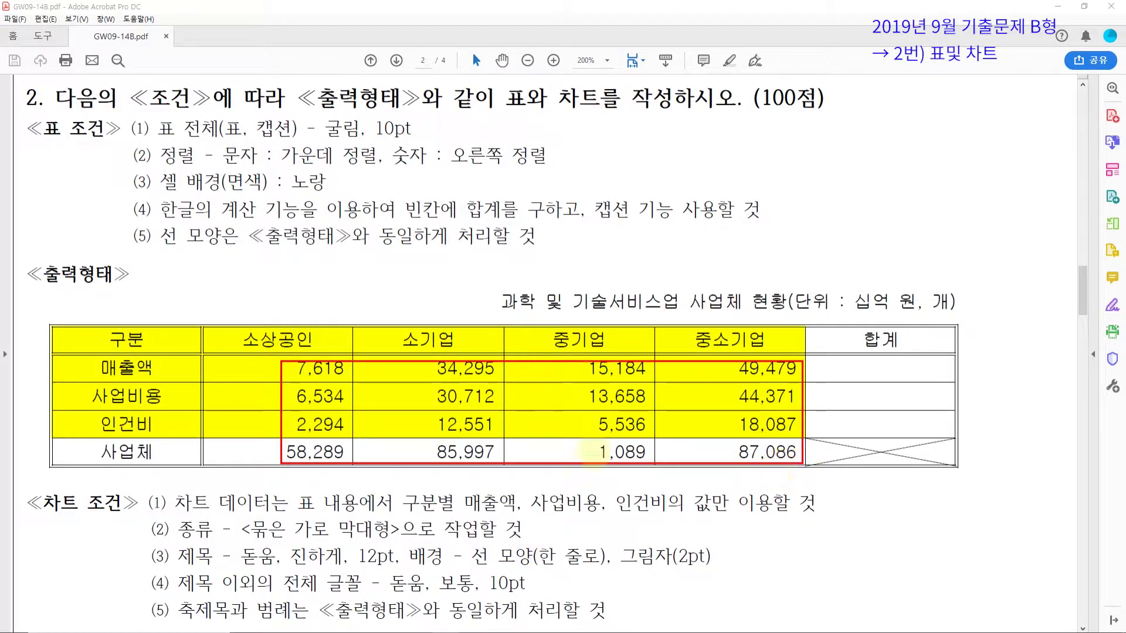
{"action": "mouse_move", "coordinate": [913, 366]}
{"action": "left_mouse_down"}
{"action": "mouse_move", "coordinate": [900, 361]}
{"action": "mouse_move", "coordinate": [859, 425]}
{"action": "mouse_move", "coordinate": [909, 375]}
{"action": "left_mouse_up"}
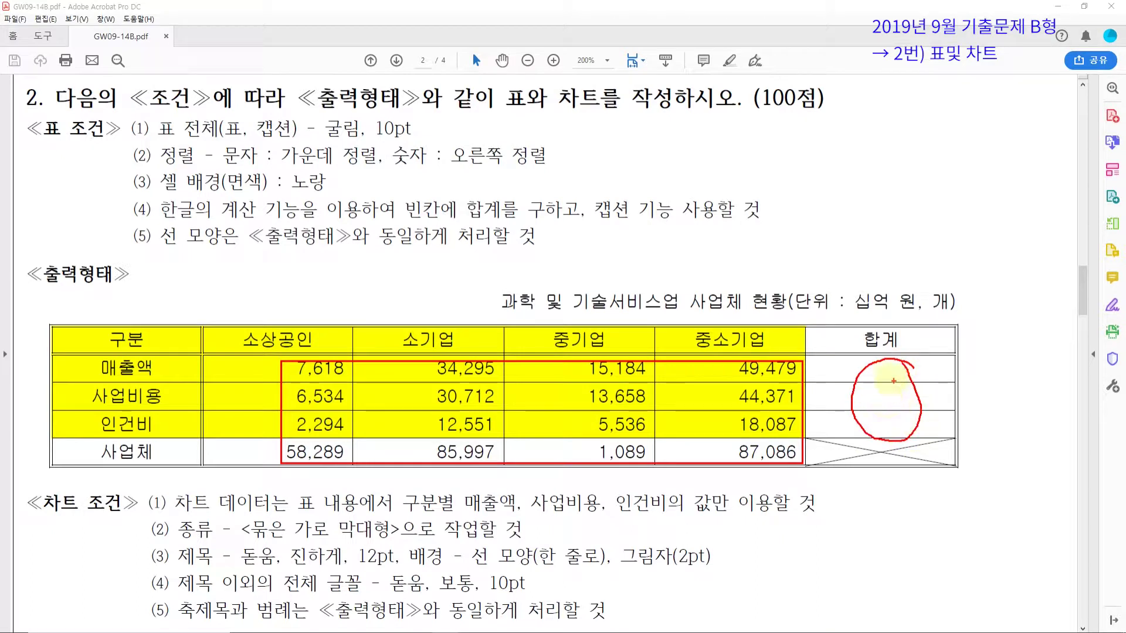
{"action": "mouse_move", "coordinate": [880, 386]}
{"action": "left_mouse_down"}
{"action": "mouse_move", "coordinate": [888, 424]}
{"action": "mouse_move", "coordinate": [900, 381]}
{"action": "left_mouse_up"}
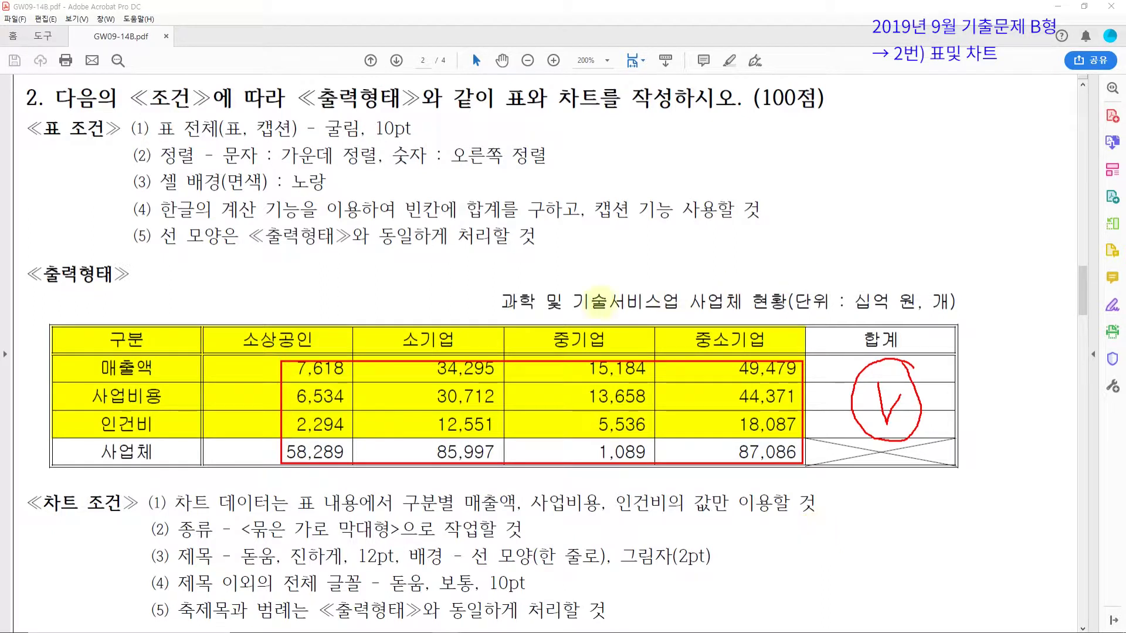
{"action": "left_click_drag", "start_coordinate": [490, 287], "coordinate": [957, 316]}
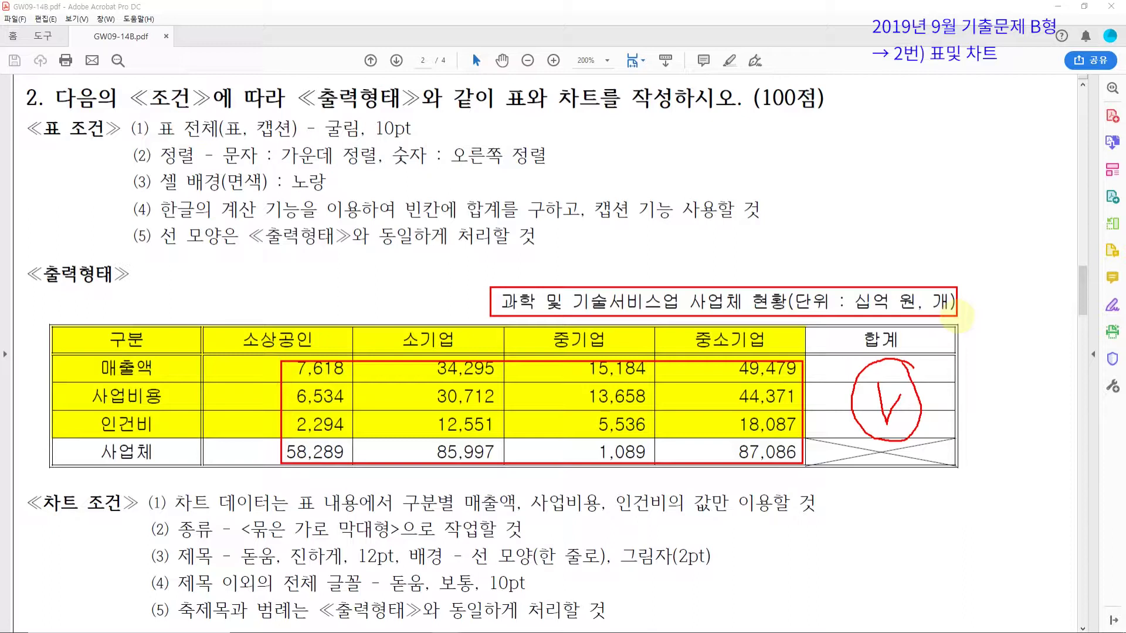
{"action": "key", "text": "Escape"}
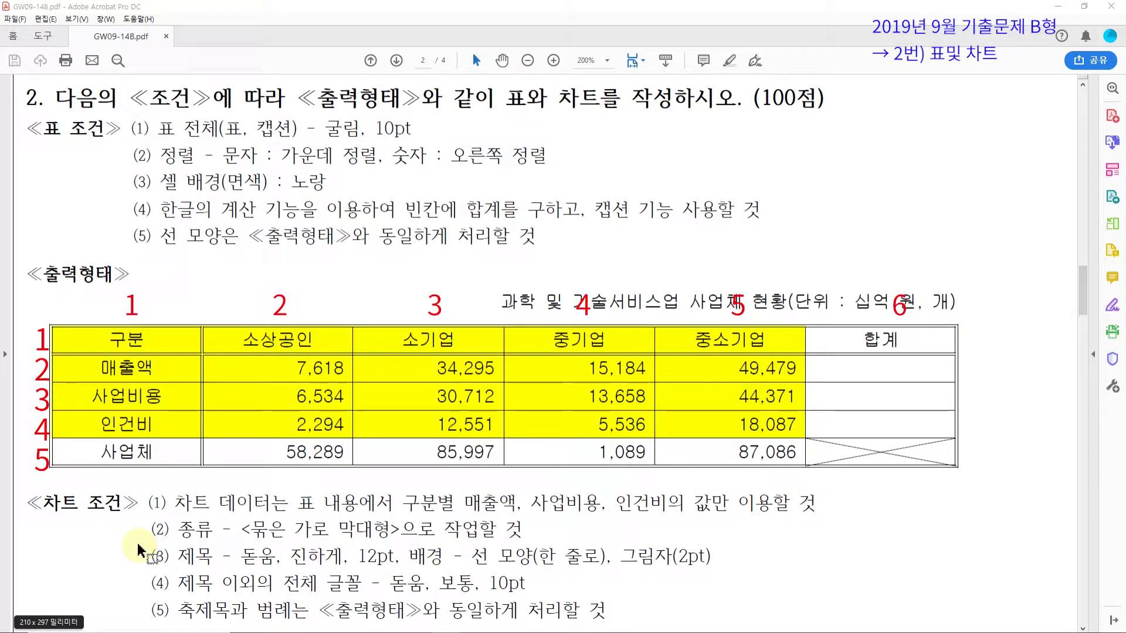
Switch to the Hangul document and insert a table of 5 rows and 6 columns below "2.", treated as a character.
{"action": "key", "text": "alt+Tab"}
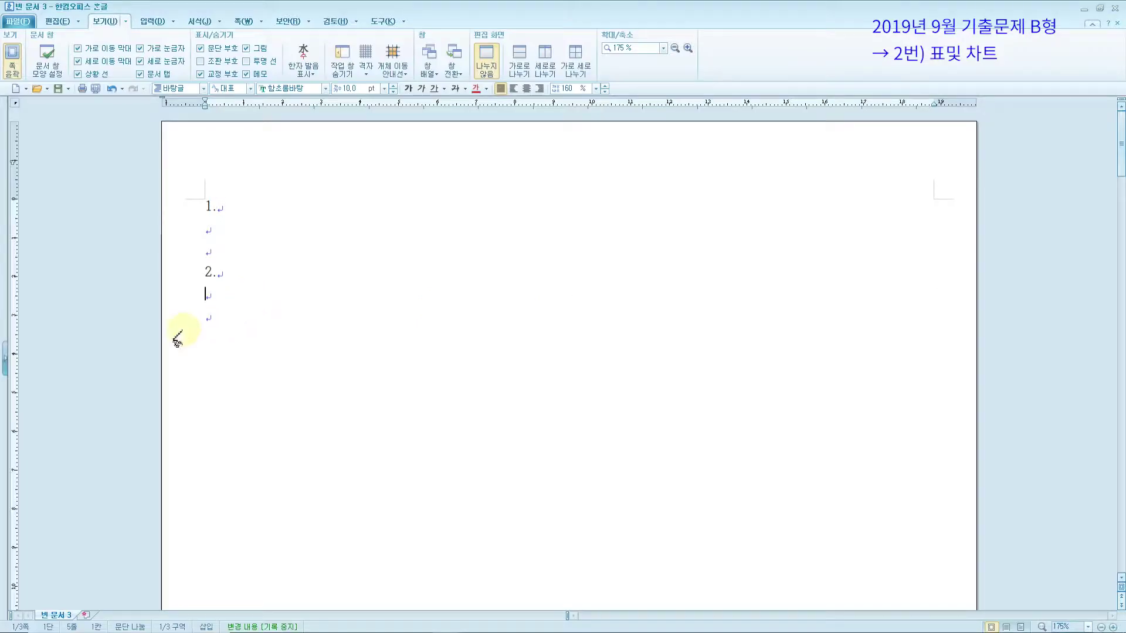
{"action": "left_click", "coordinate": [205, 280]}
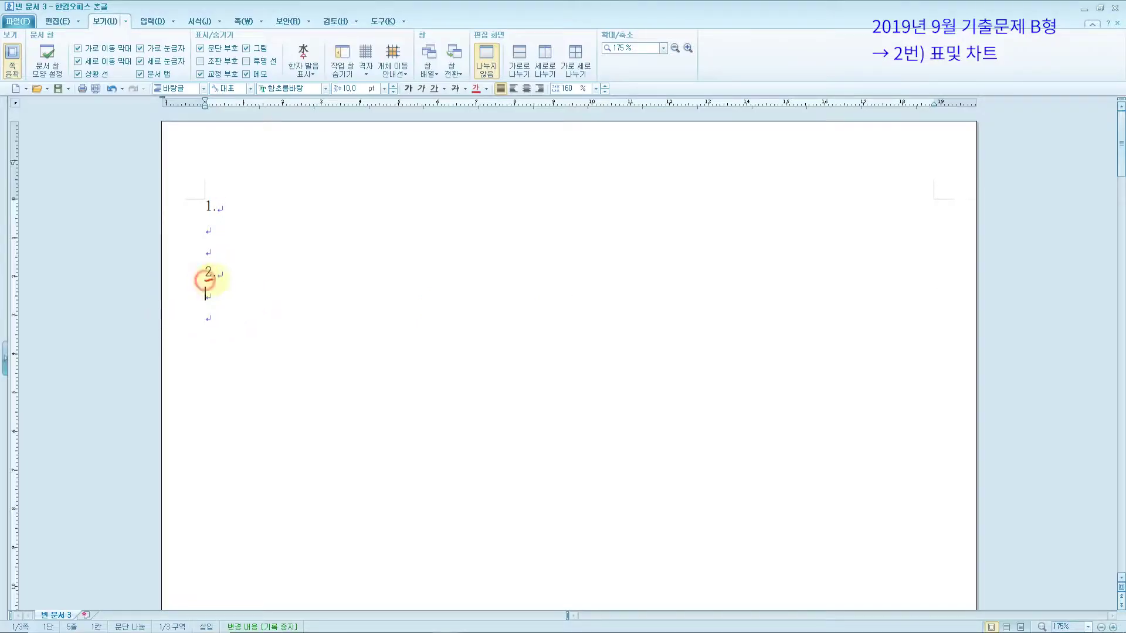
{"action": "left_click", "coordinate": [206, 293]}
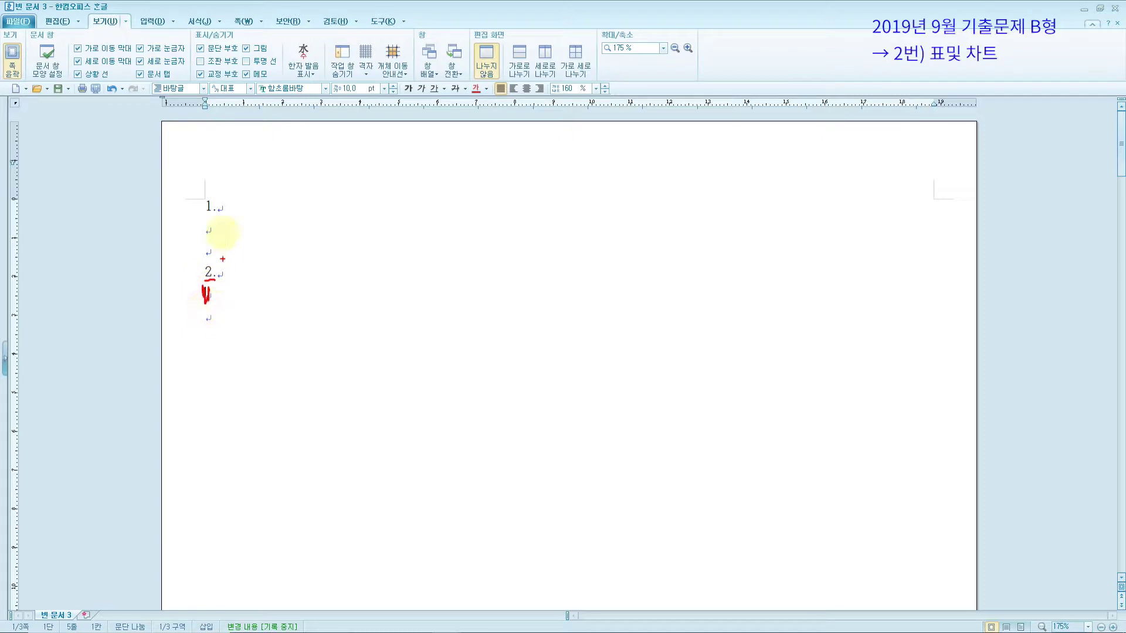
{"action": "left_click_drag", "start_coordinate": [136, 11], "coordinate": [171, 30]}
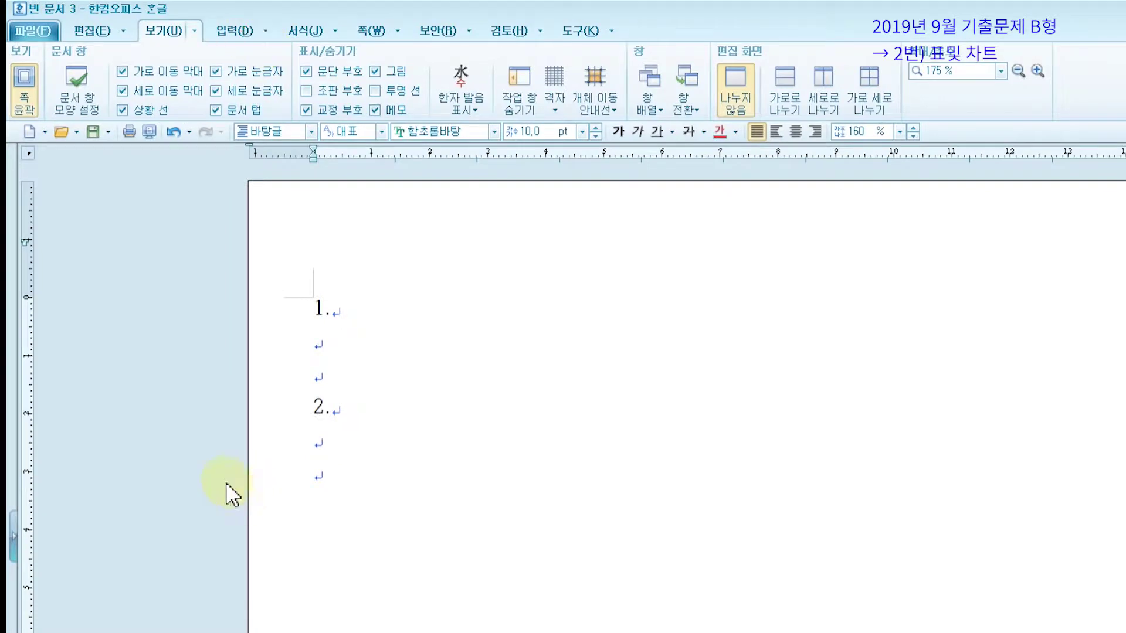
{"action": "left_click", "coordinate": [234, 31]}
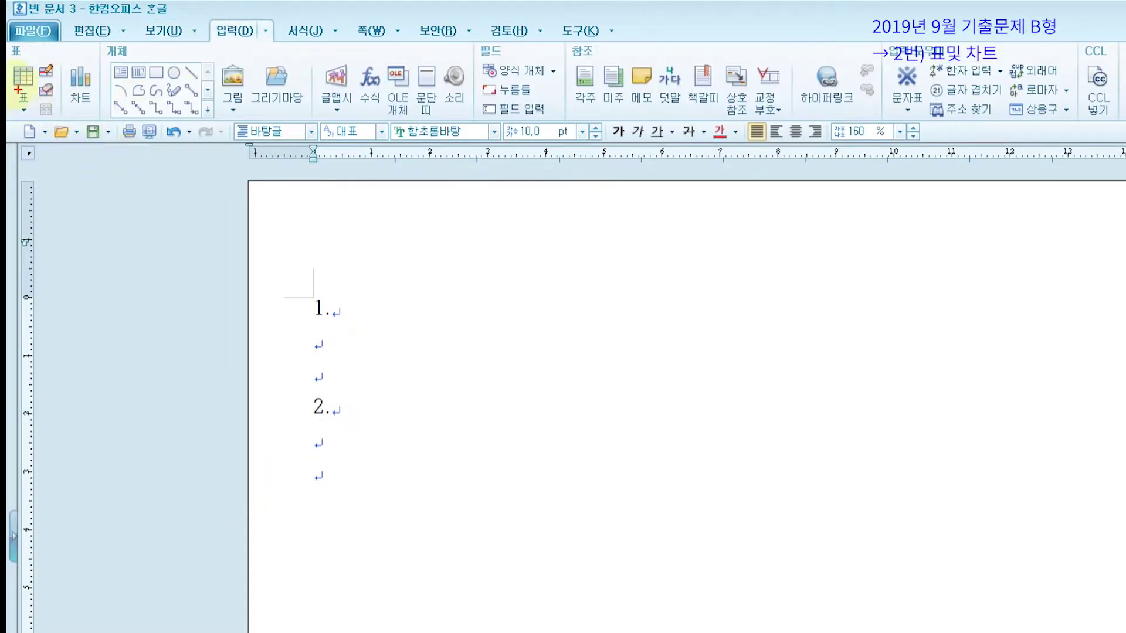
{"action": "left_click_drag", "start_coordinate": [10, 57], "coordinate": [43, 94]}
{"action": "left_click", "coordinate": [25, 79]}
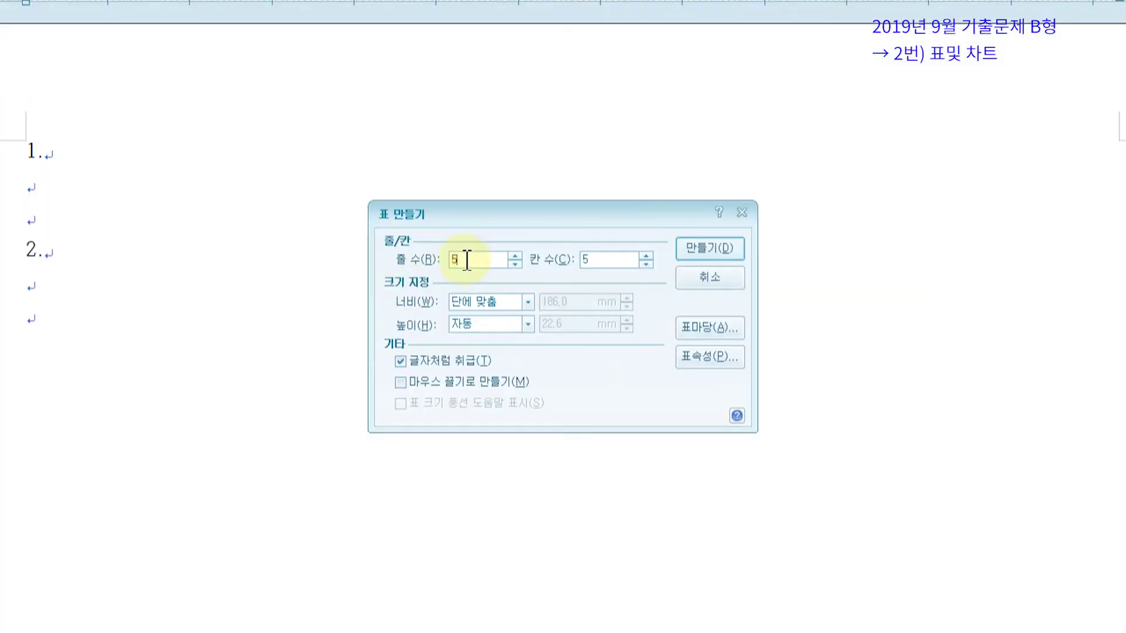
{"action": "left_click", "coordinate": [646, 256]}
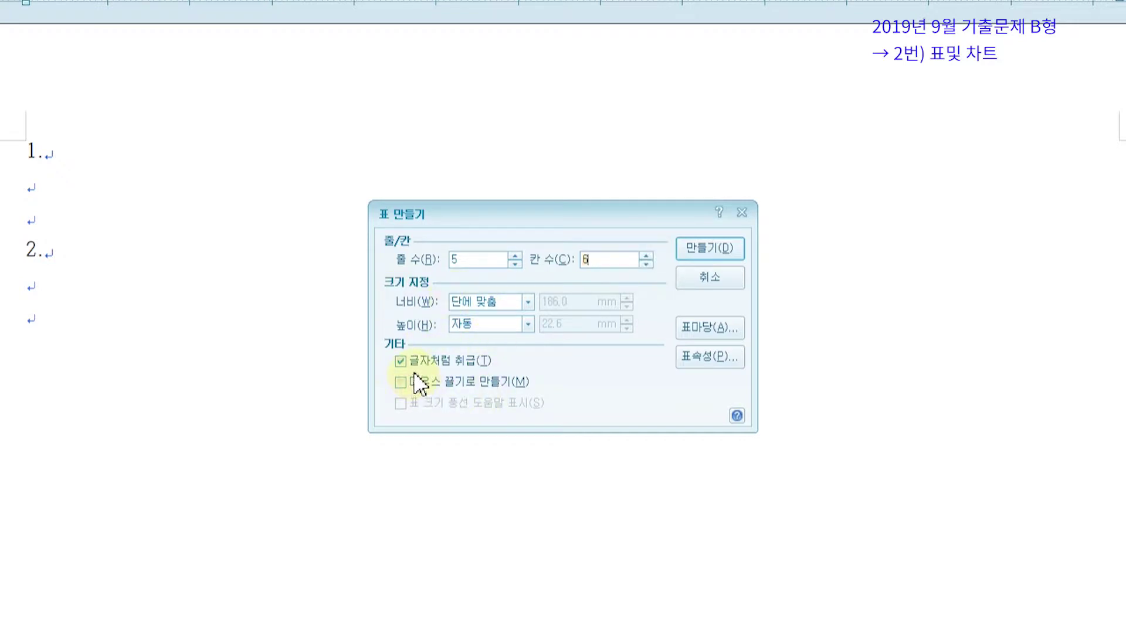
{"action": "left_click_drag", "start_coordinate": [388, 351], "coordinate": [511, 372]}
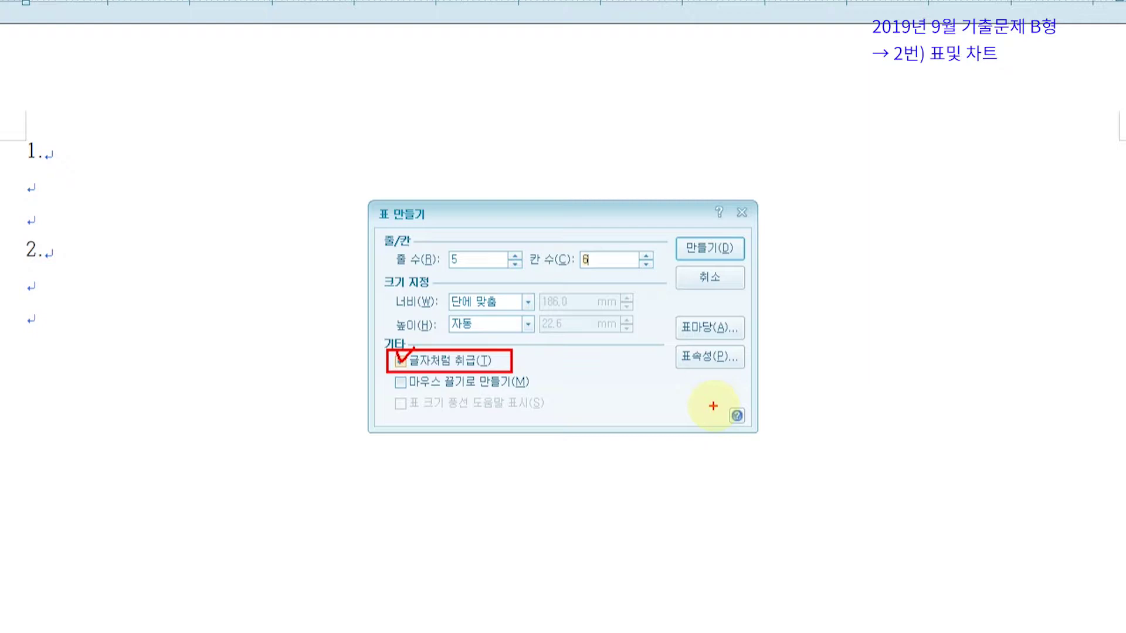
{"action": "left_click", "coordinate": [709, 249]}
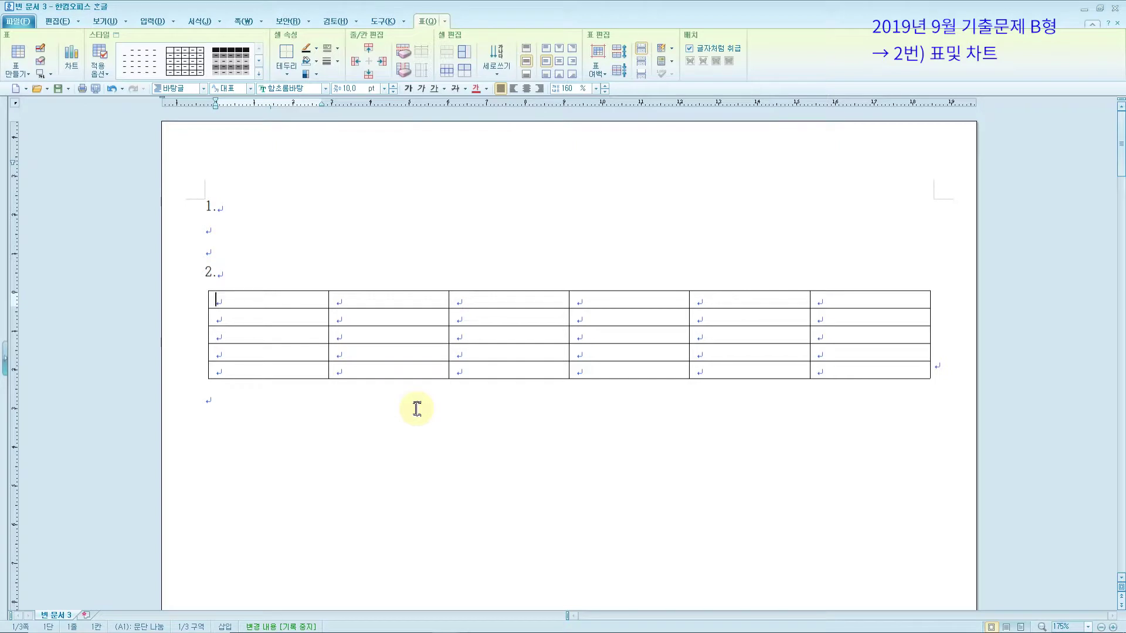
Fill the table's first column from the top with 구분, 매출액, 사업비용, 인건비 and 사업체.
{"action": "type", "text": "구분"}
{"action": "key", "text": "Down"}
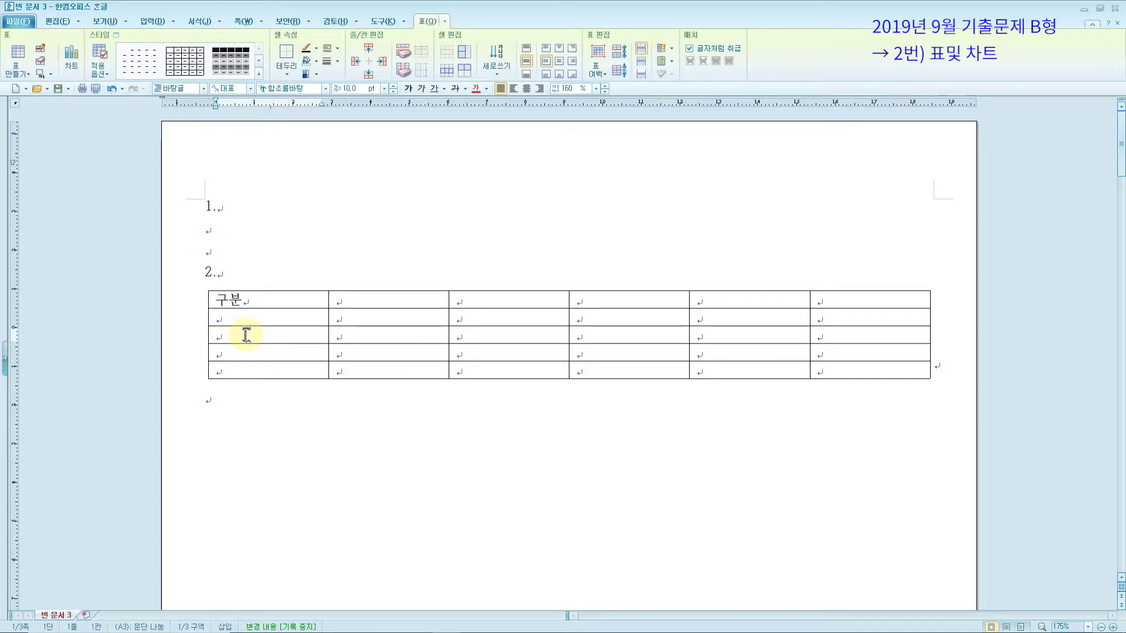
{"action": "key", "text": "Down"}
{"action": "key", "text": "Up"}
{"action": "key", "text": "Up"}
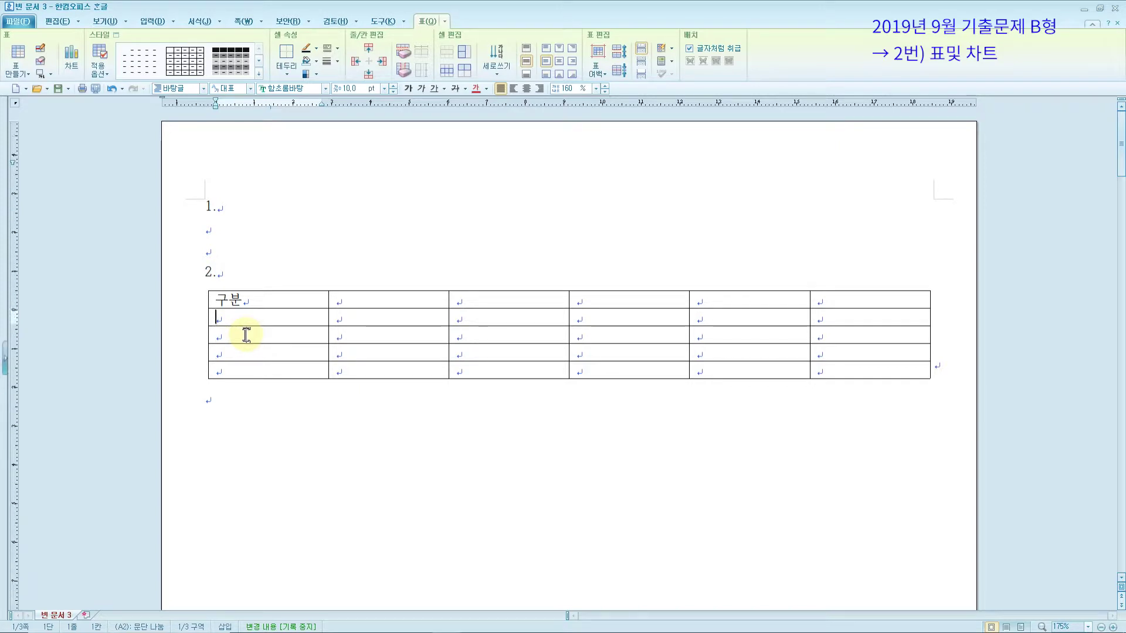
{"action": "left_click", "coordinate": [356, 300]}
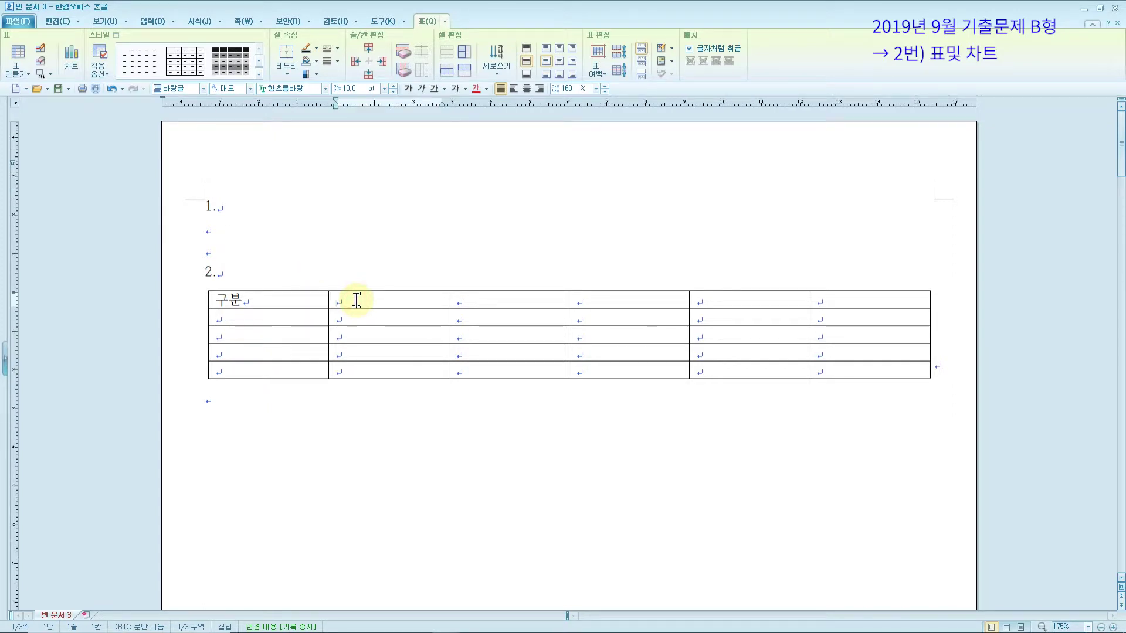
{"action": "left_click", "coordinate": [274, 319]}
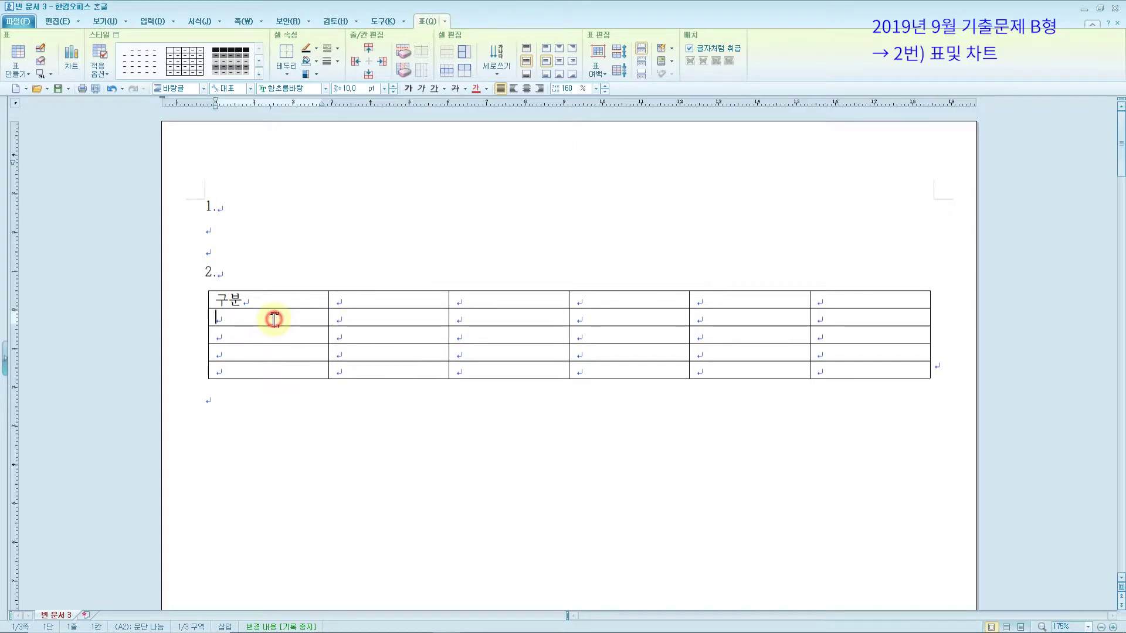
{"action": "type", "text": "매출액"}
{"action": "key", "text": "Down"}
{"action": "type", "text": "사업비용"}
{"action": "key", "text": "Down"}
{"action": "type", "text": "인건비"}
{"action": "key", "text": "Down"}
{"action": "type", "text": "사업체"}
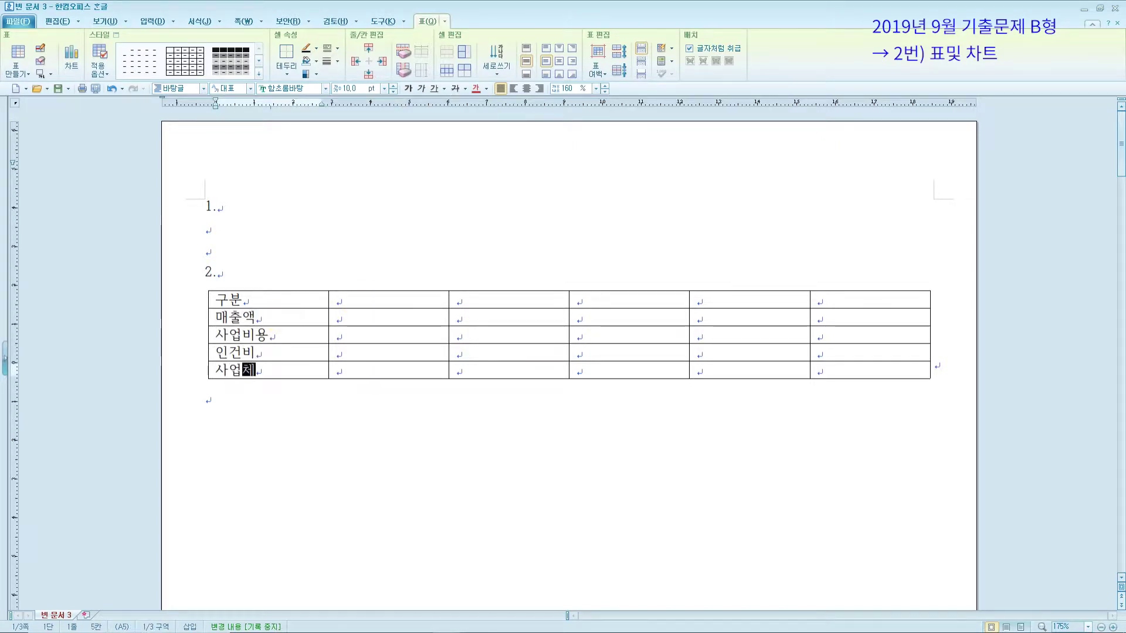
Complete the table's header row after 구분 with 소상공인, 소기업, 중기업, 중소기업 and 합계.
{"action": "left_click", "coordinate": [360, 296]}
{"action": "type", "text": "소상공인"}
{"action": "key", "text": "Tab"}
{"action": "type", "text": "소기업"}
{"action": "key", "text": "Tab"}
{"action": "type", "text": "중기업"}
{"action": "key", "text": "Tab"}
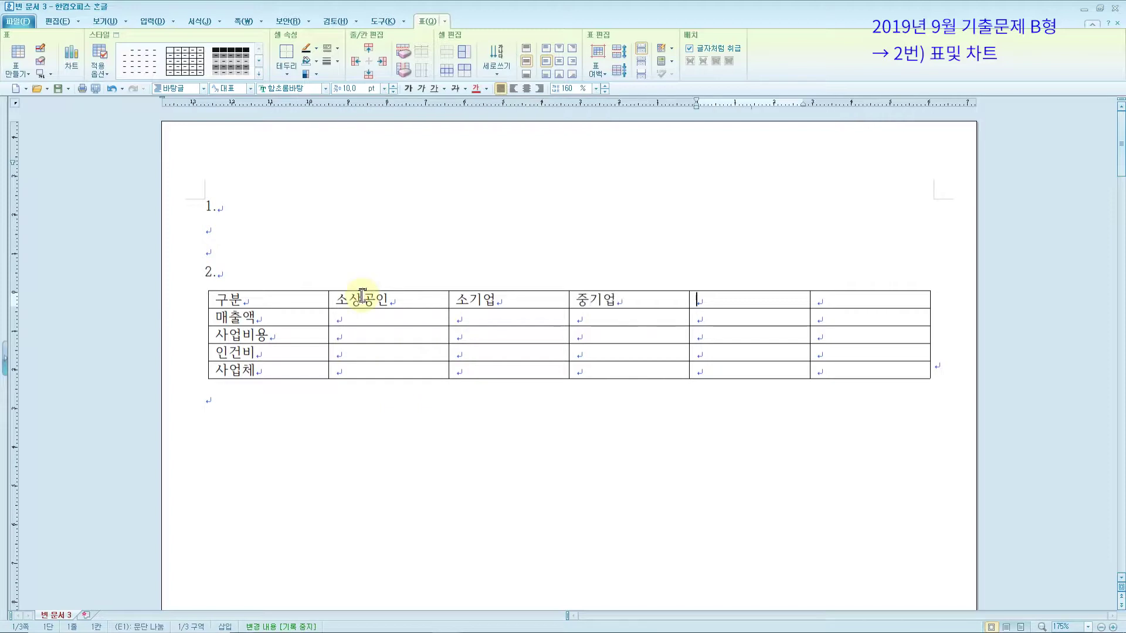
{"action": "type", "text": "중소기업"}
{"action": "key", "text": "Tab"}
{"action": "type", "text": "합계"}
Fill the 소상공인 column with 7618, 6534, 2294 and 58289.
{"action": "left_click", "coordinate": [339, 316]}
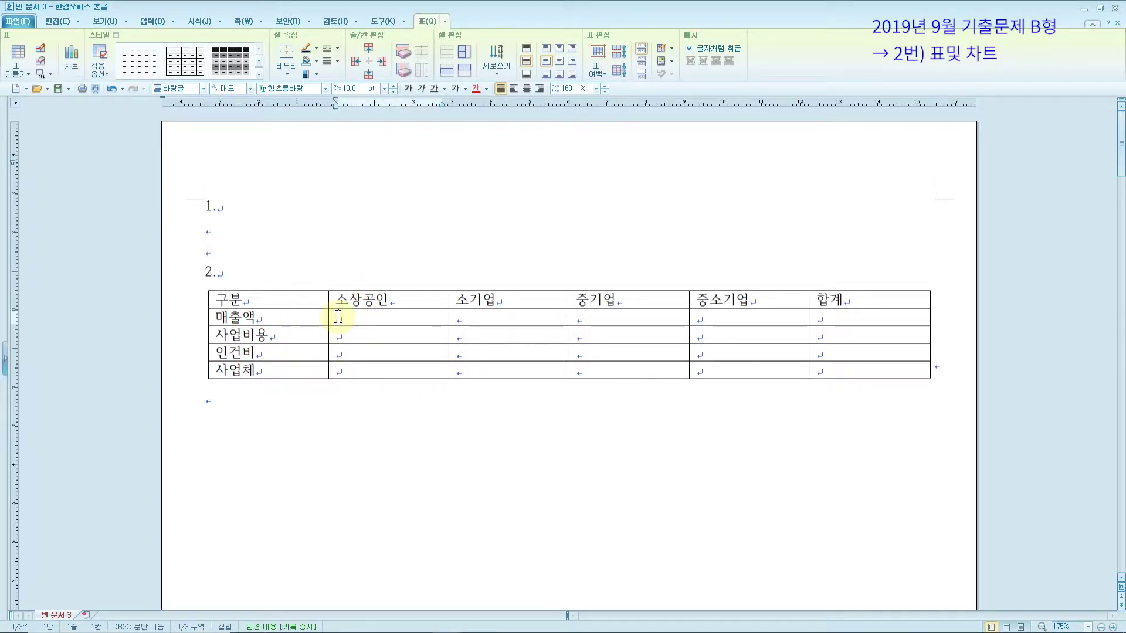
{"action": "type", "text": "7618"}
{"action": "key", "text": "Down"}
{"action": "type", "text": "6534"}
{"action": "key", "text": "Down"}
{"action": "type", "text": "2294"}
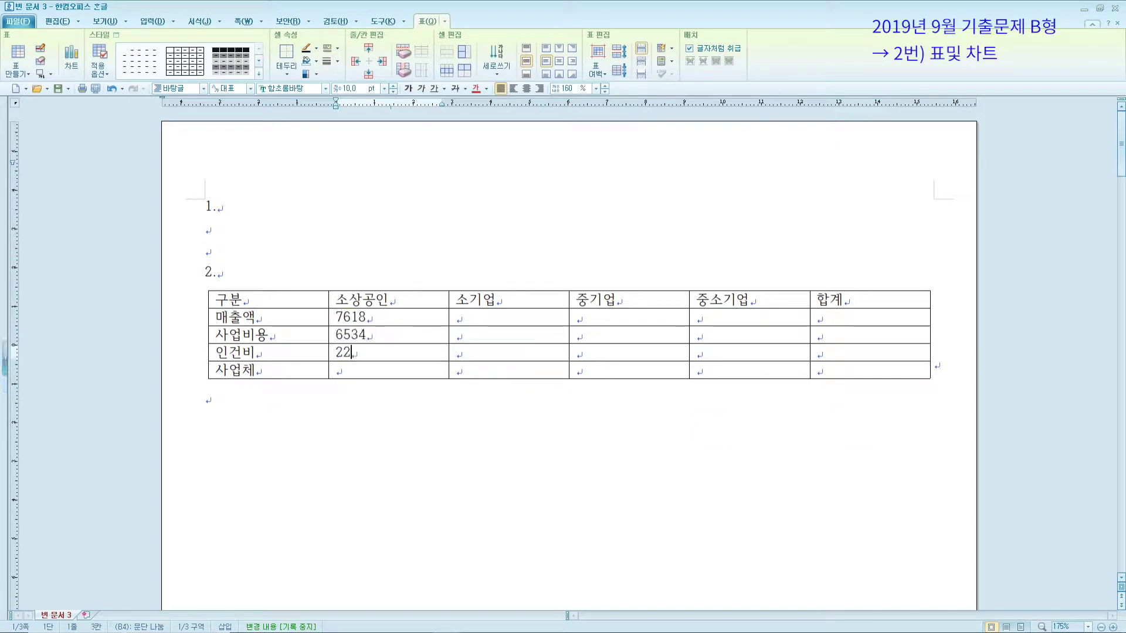
{"action": "key", "text": "Down"}
{"action": "type", "text": "58289"}
Fill the 소기업 column with 34295, 30712, 12551 and 85997.
{"action": "left_click", "coordinate": [470, 316]}
{"action": "type", "text": "34295"}
{"action": "key", "text": "Down"}
{"action": "type", "text": "30712"}
{"action": "key", "text": "Down"}
{"action": "type", "text": "12551"}
{"action": "key", "text": "Down"}
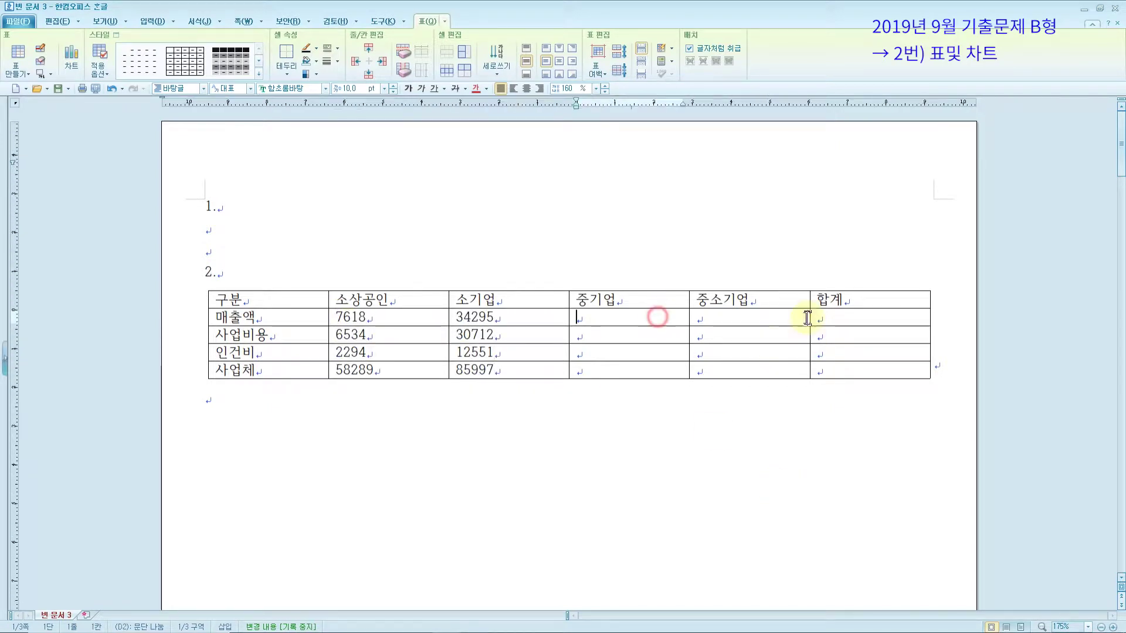
Fill the 중기업 column with 15184, 13658, 5536 and 1089.
{"action": "type", "text": "58"}
{"action": "key", "text": "Down"}
{"action": "type", "text": "5536"}
{"action": "key", "text": "Down"}
{"action": "type", "text": "1089"}
Fill the 중소기업 column with 49479, 44371, 18087 and 87086.
{"action": "left_click", "coordinate": [709, 318]}
{"action": "type", "text": "49479"}
{"action": "key", "text": "Down"}
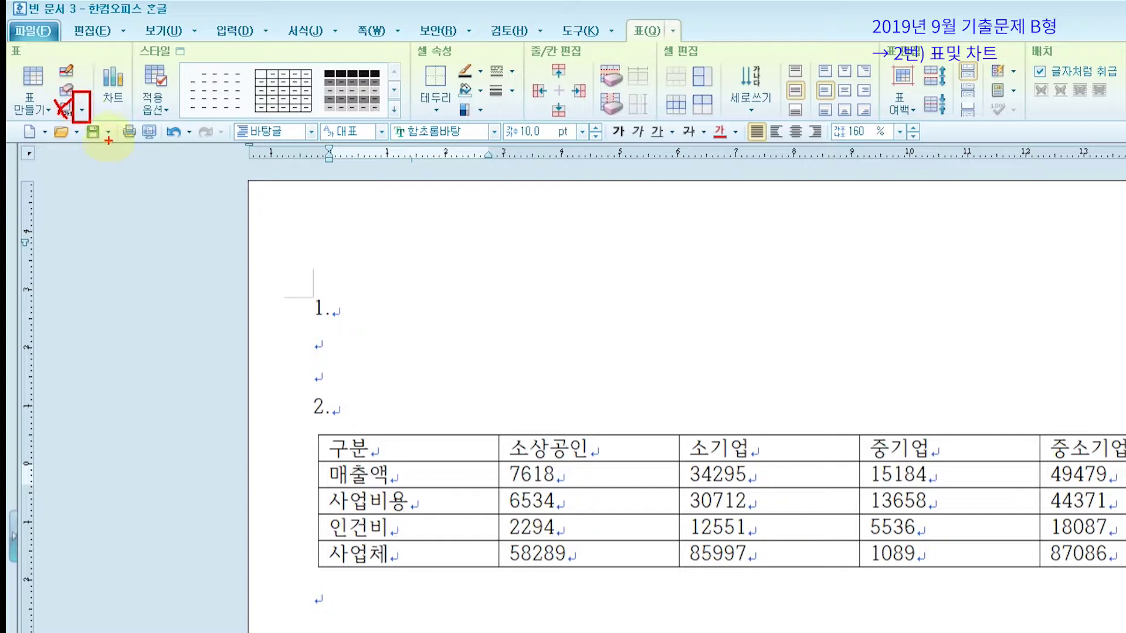
Add a caption above the table.
{"action": "left_click", "coordinate": [83, 110]}
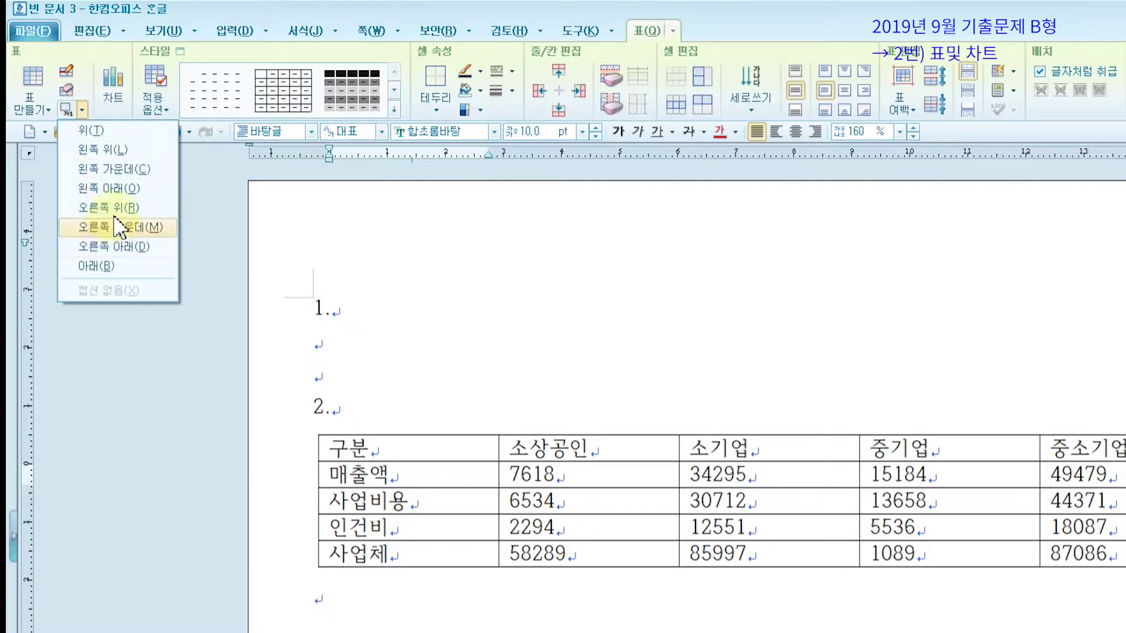
{"action": "key", "text": "Up"}
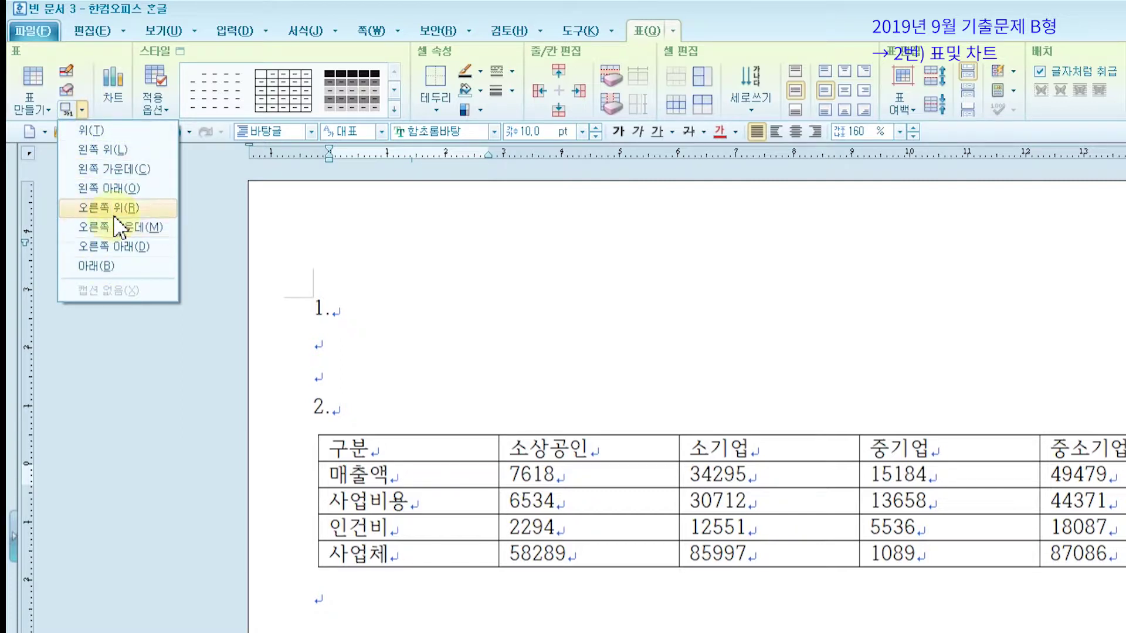
{"action": "left_click", "coordinate": [95, 129]}
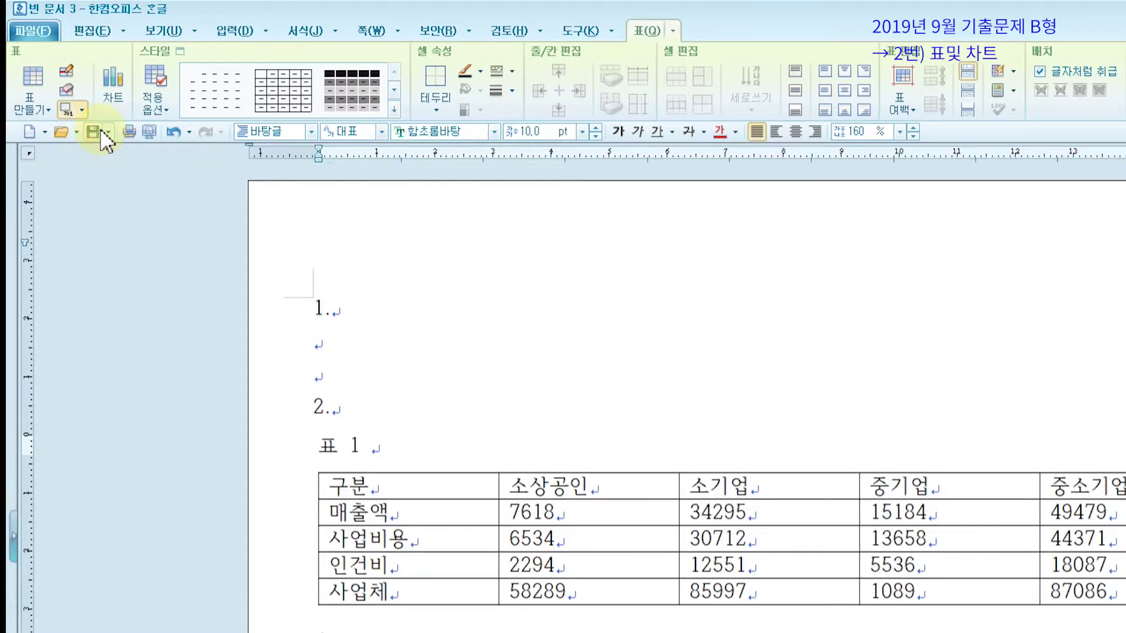
Replace the default caption text with "과학 및 기술서비스업 사업체 현황(단위 : 십억 원, 개)".
{"action": "left_click", "coordinate": [364, 446]}
{"action": "left_click_drag", "start_coordinate": [365, 446], "coordinate": [309, 448]}
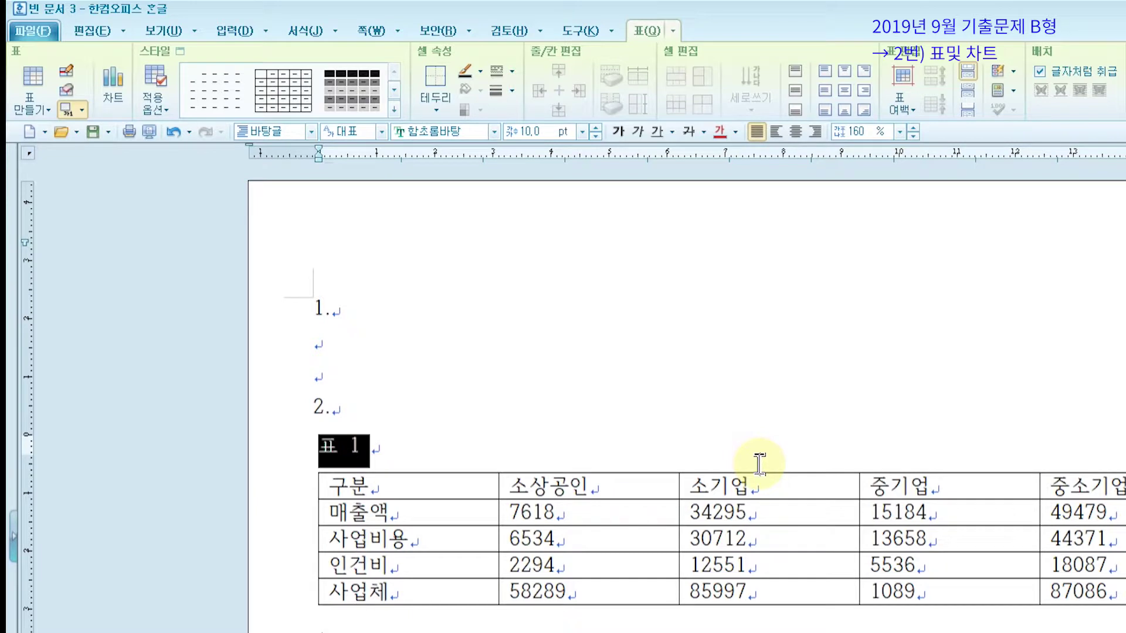
{"action": "key", "text": "Delete"}
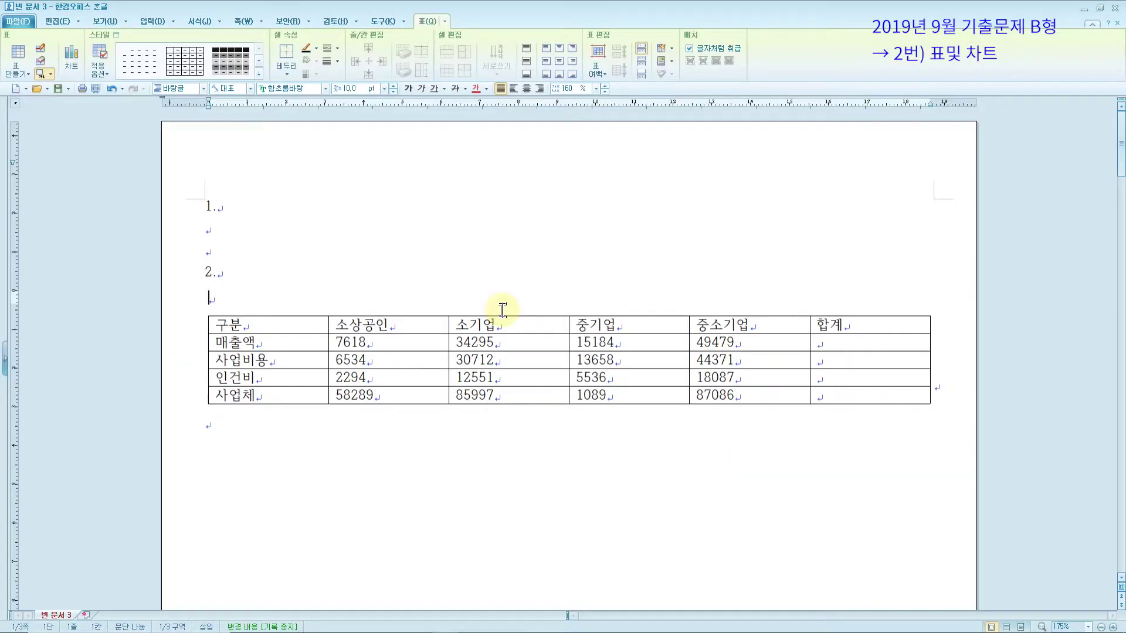
{"action": "type", "text": "과학 및 기술서비스업"}
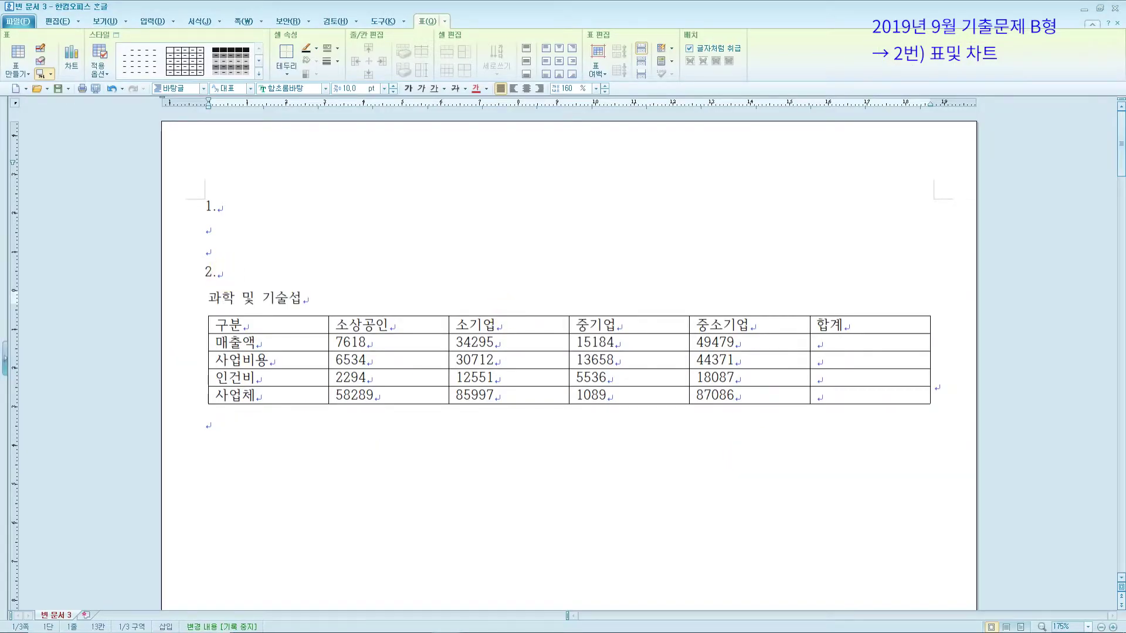
{"action": "type", "text": " 사업체 현황(단위 :"}
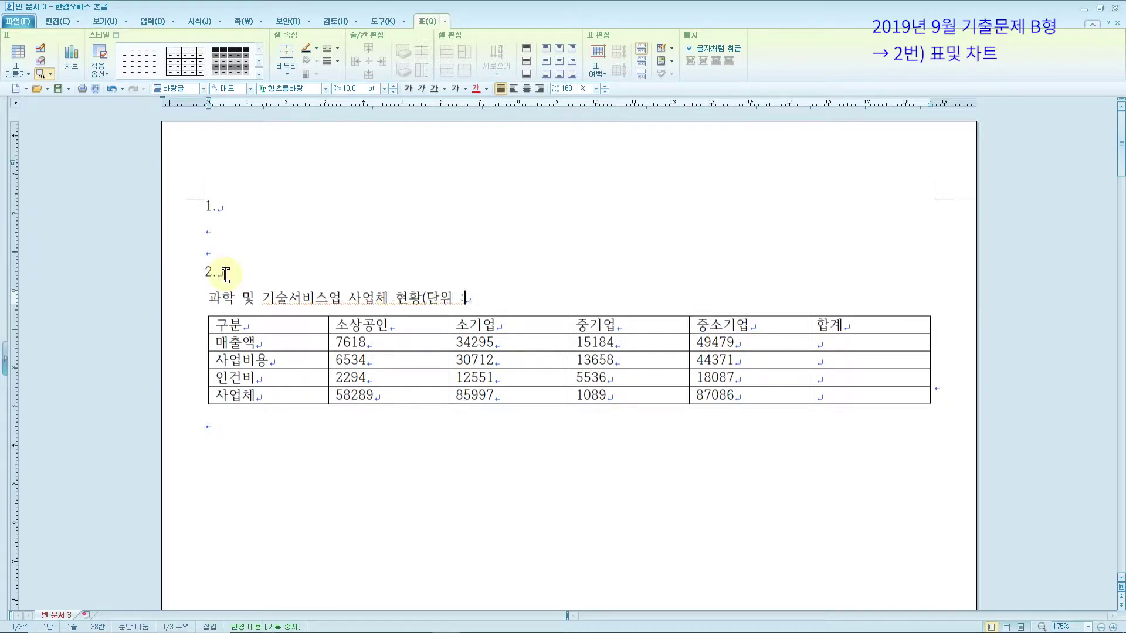
{"action": "type", "text": " 십억 ㅇ원, 개)"}
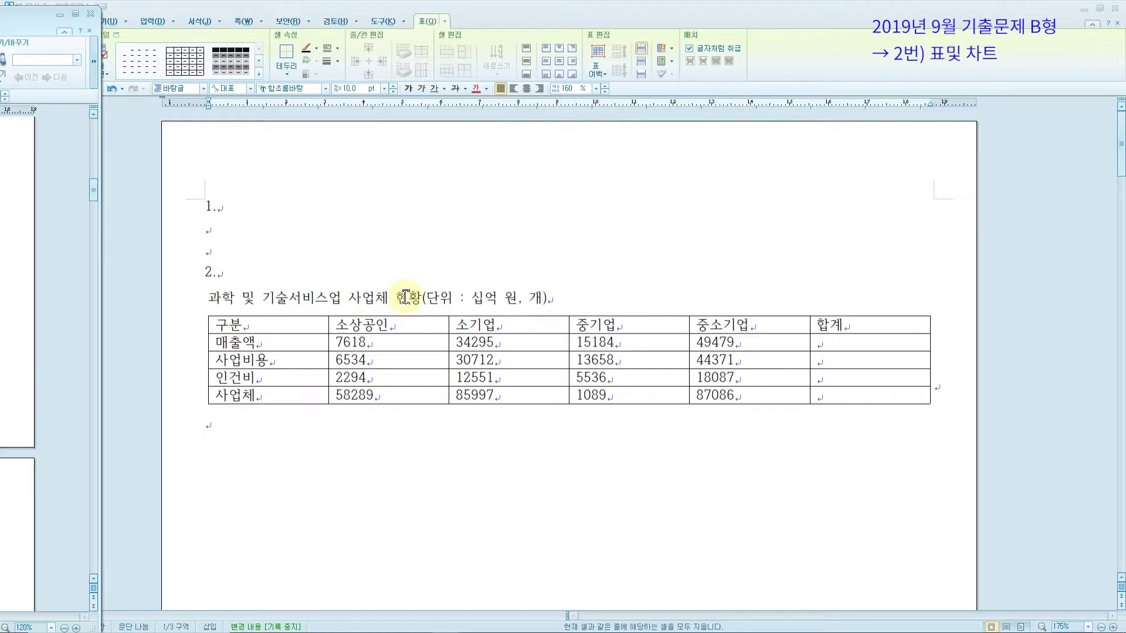
Set the caption's font to 굴림 and align the caption to the right.
{"action": "left_click", "coordinate": [341, 295]}
{"action": "triple_click", "coordinate": [342, 295]}
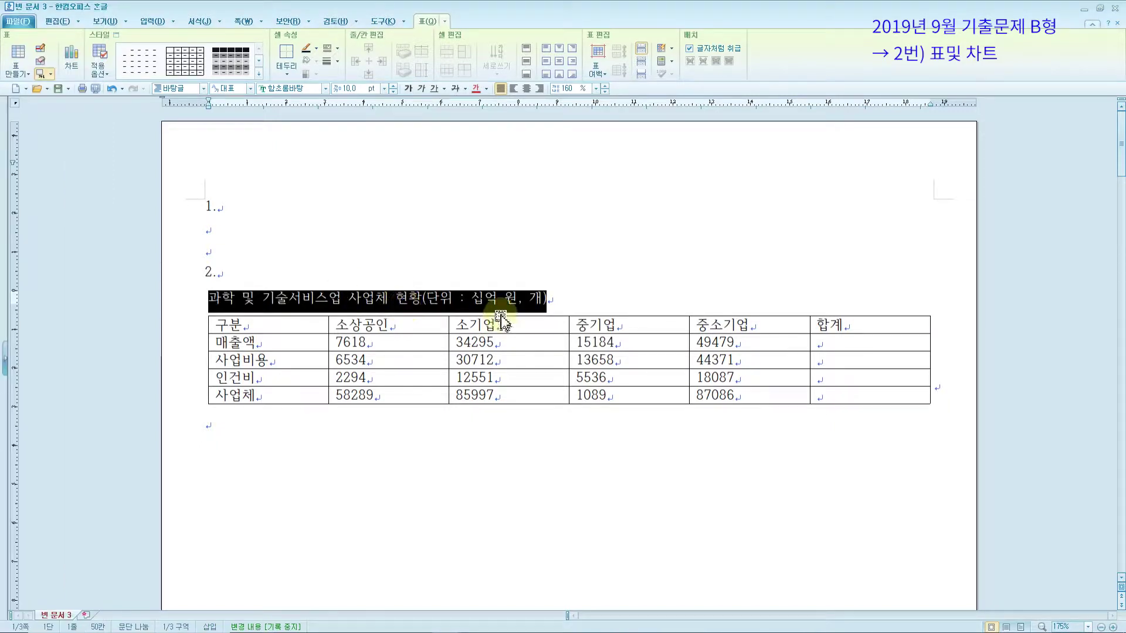
{"action": "left_click", "coordinate": [325, 88]}
{"action": "type", "text": "굴"}
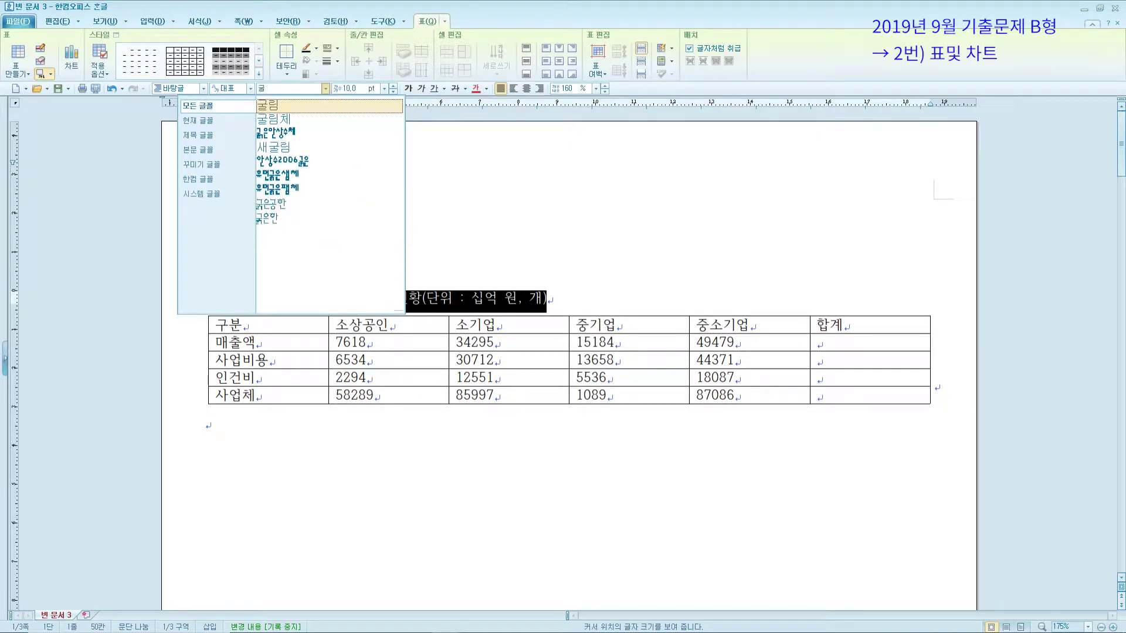
{"action": "left_click", "coordinate": [278, 105]}
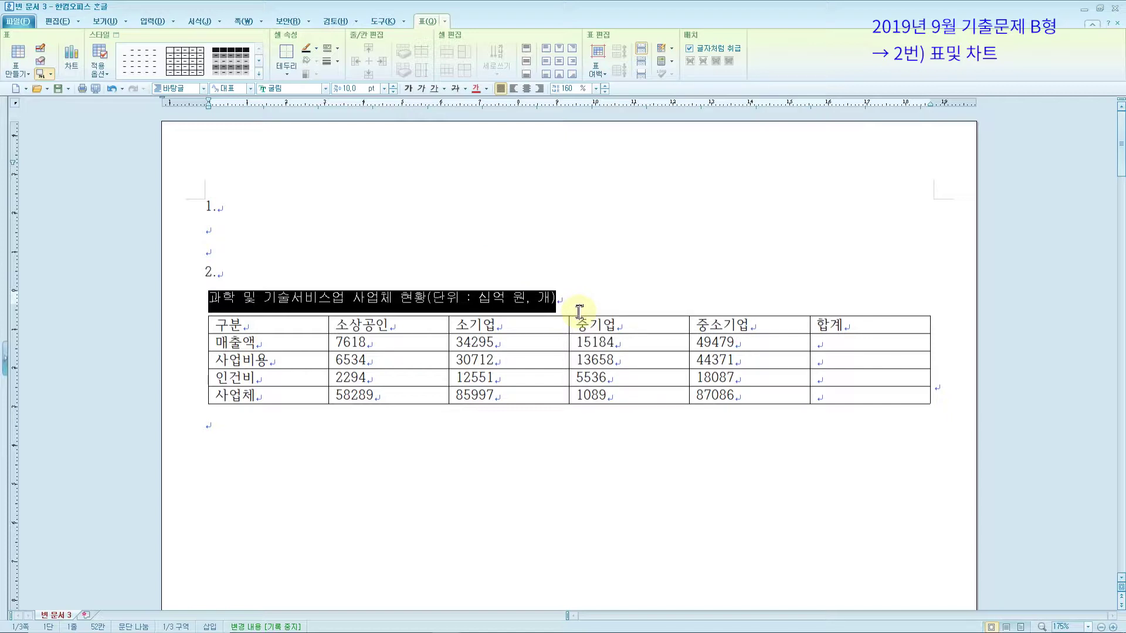
{"action": "left_click", "coordinate": [540, 89]}
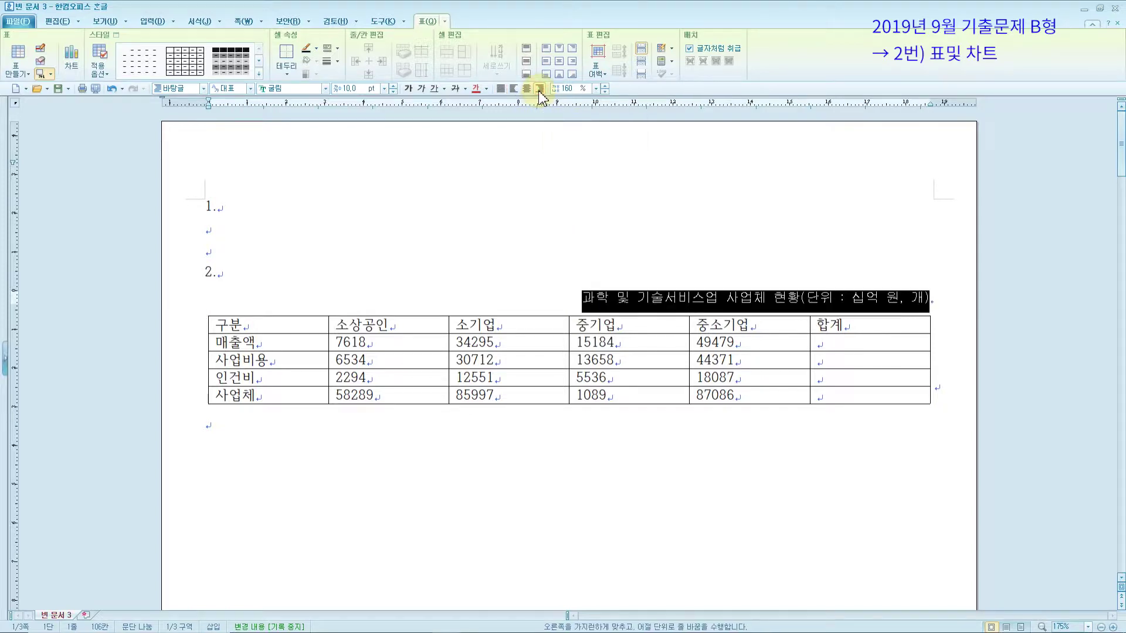
{"action": "left_click", "coordinate": [524, 209]}
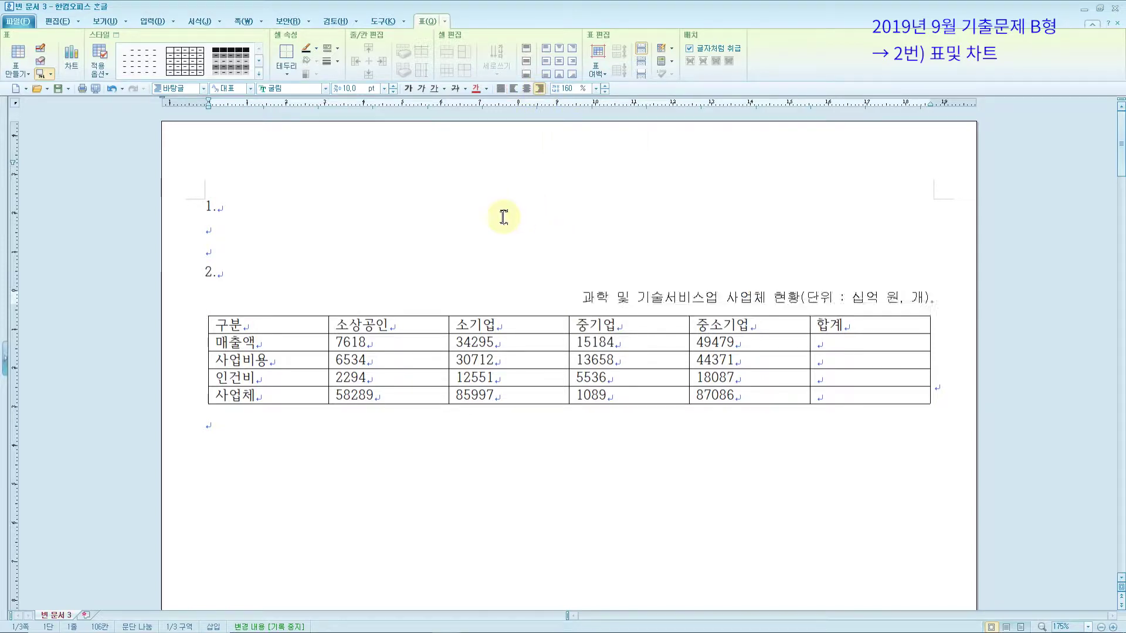
{"action": "left_click", "coordinate": [270, 326]}
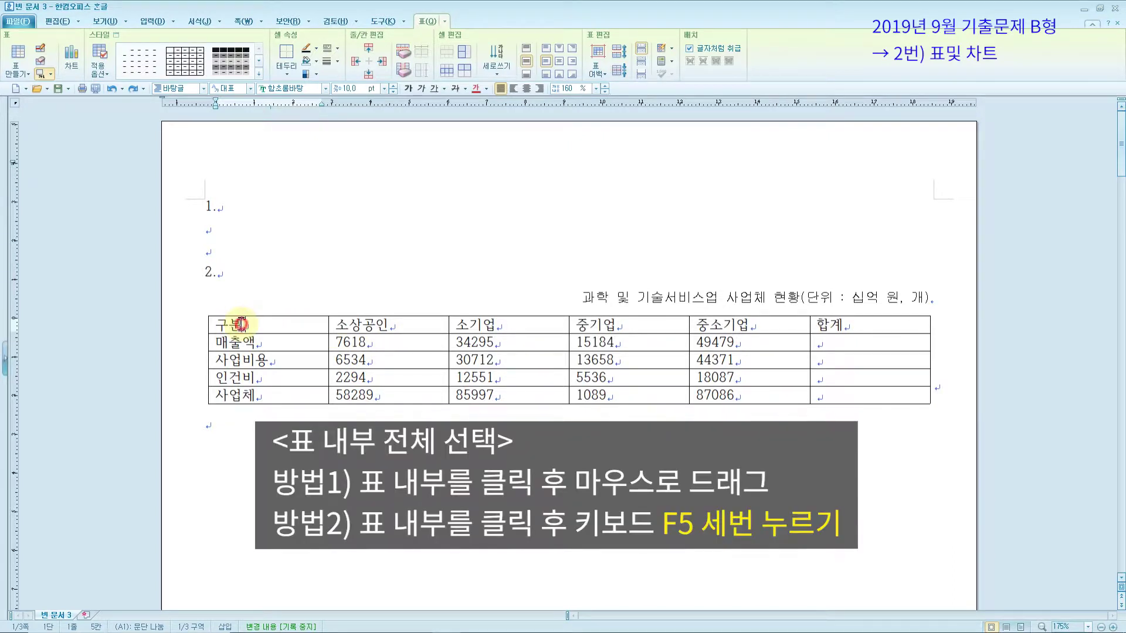
{"action": "left_click_drag", "start_coordinate": [325, 351], "coordinate": [870, 396]}
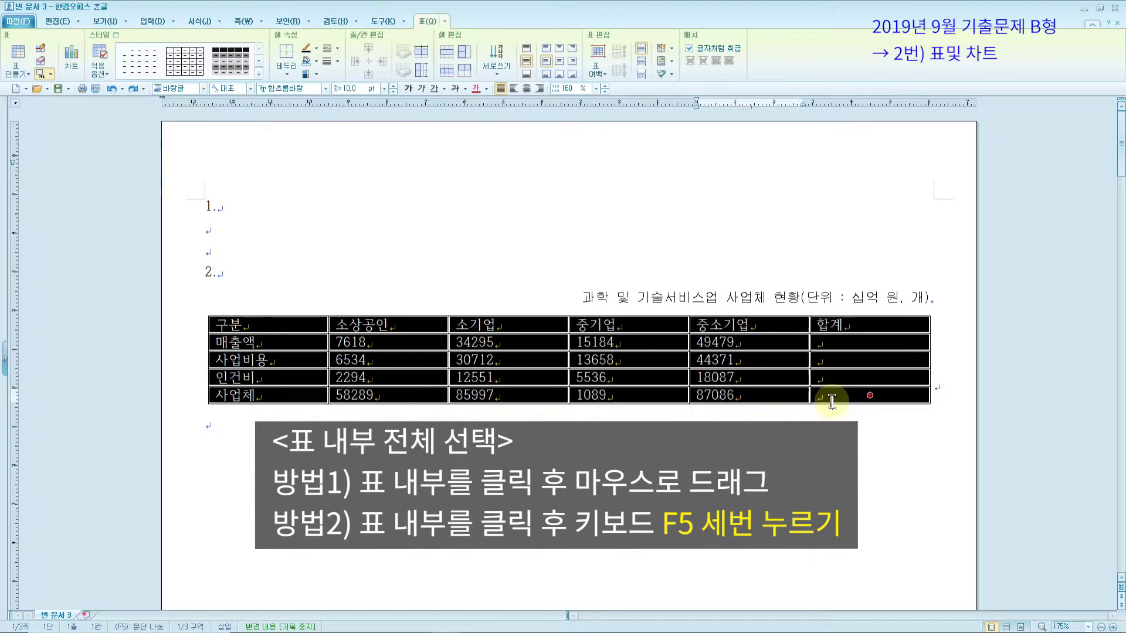
{"action": "key", "text": "Escape"}
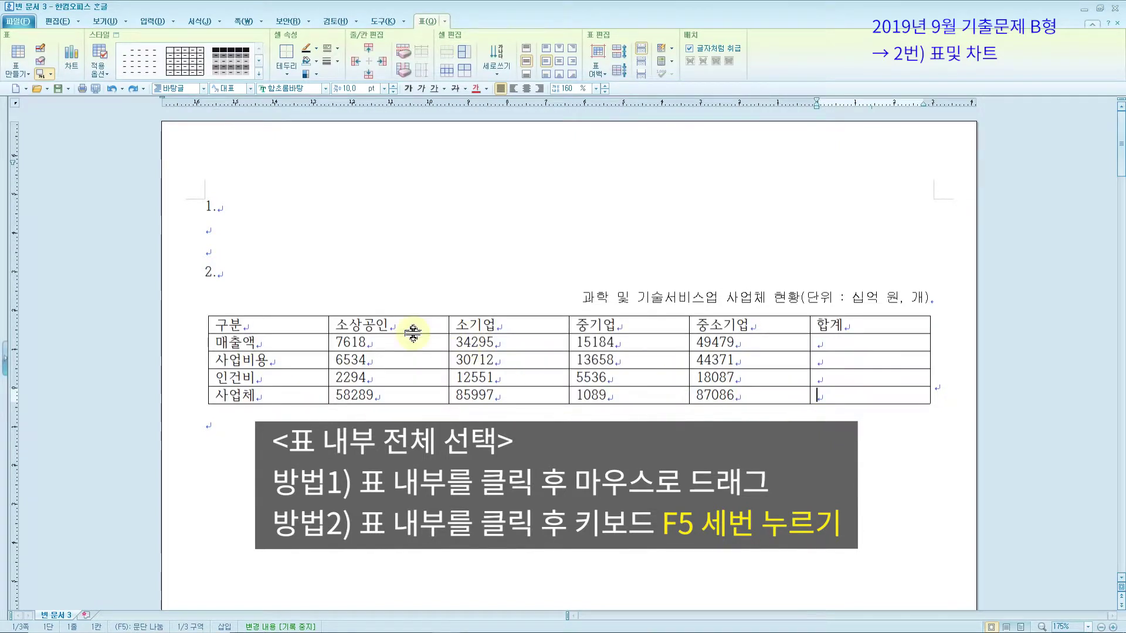
Set the font of all the table's cells to 굴림 and center their text.
{"action": "left_click", "coordinate": [290, 337]}
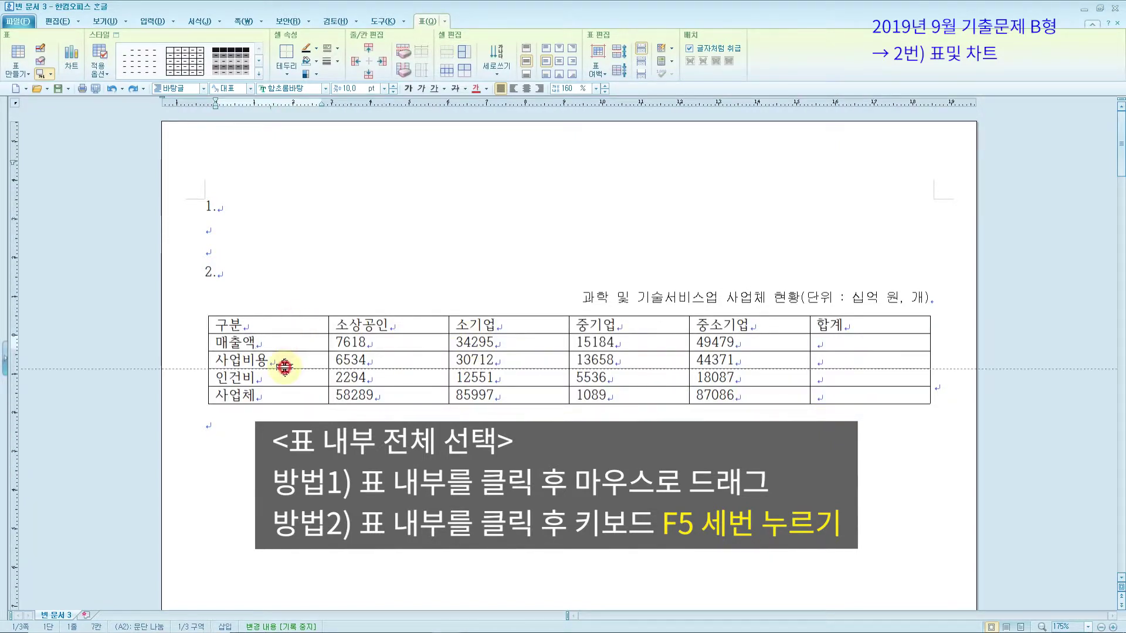
{"action": "left_click", "coordinate": [285, 365]}
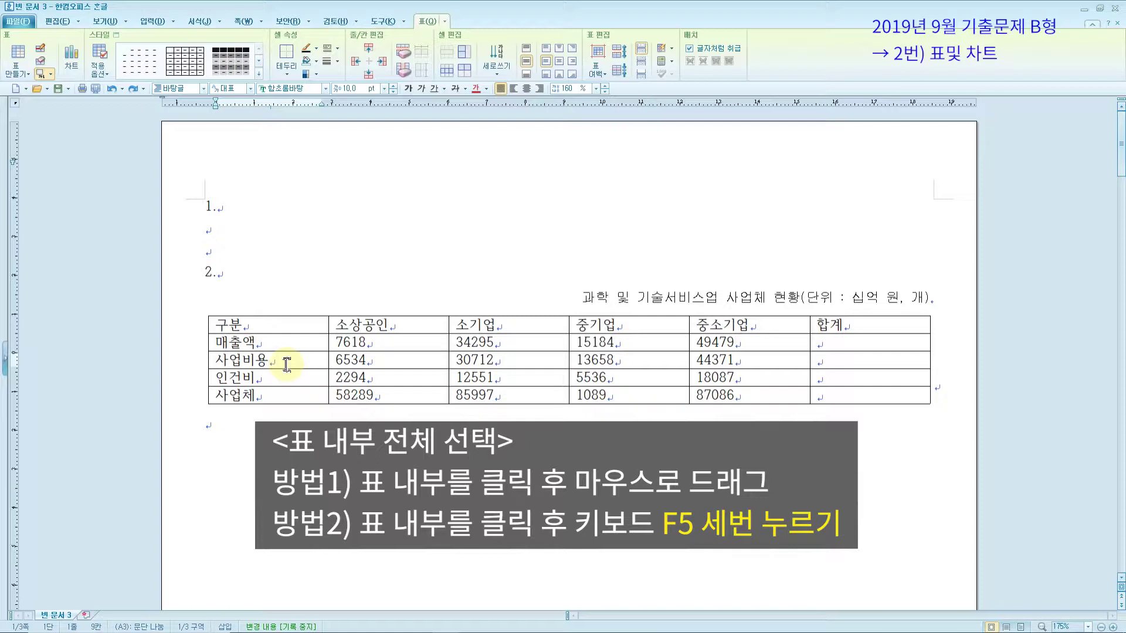
{"action": "key", "text": "F5"}
{"action": "key", "text": "F5"}
{"action": "key", "text": "F5"}
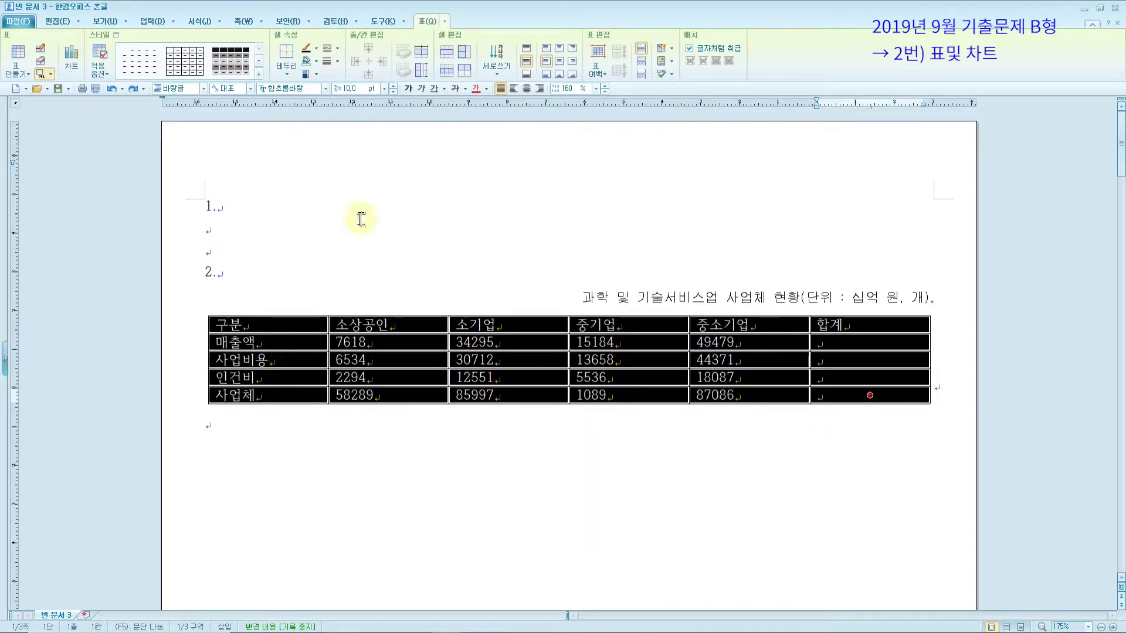
{"action": "left_click", "coordinate": [292, 88]}
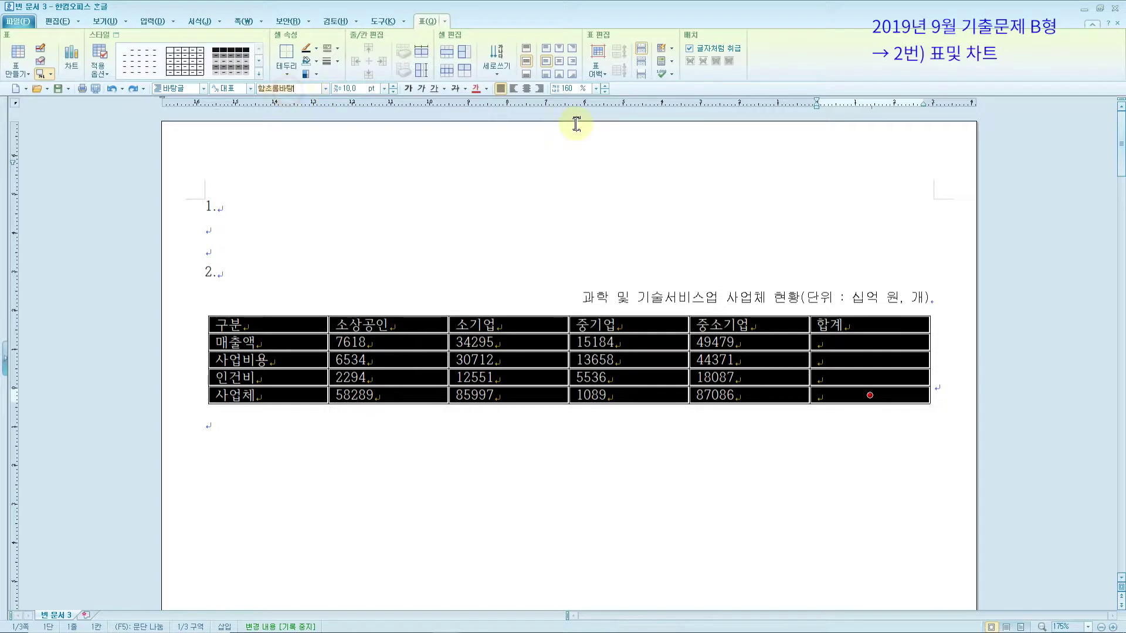
{"action": "type", "text": "굴리"}
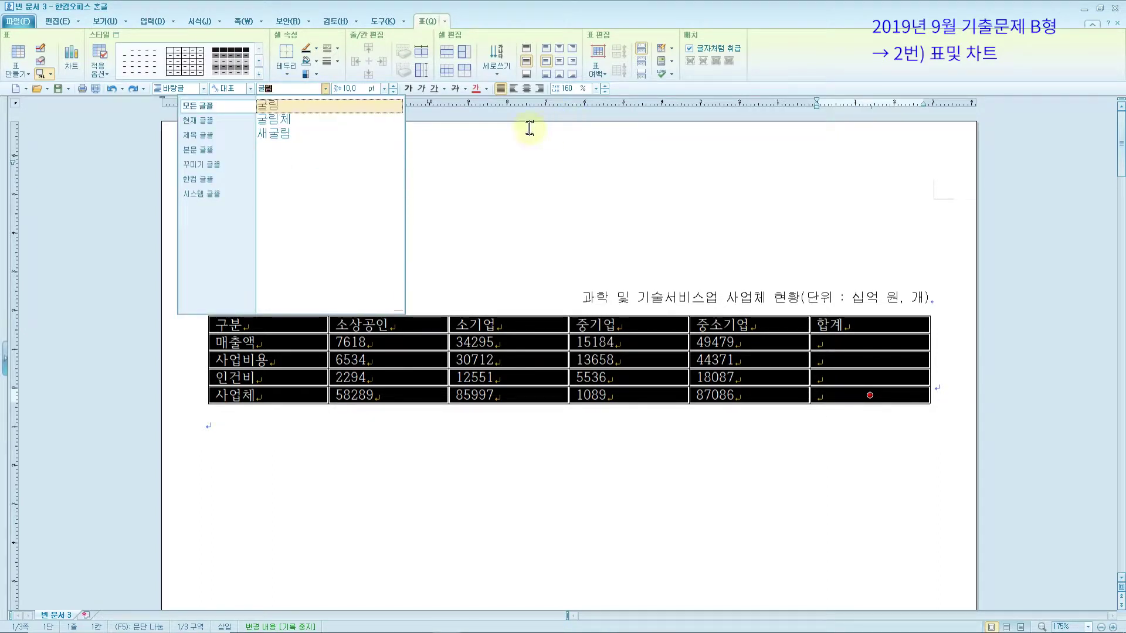
{"action": "left_click", "coordinate": [308, 107]}
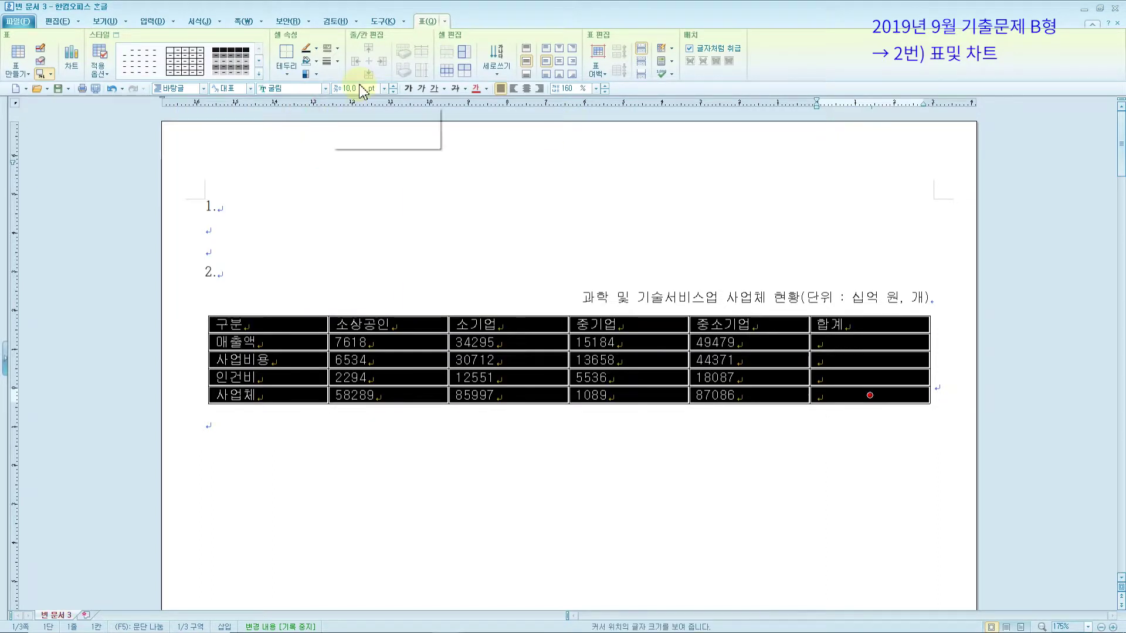
{"action": "left_click", "coordinate": [528, 88]}
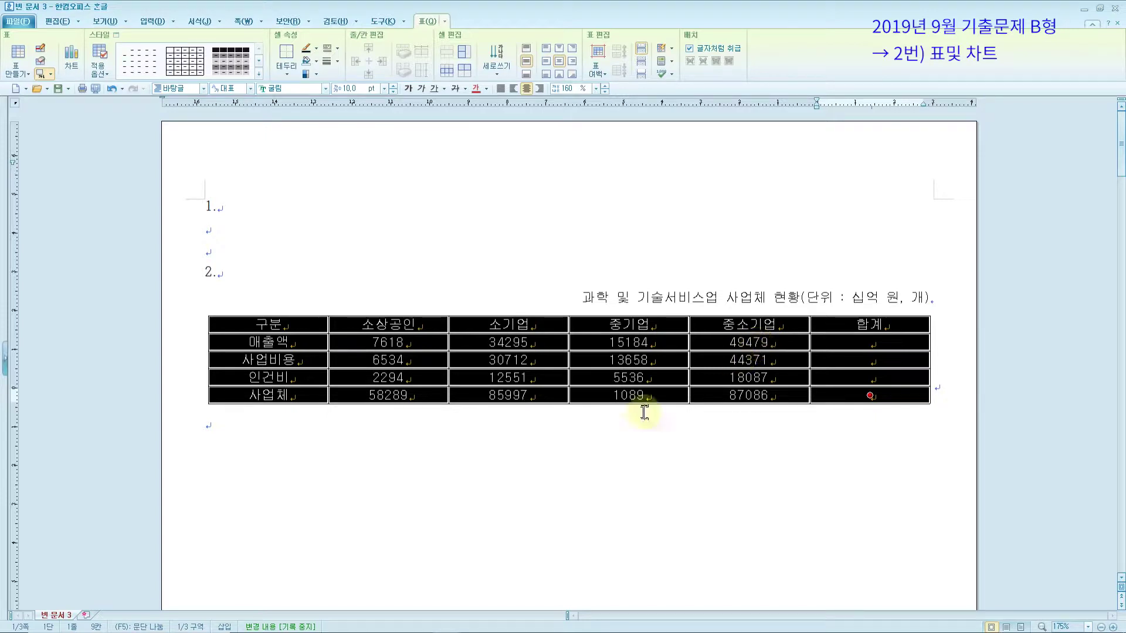
{"action": "key", "text": "Escape"}
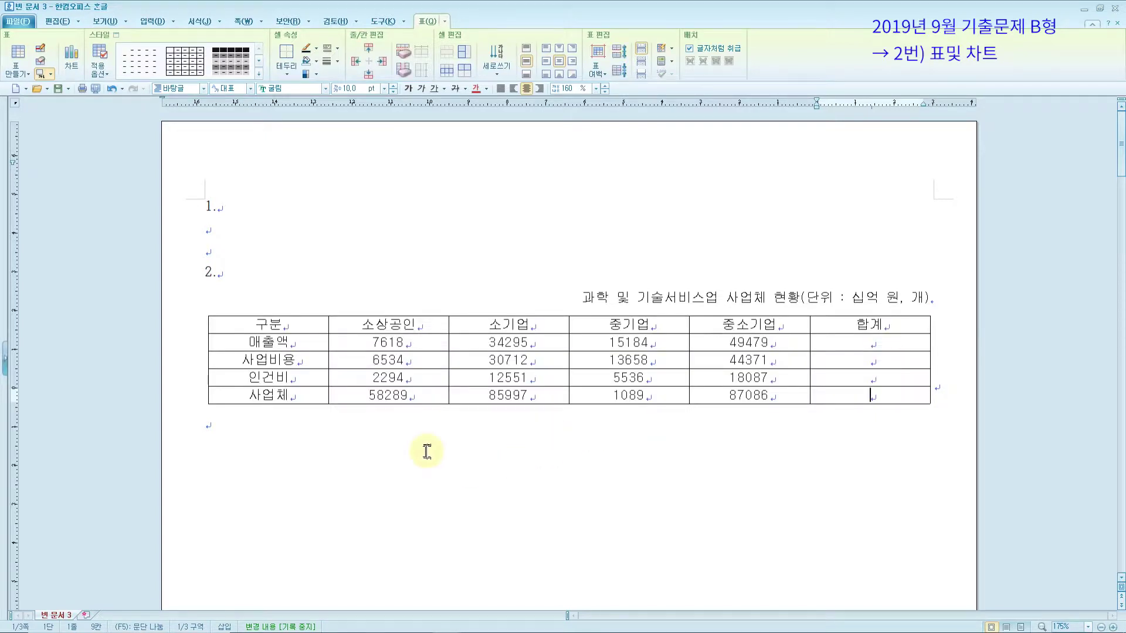
Right-align the value cells from the 소상공인 column through the 합계 column, excluding the heading row.
{"action": "left_click_drag", "start_coordinate": [369, 342], "coordinate": [829, 392]}
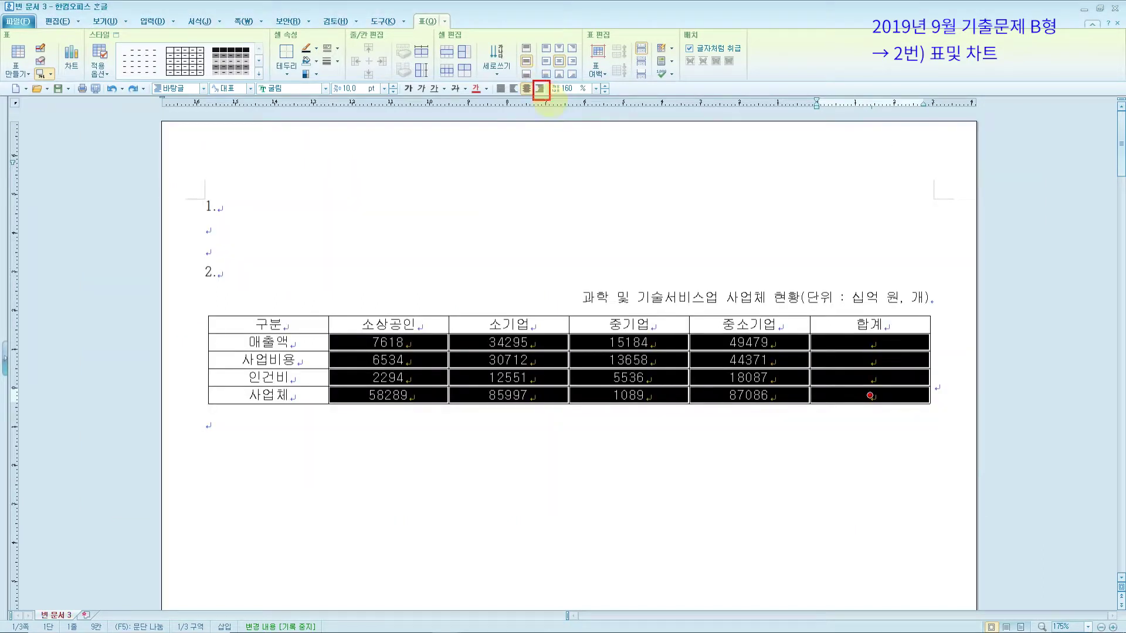
{"action": "left_click", "coordinate": [540, 89]}
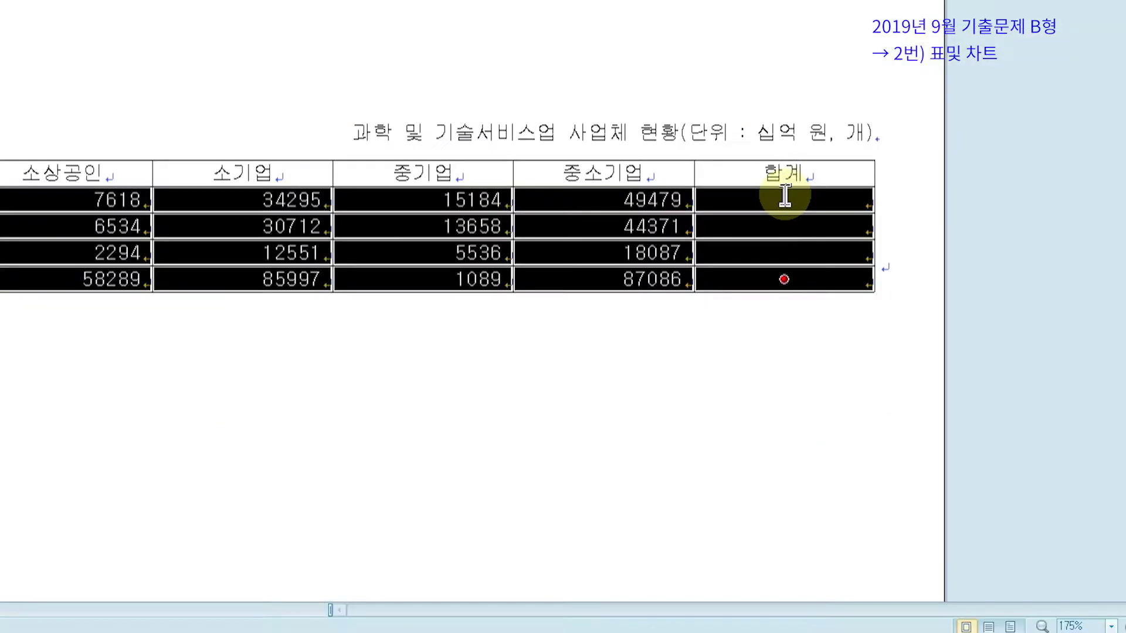
{"action": "right_click", "coordinate": [746, 225]}
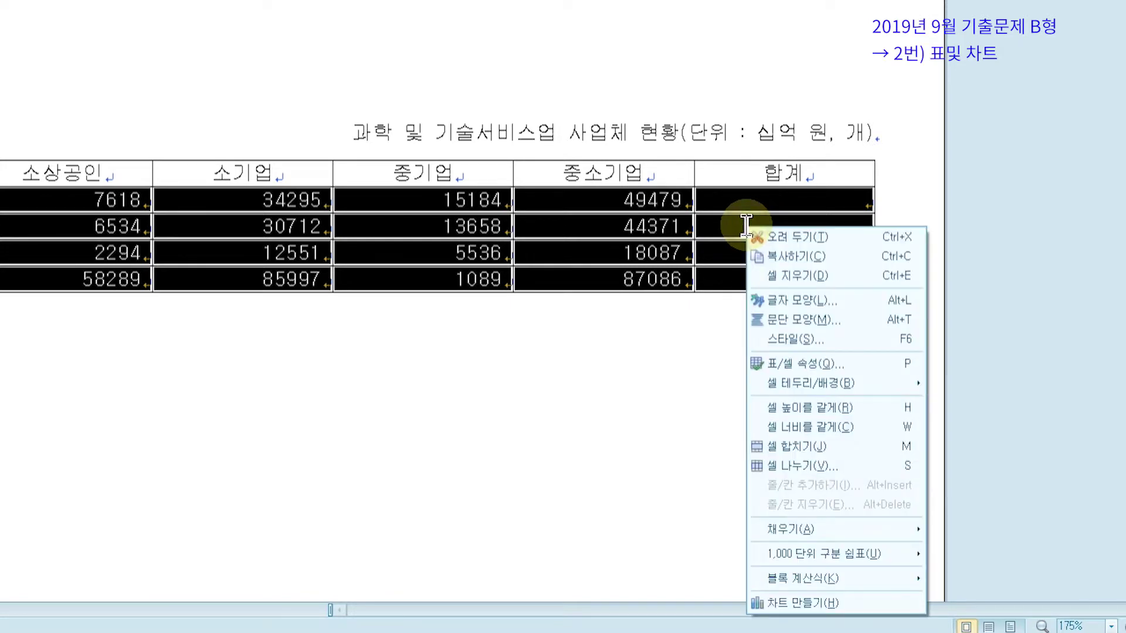
{"action": "mouse_move", "coordinate": [885, 589]}
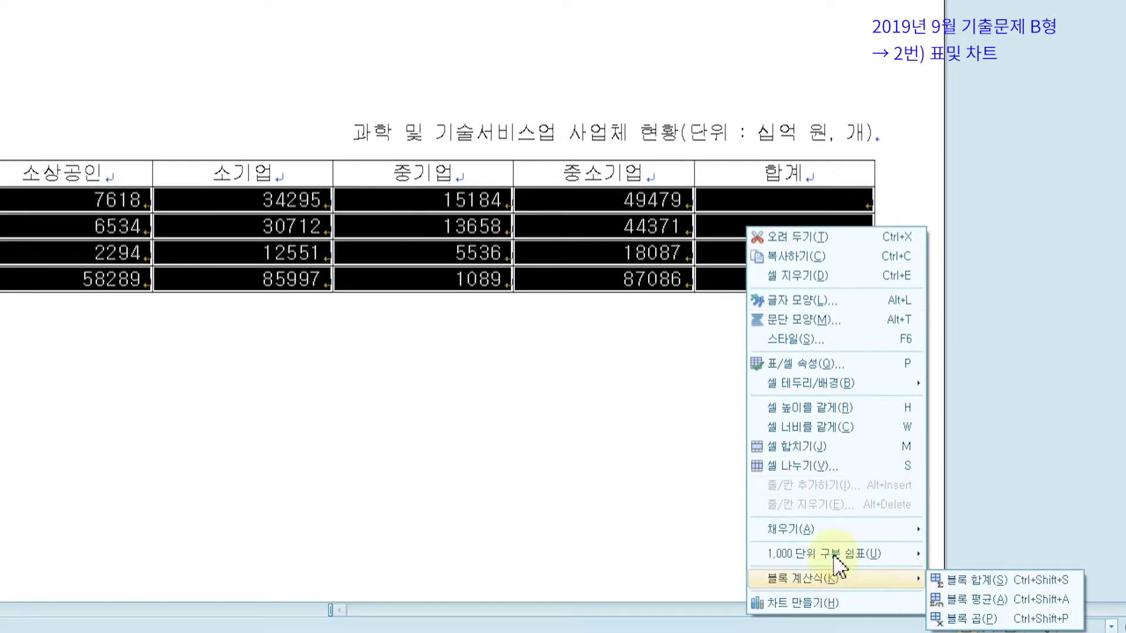
{"action": "mouse_move", "coordinate": [835, 554]}
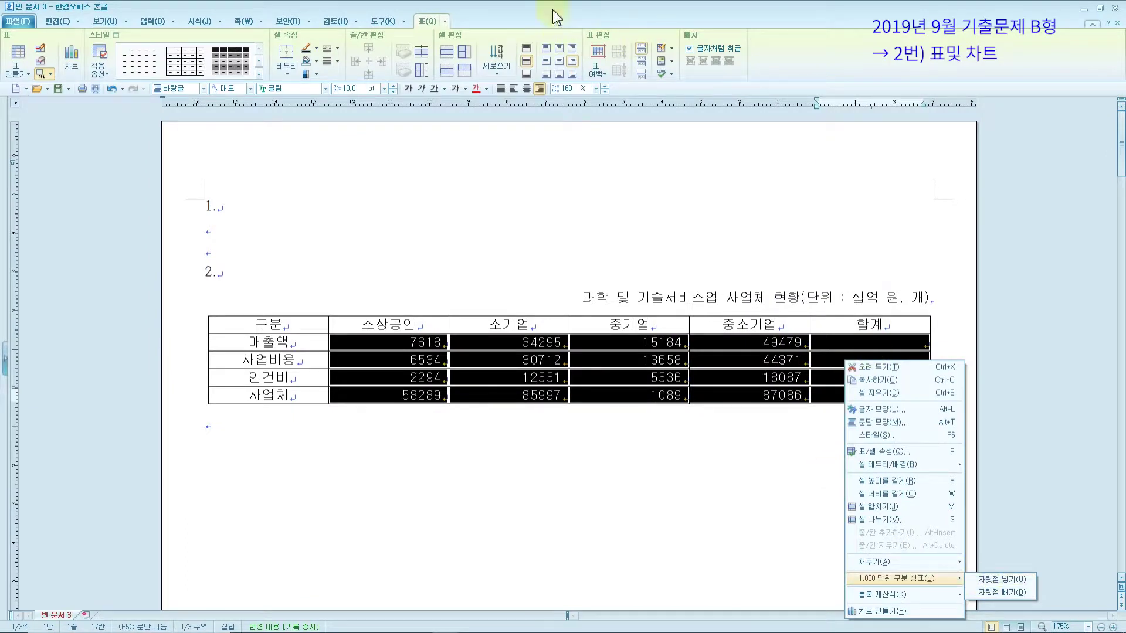
{"action": "left_click", "coordinate": [412, 11]}
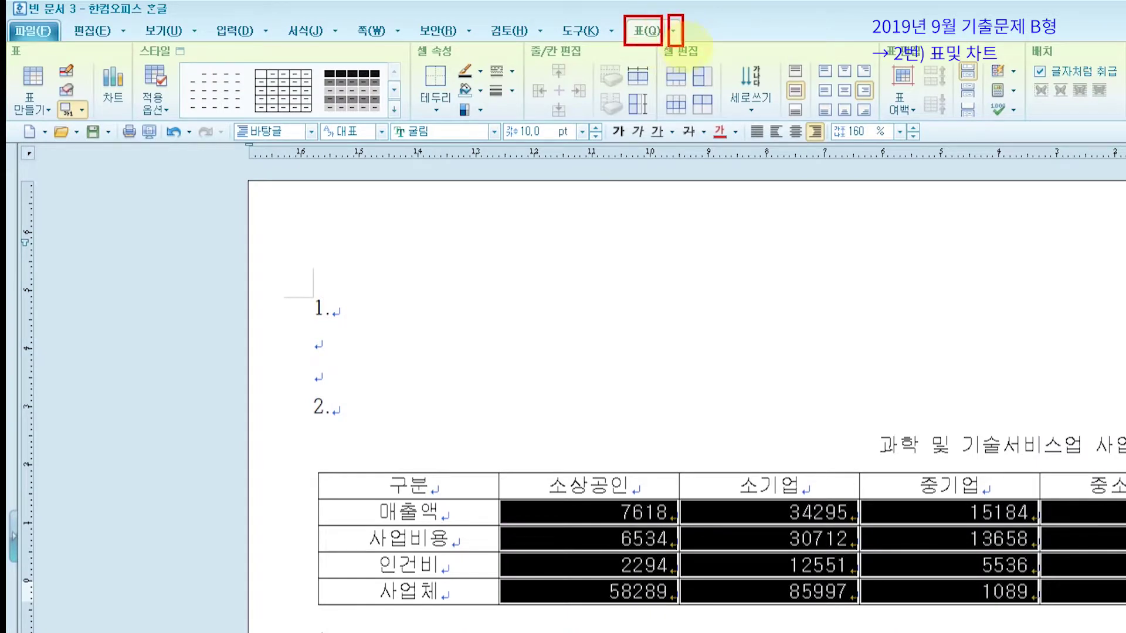
Fill the empty 합계 column with row totals by applying the block sum (블록 합계) to the selected value cells.
{"action": "left_click", "coordinate": [673, 30]}
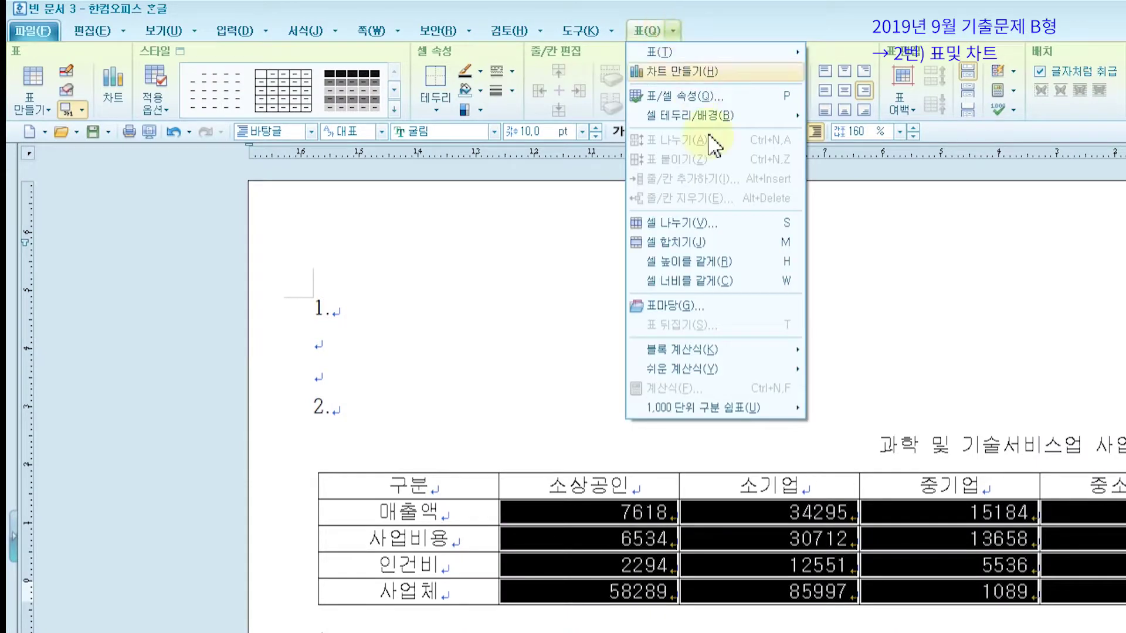
{"action": "mouse_move", "coordinate": [720, 353]}
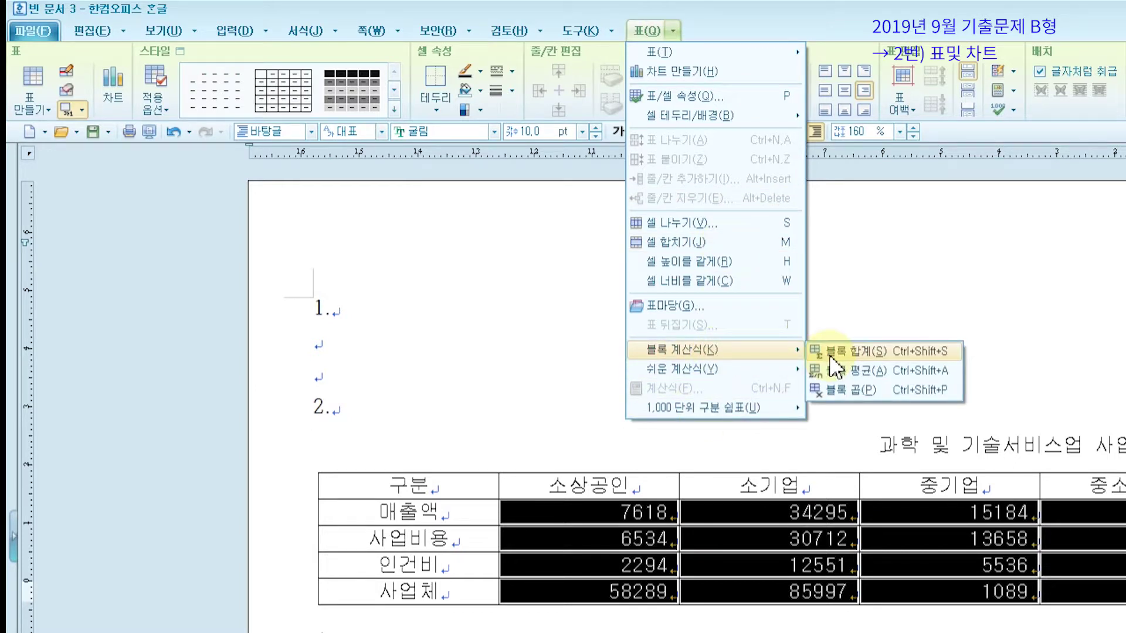
{"action": "mouse_move", "coordinate": [700, 413]}
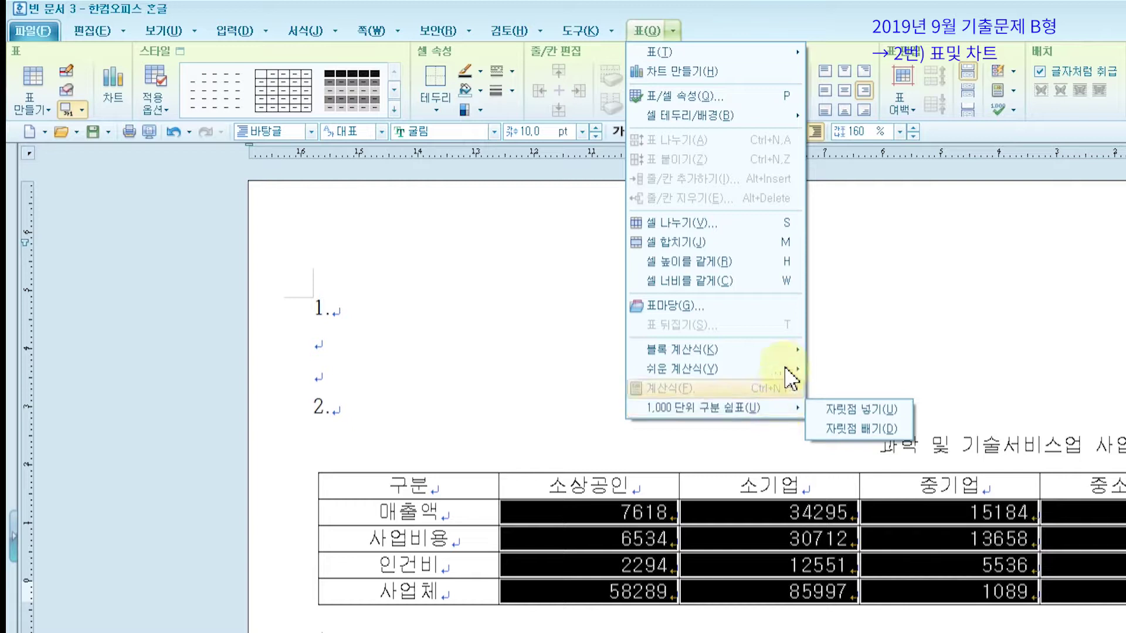
{"action": "mouse_move", "coordinate": [785, 355]}
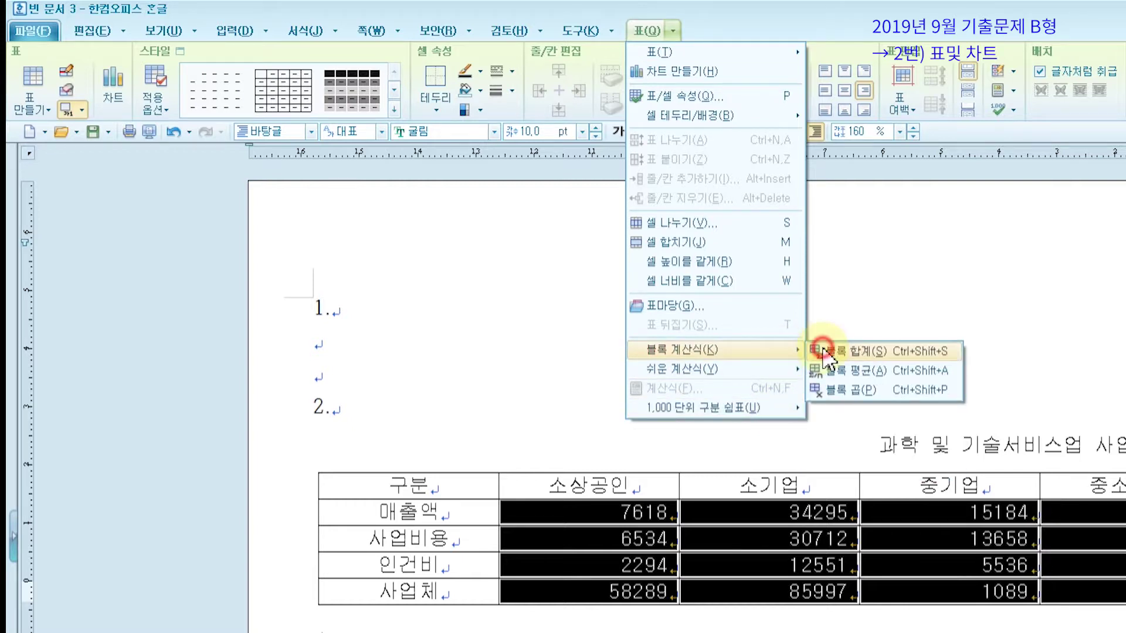
{"action": "left_click", "coordinate": [824, 351]}
Add thousands separators (1,000 단위 구분 쉼표) to all the selected value cells and deselect them.
{"action": "left_click", "coordinate": [676, 31]}
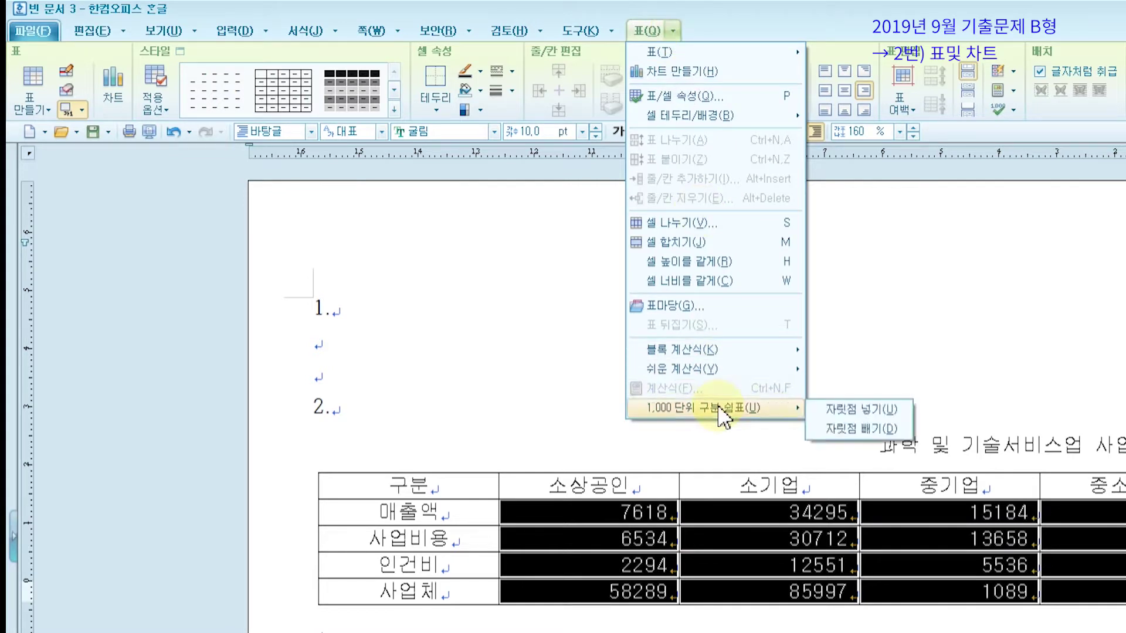
{"action": "left_click", "coordinate": [848, 410]}
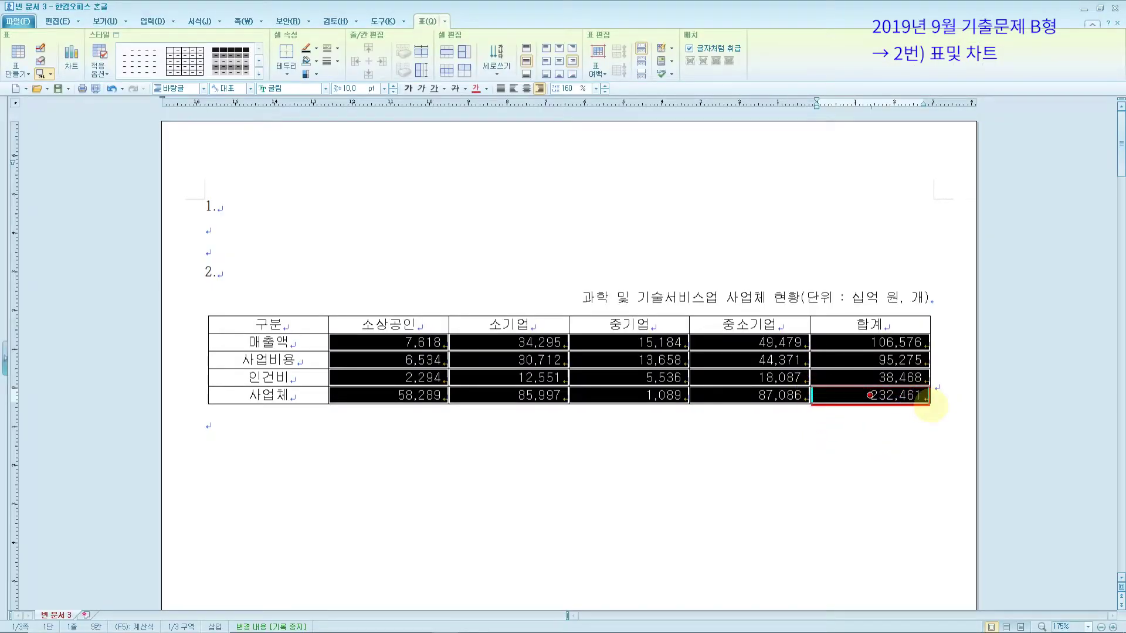
{"action": "mouse_move", "coordinate": [930, 387]}
{"action": "left_mouse_down"}
{"action": "mouse_move", "coordinate": [831, 412]}
{"action": "mouse_move", "coordinate": [871, 403]}
{"action": "mouse_move", "coordinate": [915, 410]}
{"action": "left_mouse_up"}
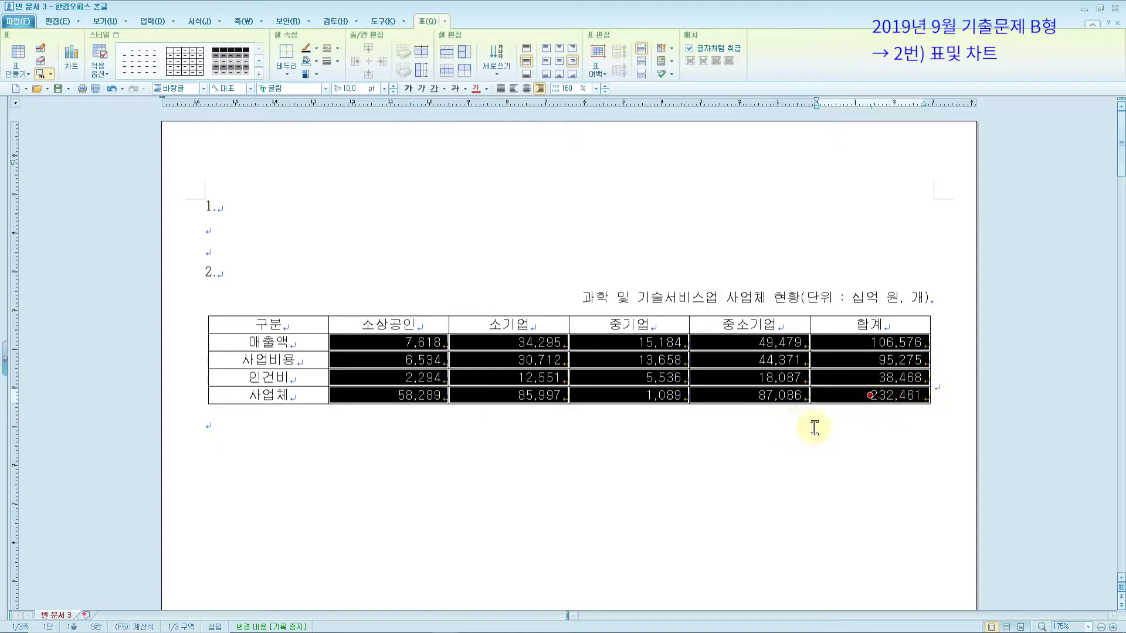
{"action": "key", "text": "Escape"}
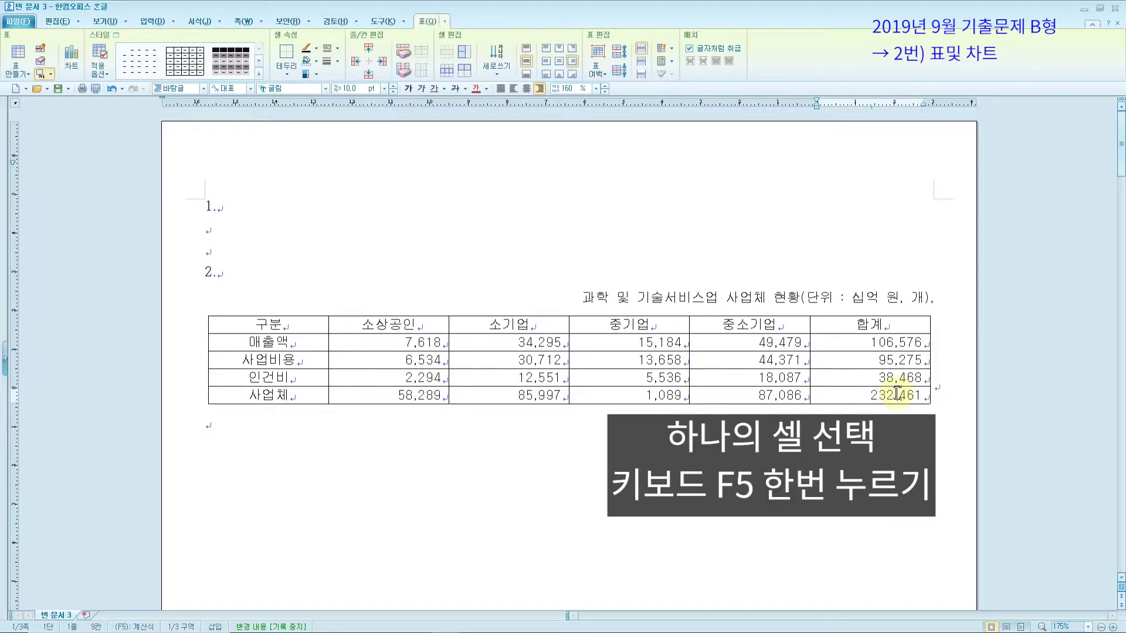
Clear the 합계 cell in the 사업체 row and cross it with both \ and / diagonal lines.
{"action": "key", "text": "F5"}
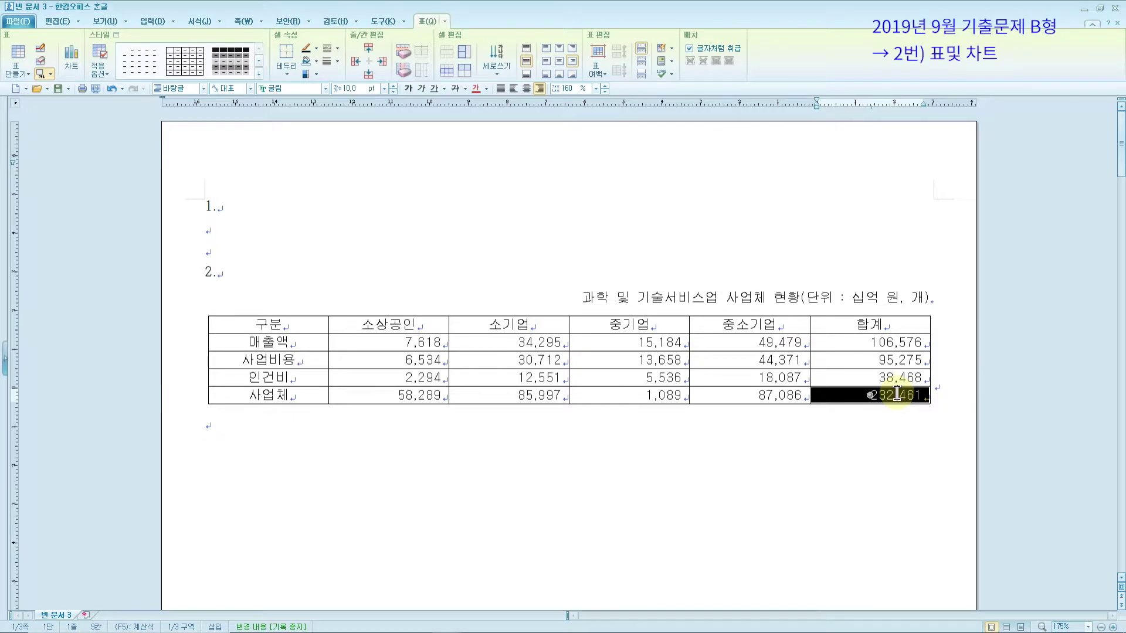
{"action": "key", "text": "Delete"}
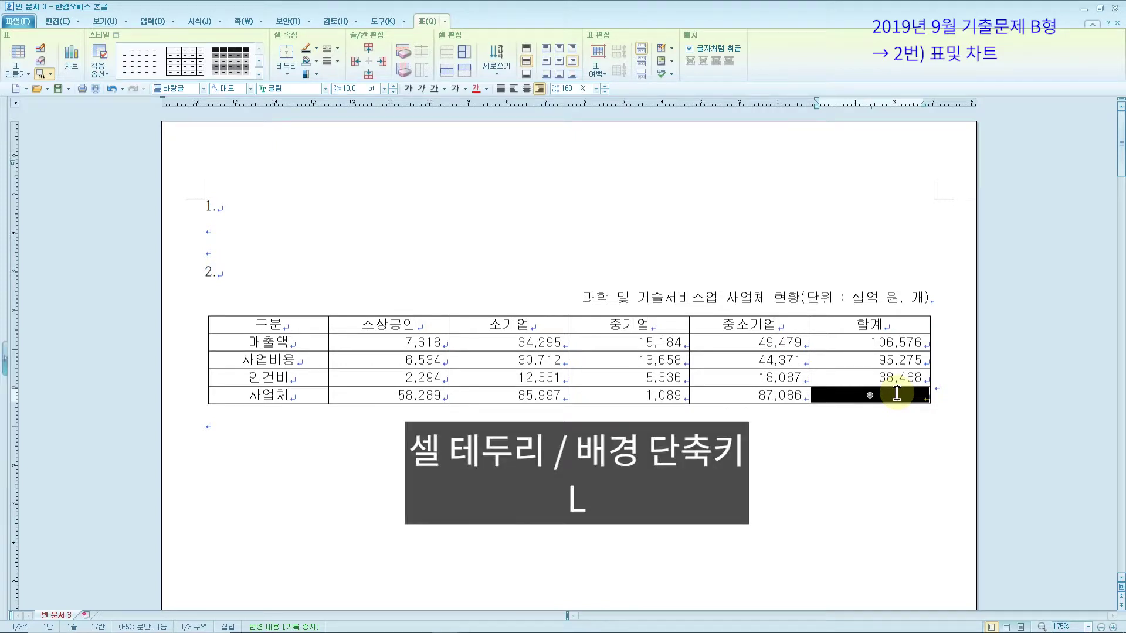
{"action": "key", "text": "l"}
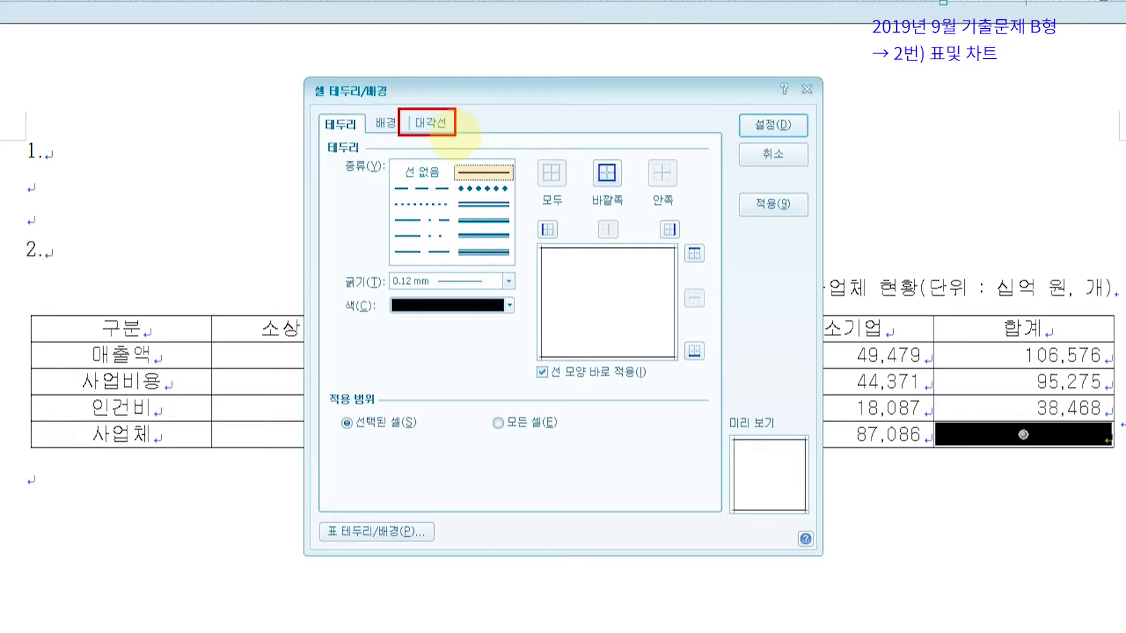
{"action": "left_click", "coordinate": [431, 124]}
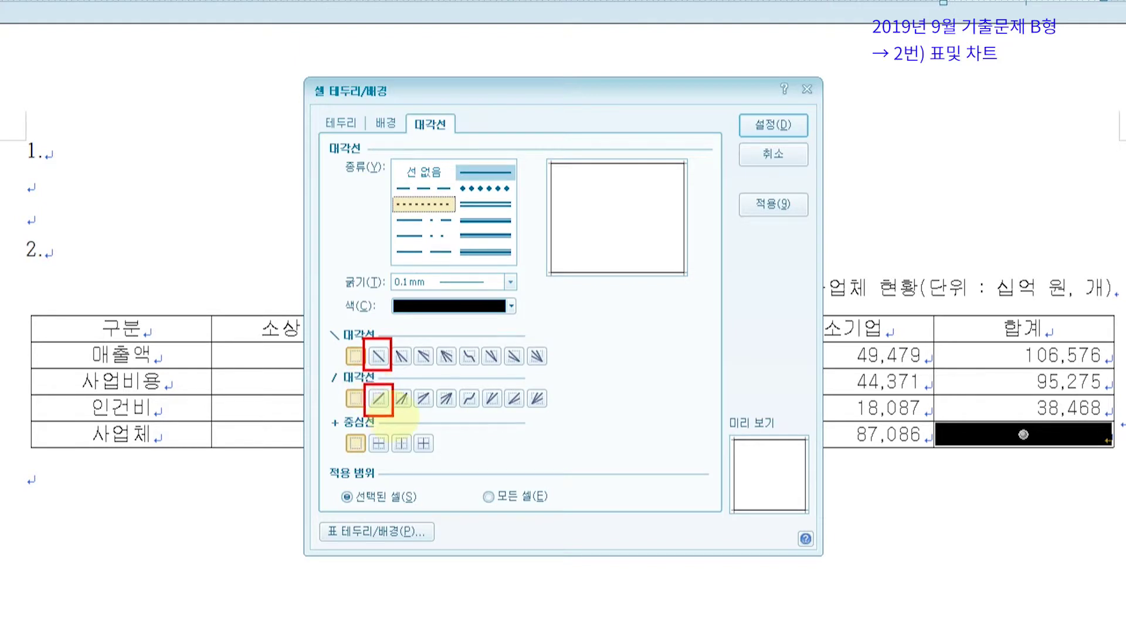
{"action": "left_click", "coordinate": [379, 356]}
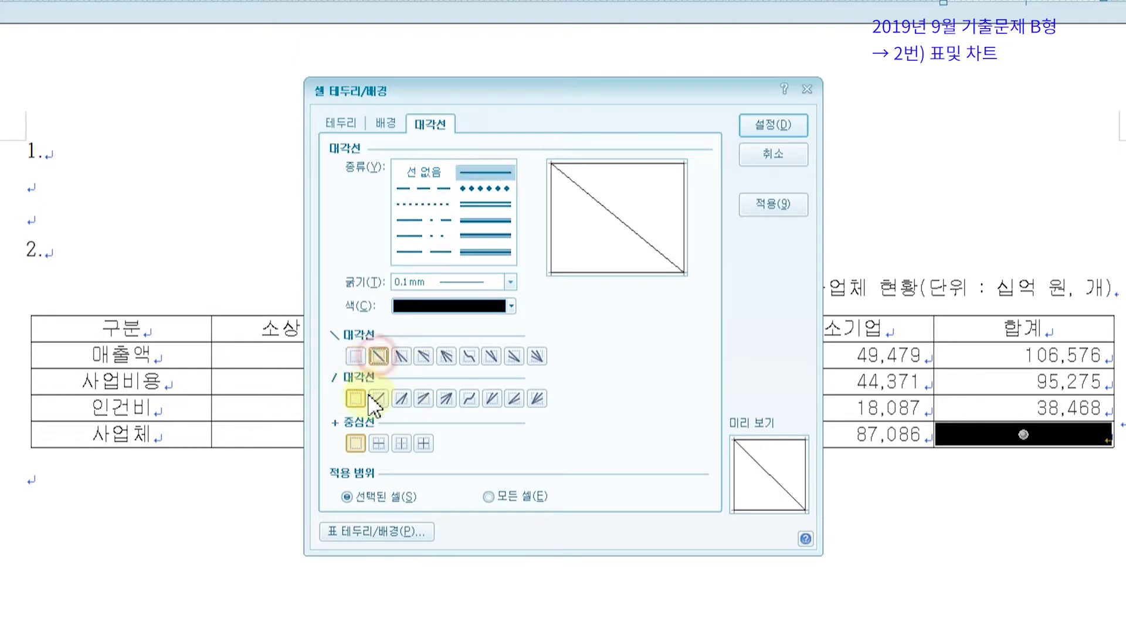
{"action": "left_click", "coordinate": [378, 399]}
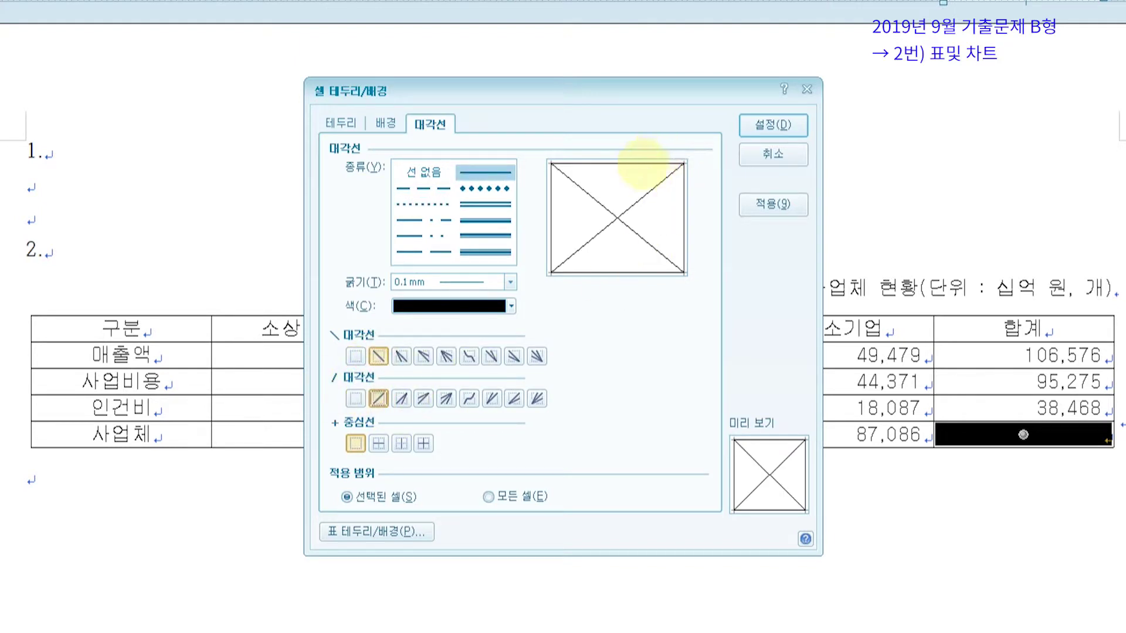
{"action": "mouse_move", "coordinate": [644, 164]}
{"action": "left_mouse_down"}
{"action": "mouse_move", "coordinate": [542, 258]}
{"action": "mouse_move", "coordinate": [645, 174]}
{"action": "mouse_move", "coordinate": [632, 174]}
{"action": "left_mouse_up"}
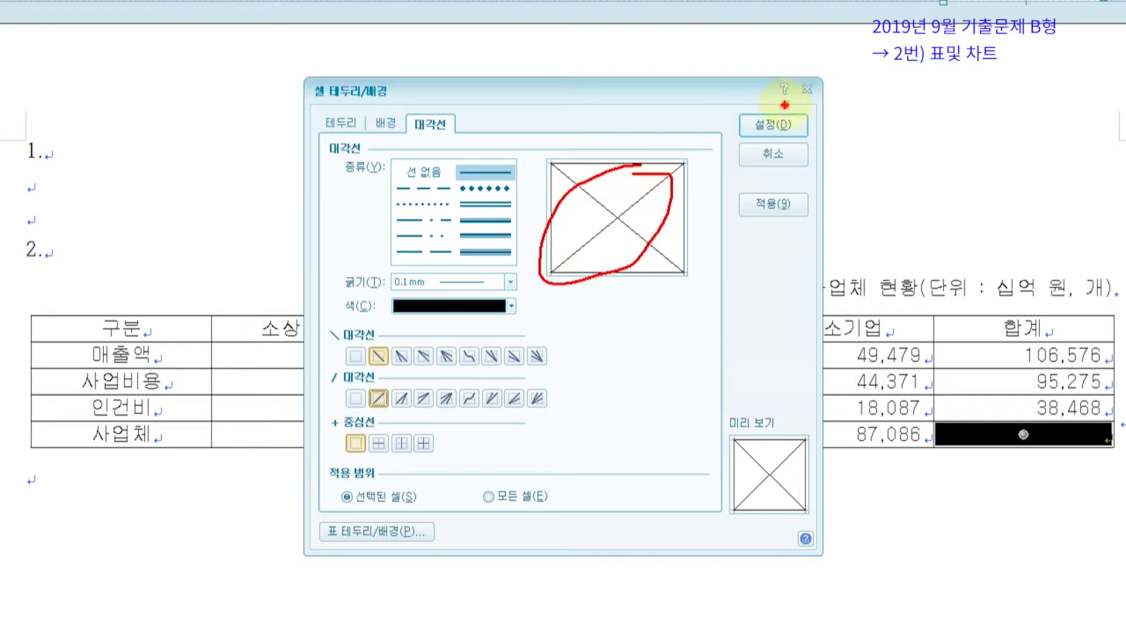
{"action": "left_click_drag", "start_coordinate": [785, 105], "coordinate": [761, 119]}
{"action": "key", "text": "Escape"}
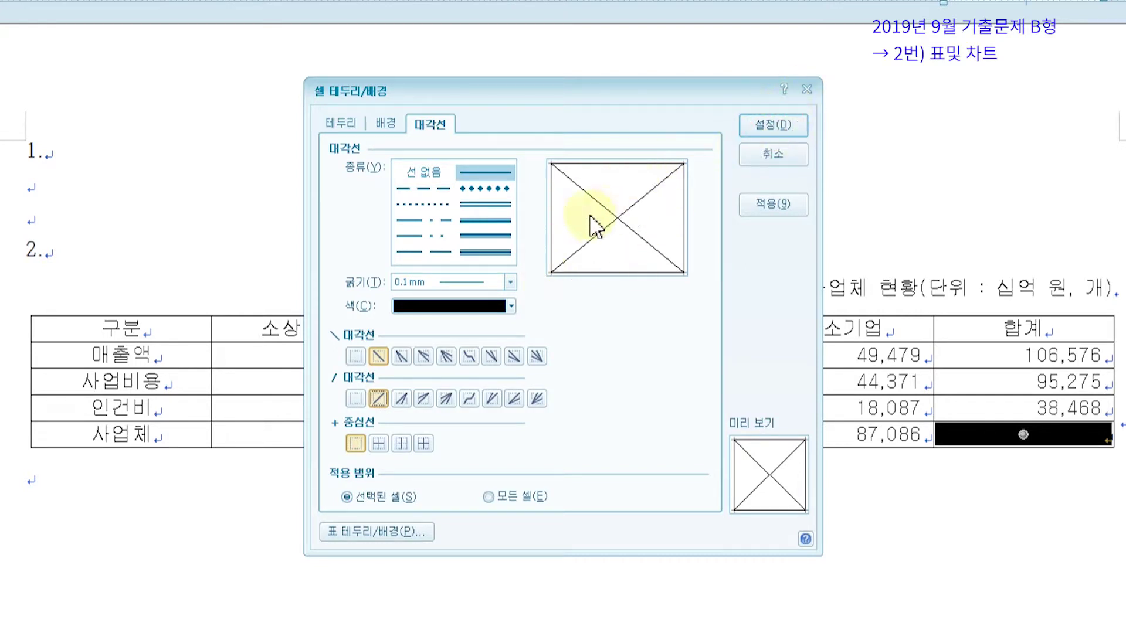
{"action": "left_click", "coordinate": [766, 126]}
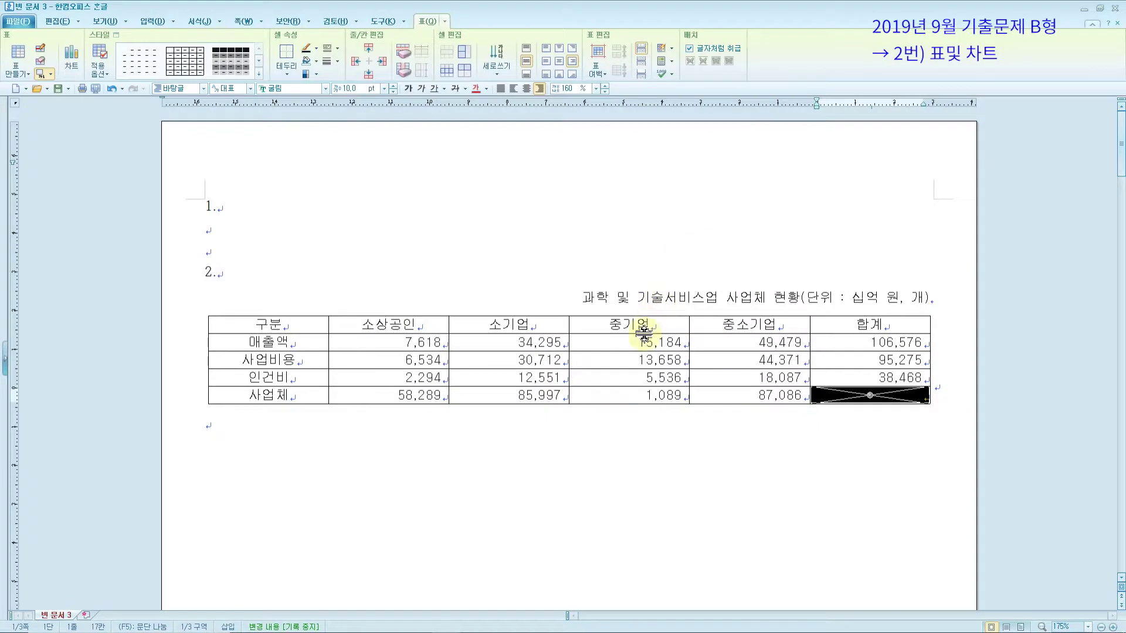
{"action": "key", "text": "Escape"}
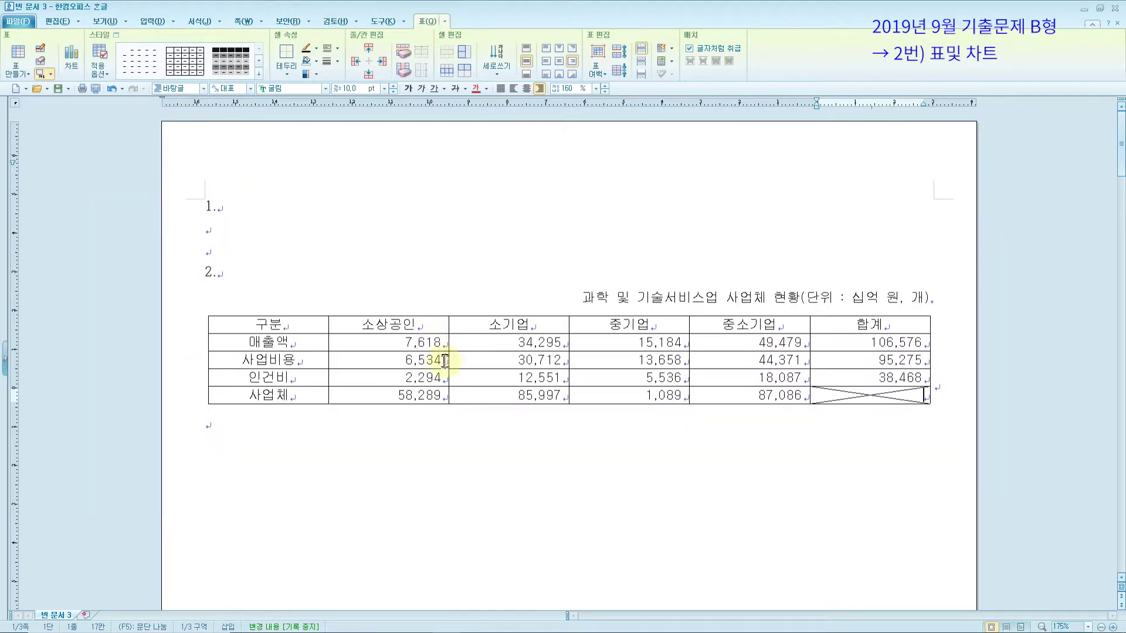
Select all the table's cells and apply a double line to the outer border (바깥쪽), then clear the selection.
{"action": "left_click", "coordinate": [433, 345]}
{"action": "left_click", "coordinate": [384, 343]}
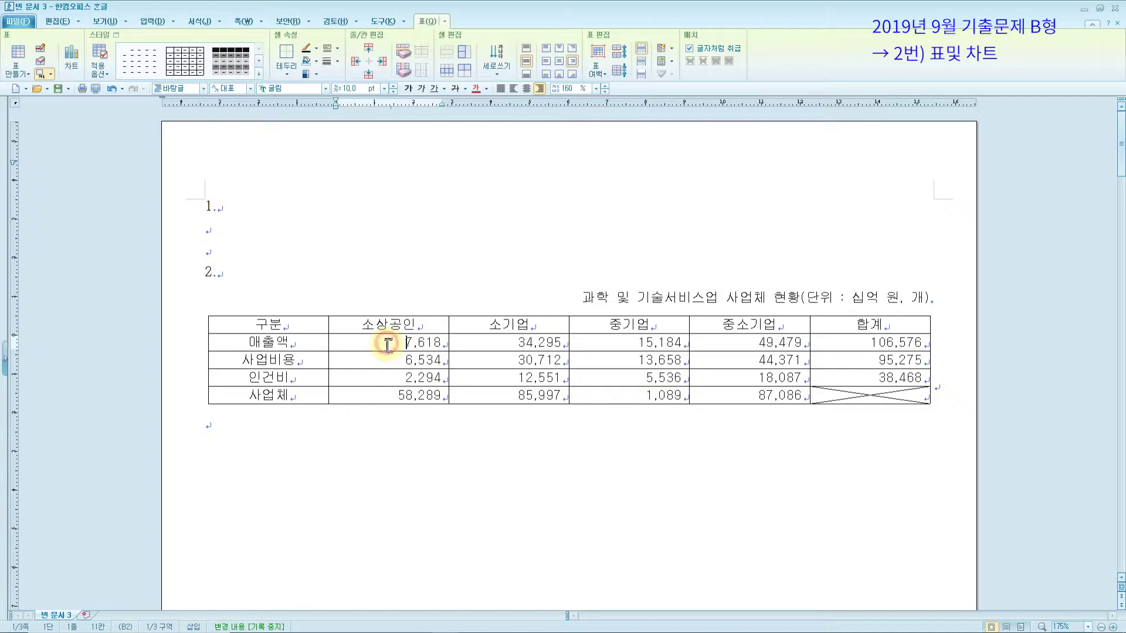
{"action": "key", "text": "F5"}
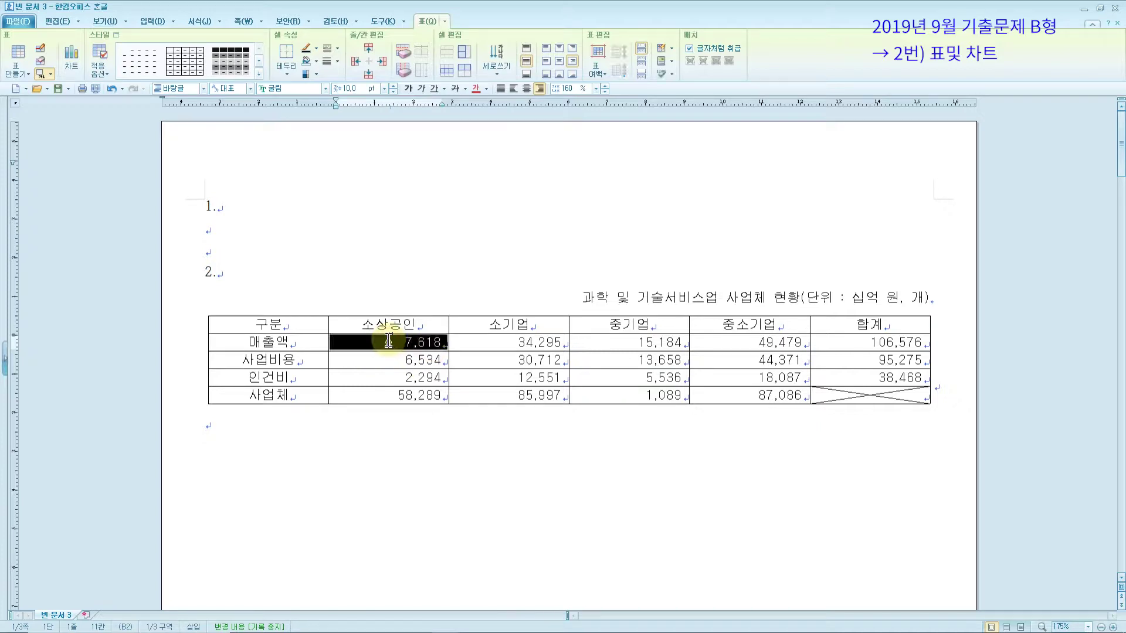
{"action": "key", "text": "F5"}
{"action": "key", "text": "F5"}
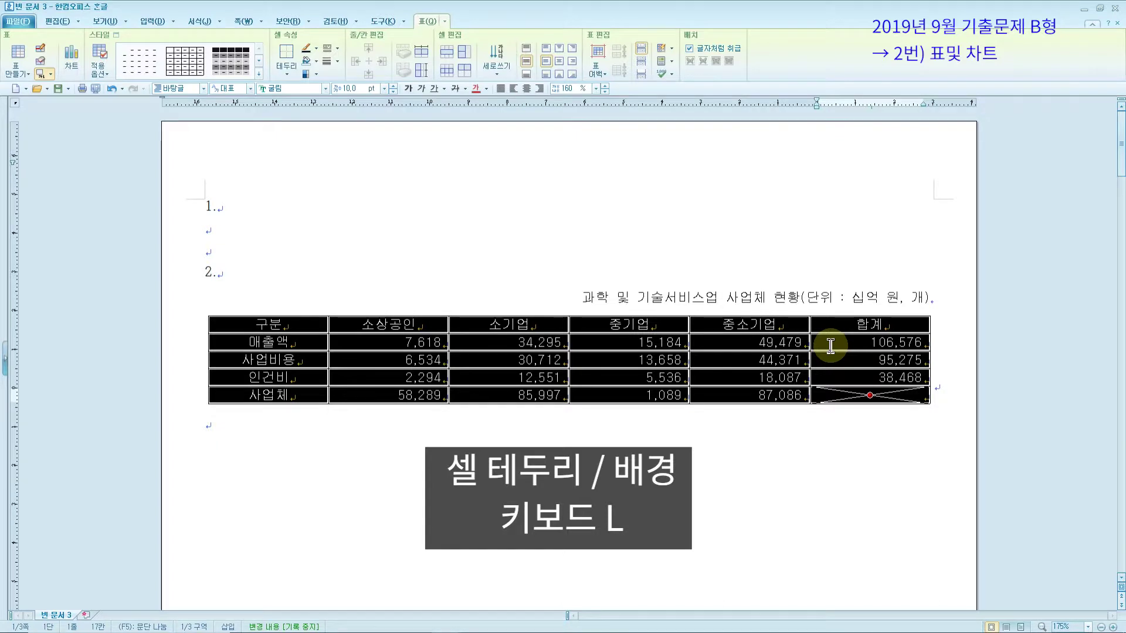
{"action": "key", "text": "l"}
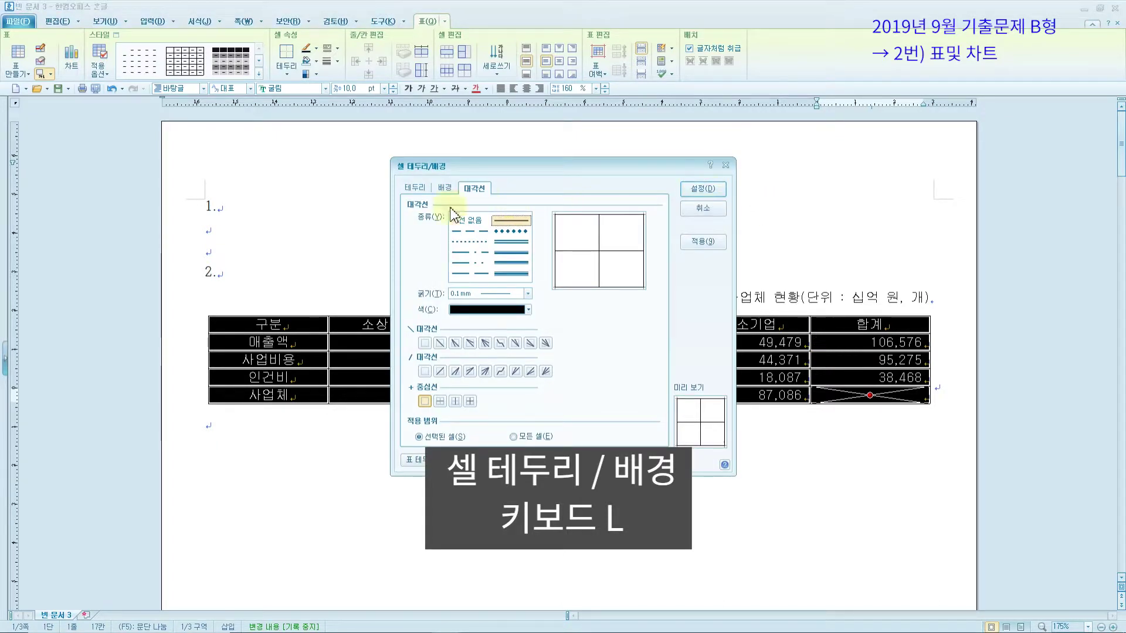
{"action": "left_click", "coordinate": [415, 187]}
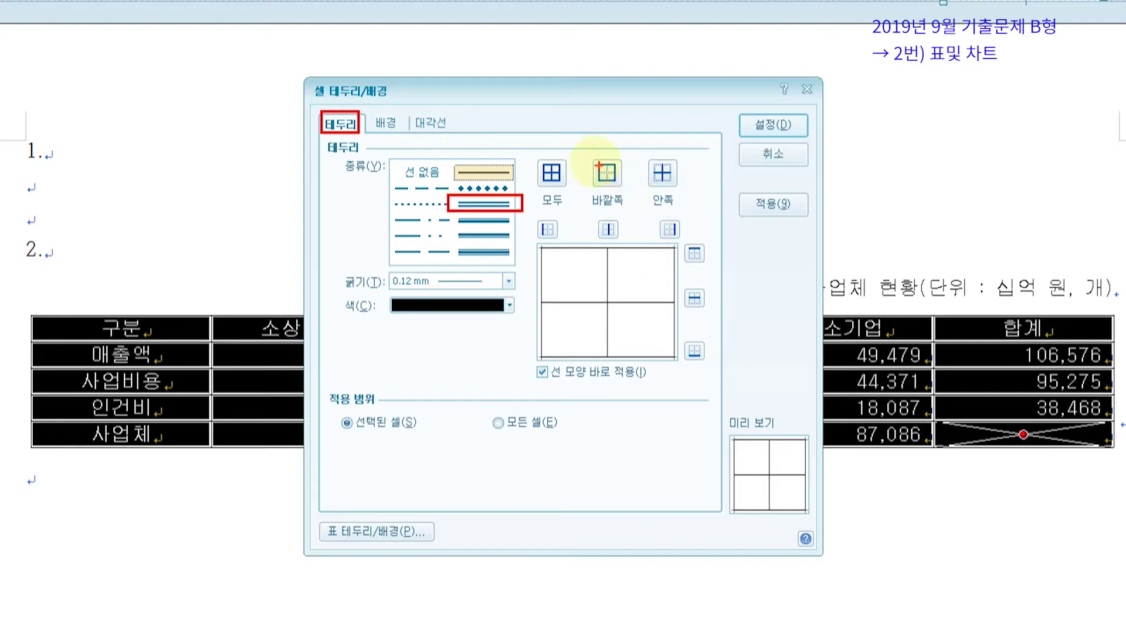
{"action": "left_click", "coordinate": [591, 156]}
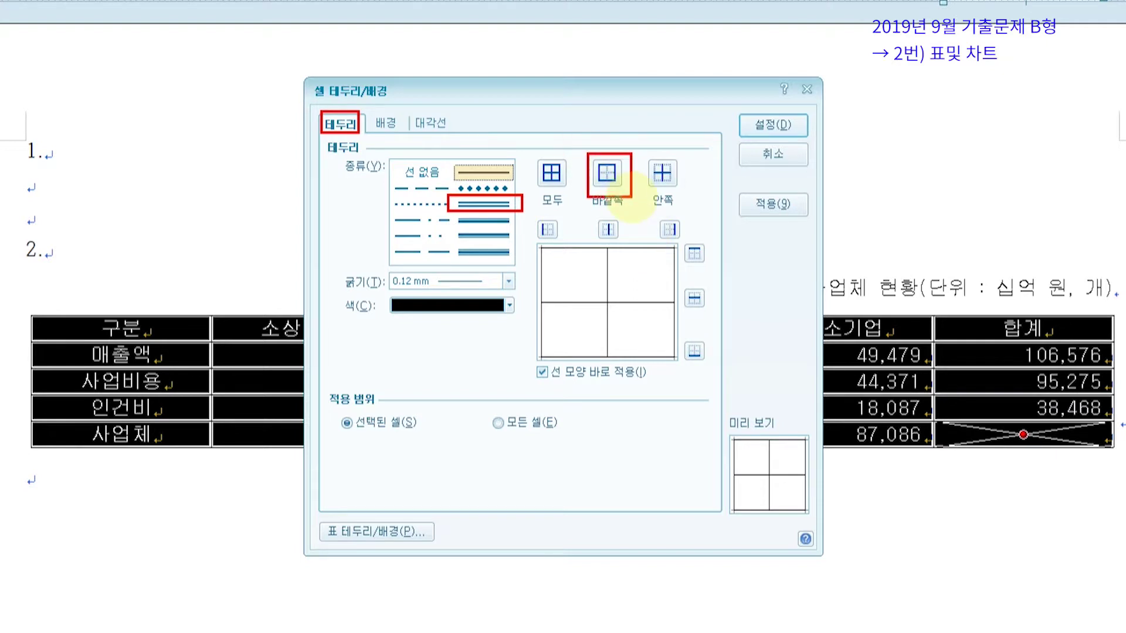
{"action": "left_click", "coordinate": [480, 205]}
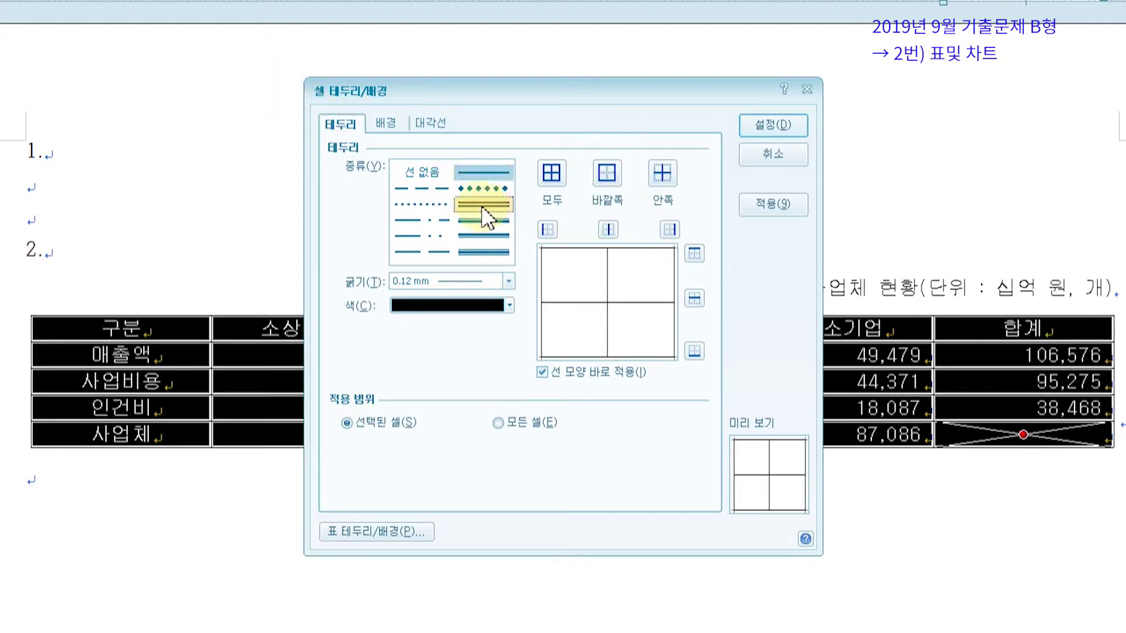
{"action": "left_click", "coordinate": [611, 170]}
{"action": "left_click", "coordinate": [777, 123]}
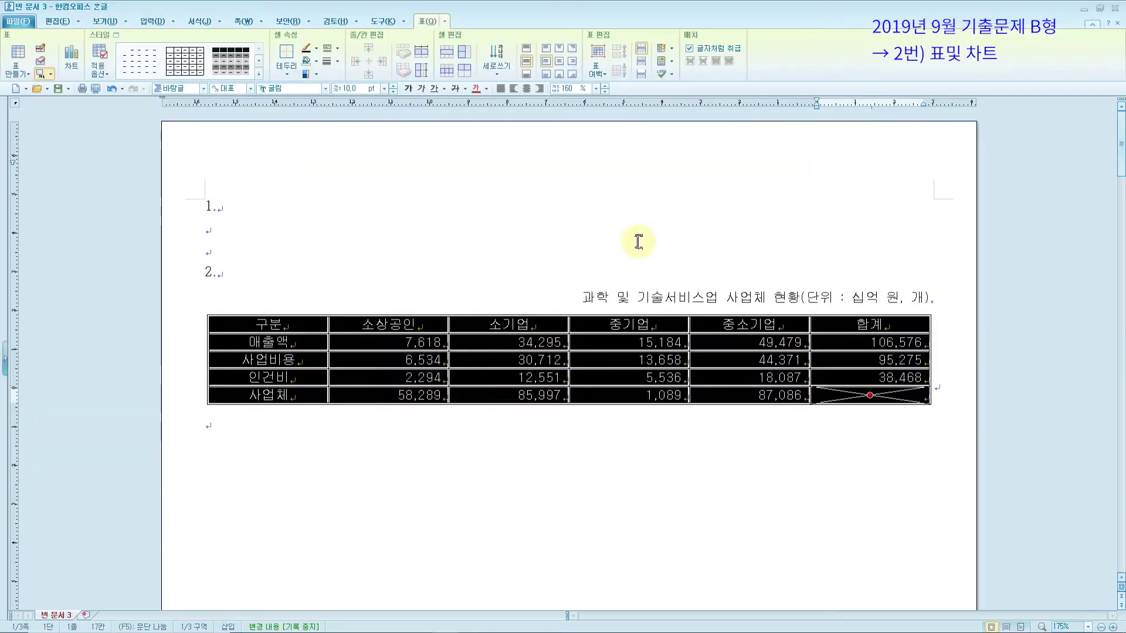
{"action": "key", "text": "Escape"}
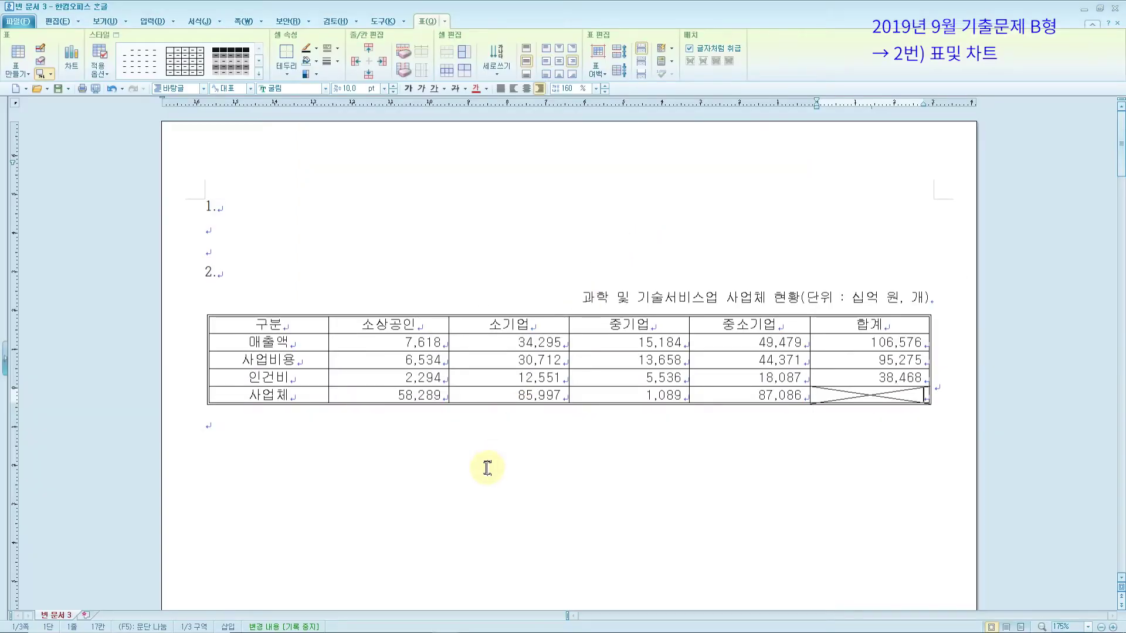
Apply a double line to the bottom border of the heading row, from 구분 through 합계.
{"action": "left_click_drag", "start_coordinate": [251, 323], "coordinate": [827, 324]}
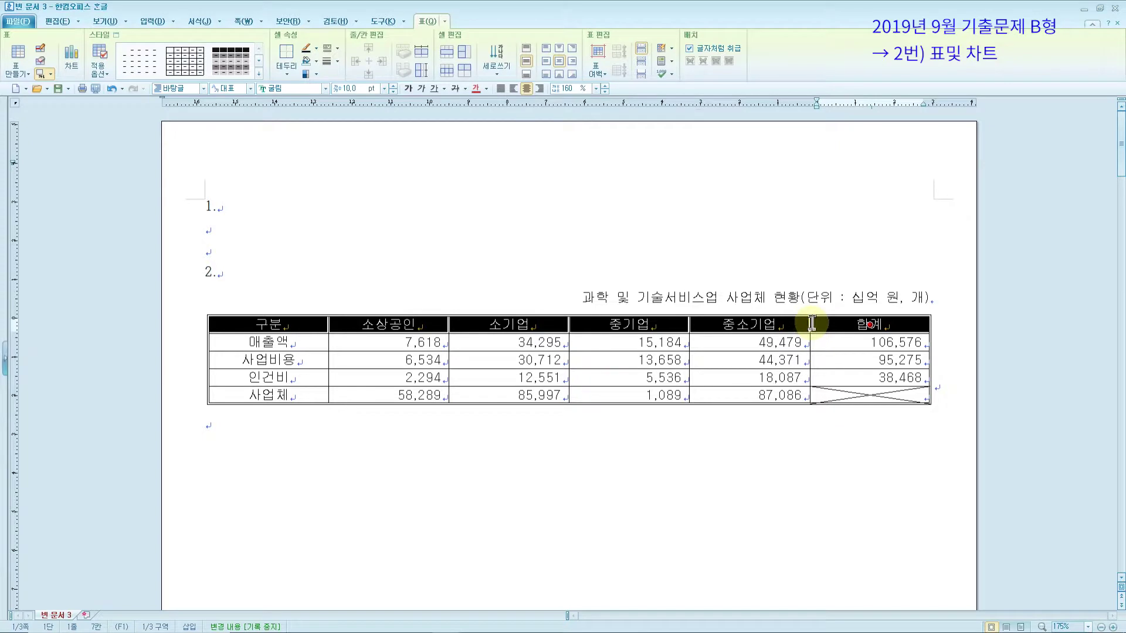
{"action": "key", "text": "l"}
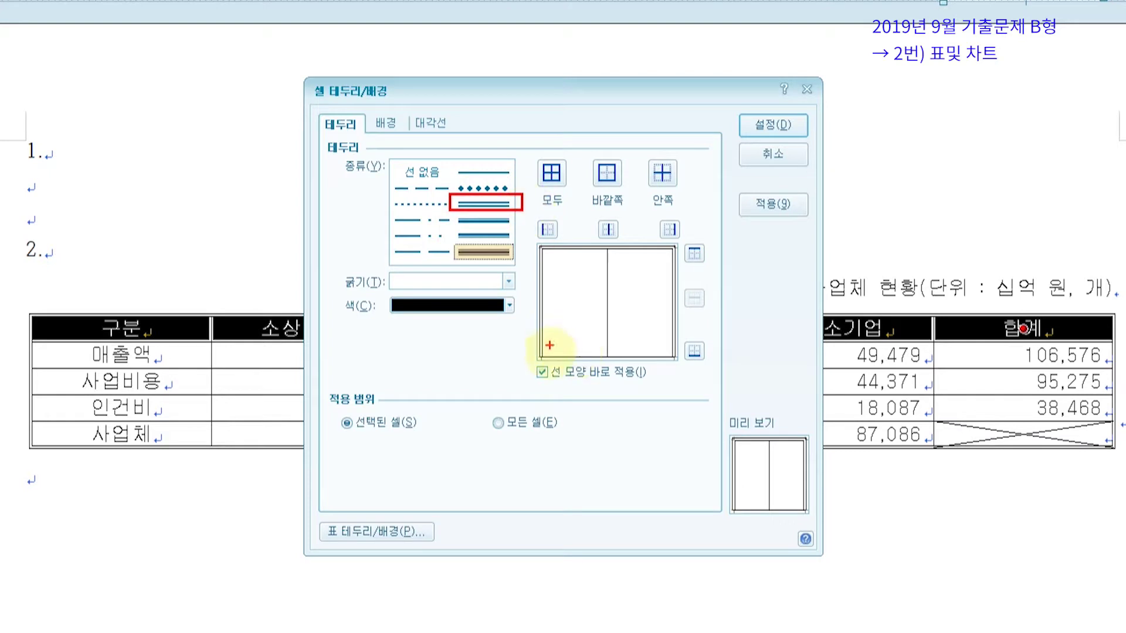
{"action": "mouse_move", "coordinate": [531, 356]}
{"action": "left_mouse_down"}
{"action": "mouse_move", "coordinate": [716, 345]}
{"action": "mouse_move", "coordinate": [689, 332]}
{"action": "mouse_move", "coordinate": [673, 376]}
{"action": "mouse_move", "coordinate": [714, 353]}
{"action": "left_mouse_up"}
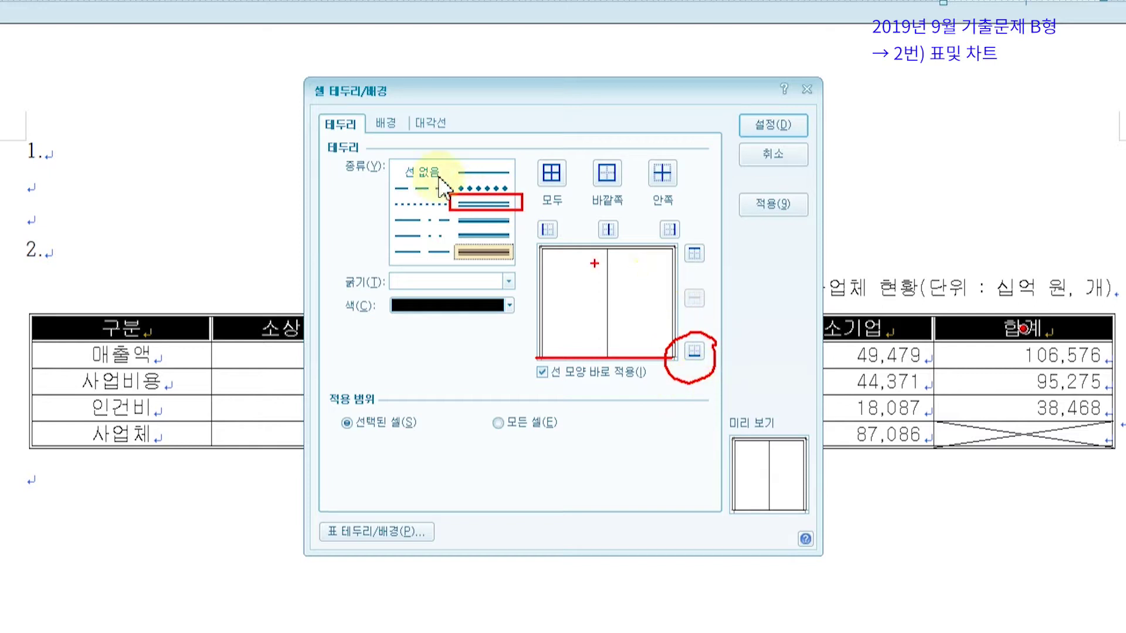
{"action": "left_click", "coordinate": [469, 201]}
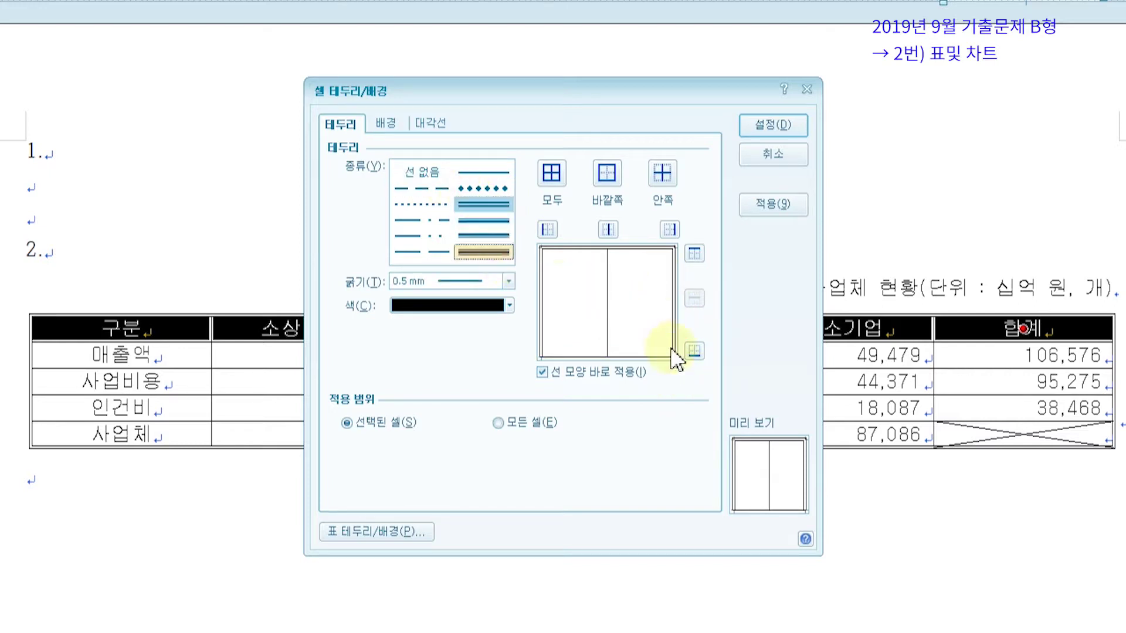
{"action": "left_click", "coordinate": [696, 352]}
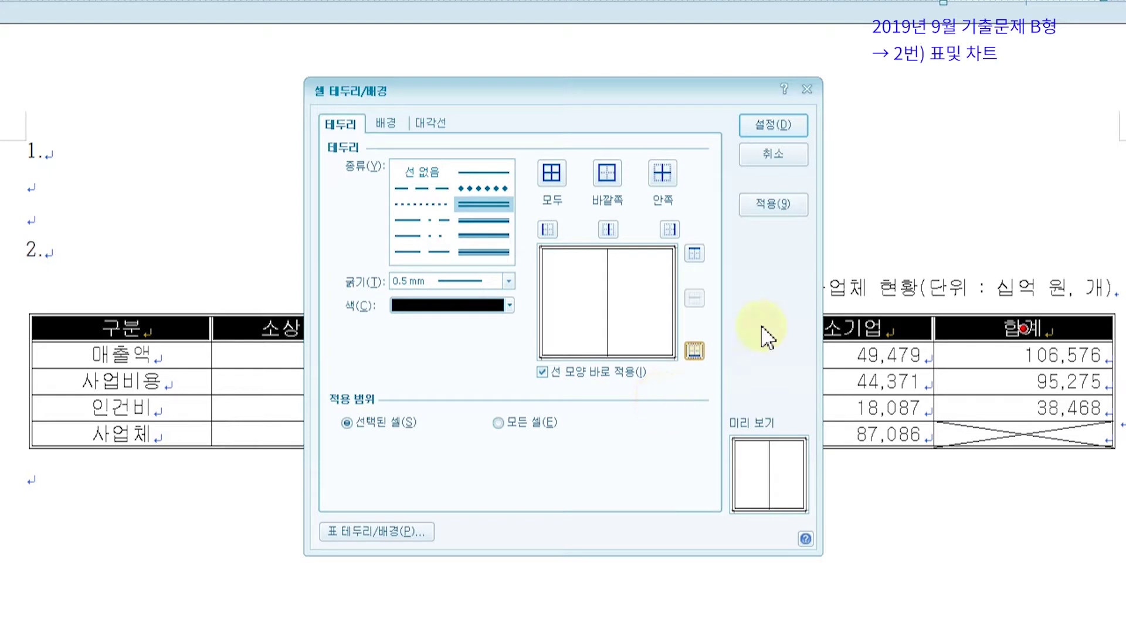
{"action": "left_click", "coordinate": [773, 126]}
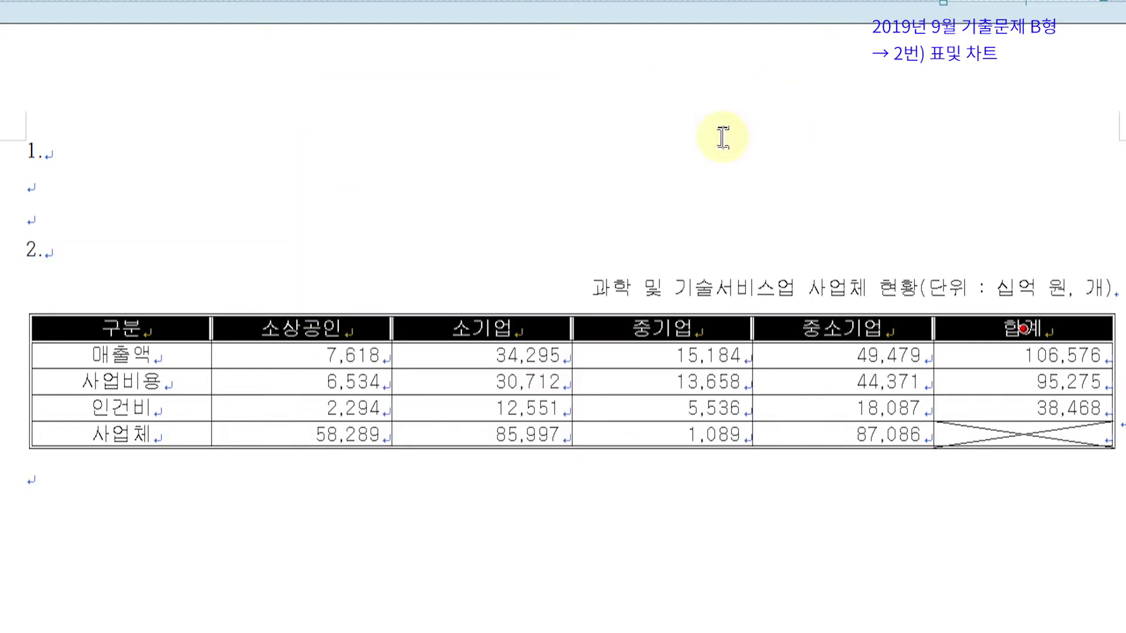
{"action": "left_click", "coordinate": [178, 451]}
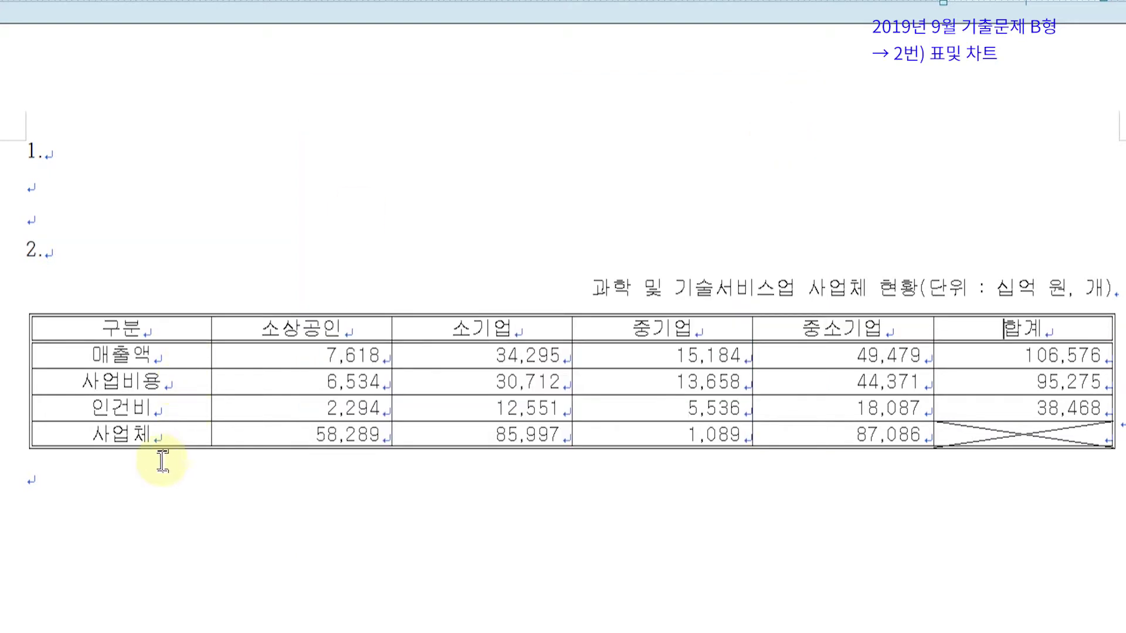
Apply a double line to the right border of the 구분 column, from the heading down to 사업체.
{"action": "left_click_drag", "start_coordinate": [129, 321], "coordinate": [126, 440]}
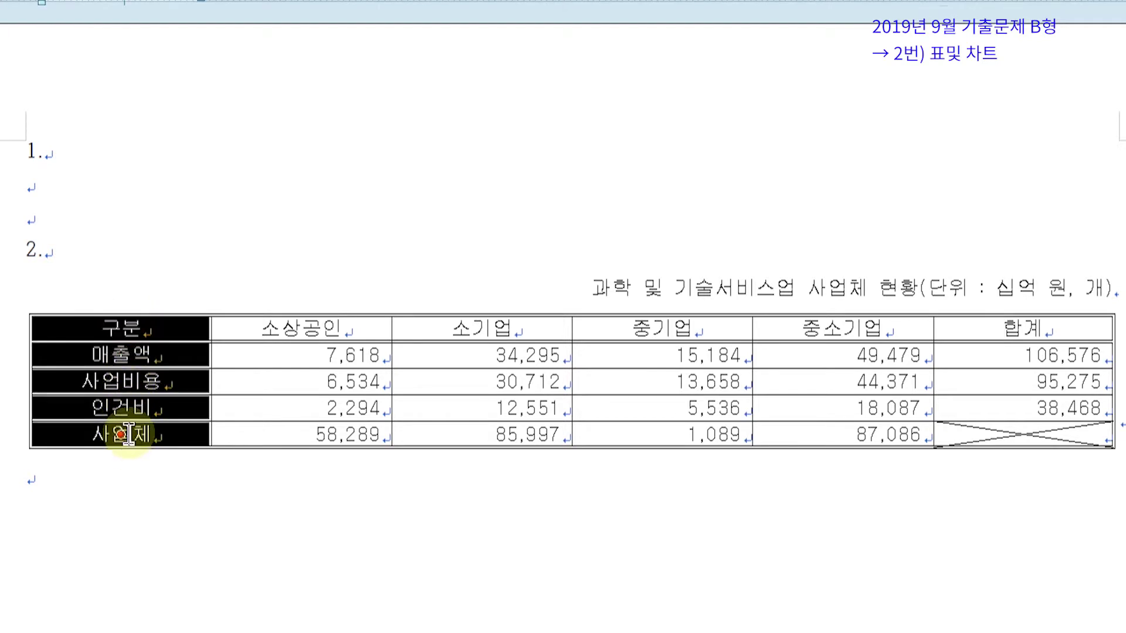
{"action": "key", "text": "l"}
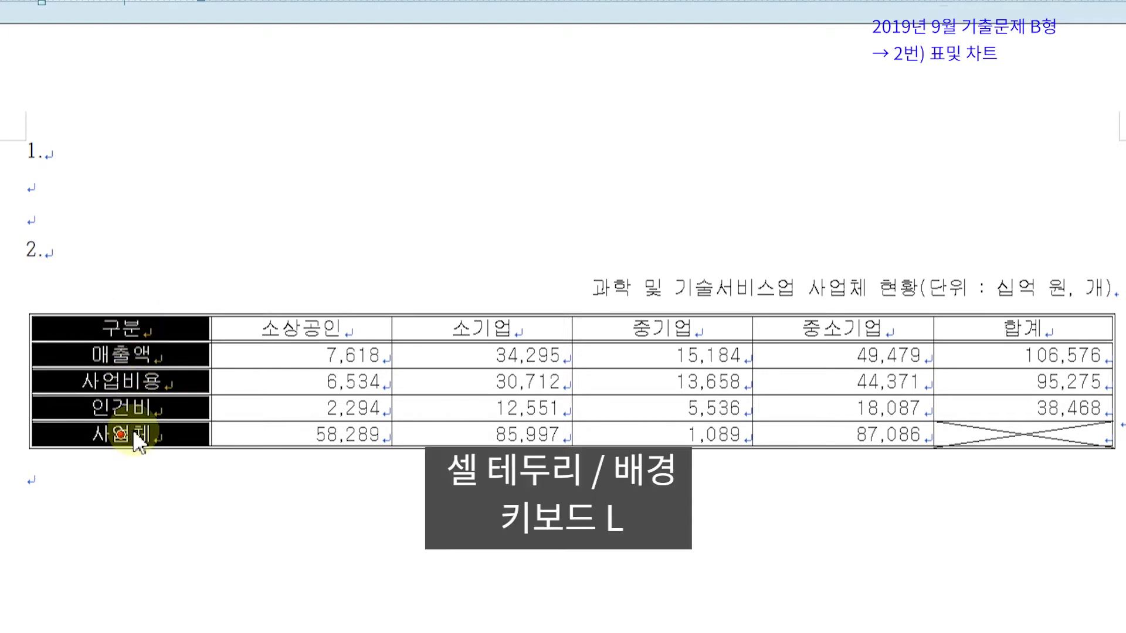
{"action": "left_click", "coordinate": [497, 236]}
{"action": "left_click", "coordinate": [488, 206]}
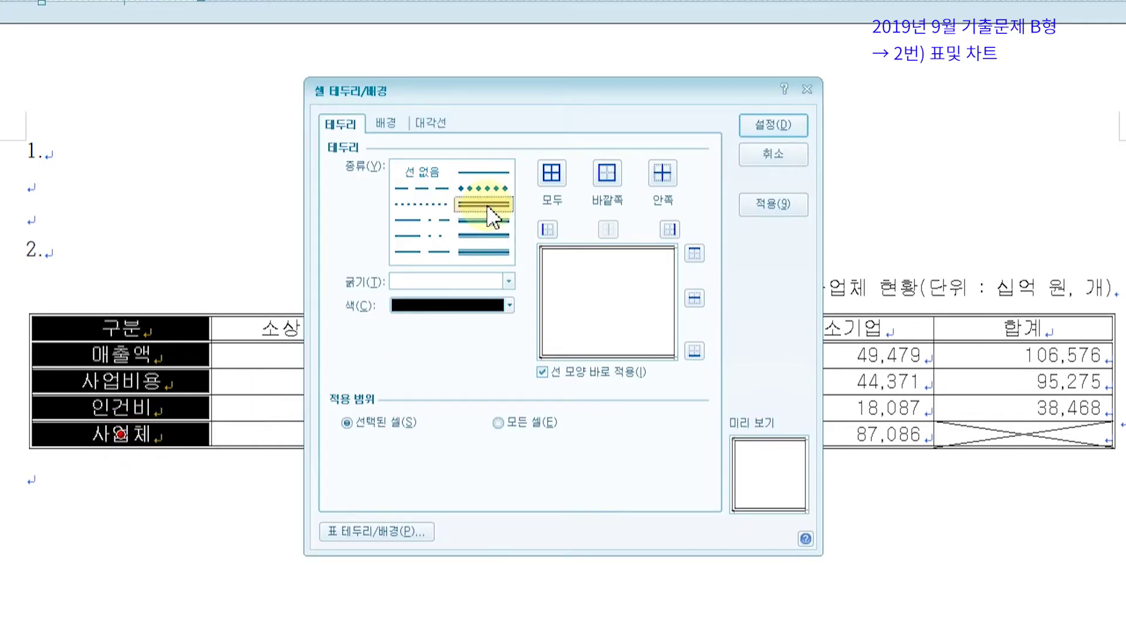
{"action": "left_click", "coordinate": [670, 230]}
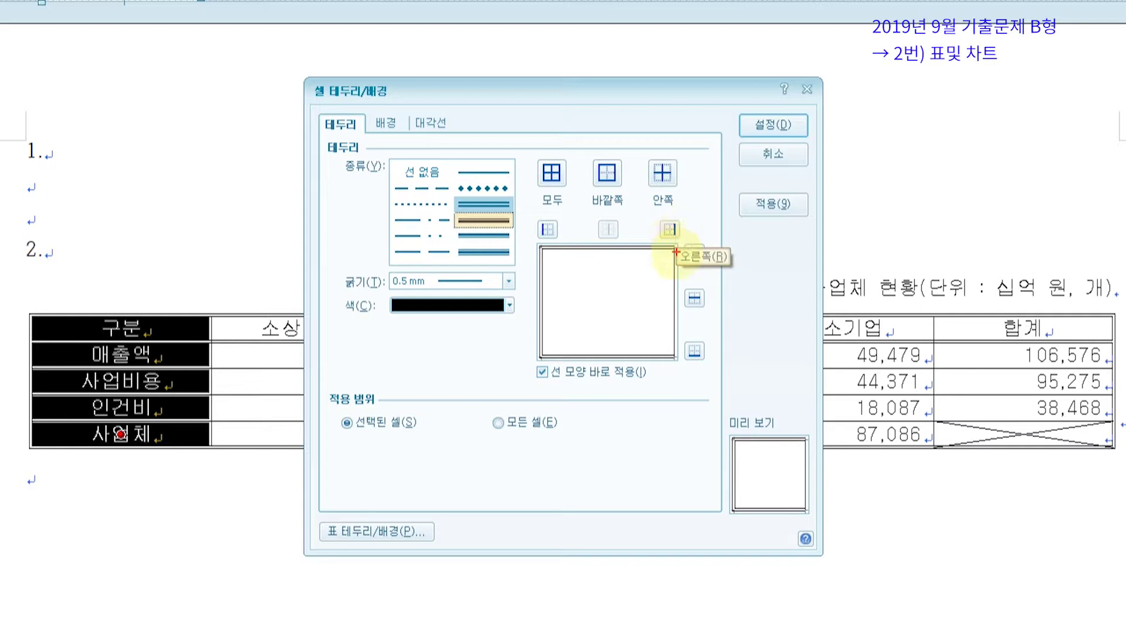
{"action": "left_click", "coordinate": [675, 251]}
{"action": "left_click_drag", "start_coordinate": [674, 258], "coordinate": [678, 399]}
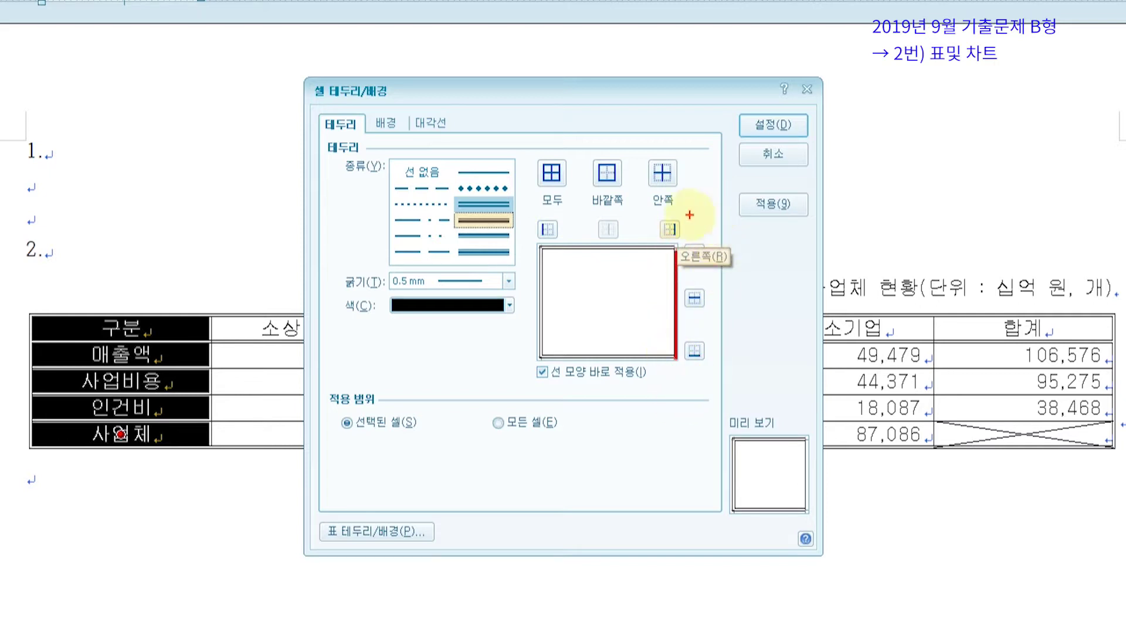
{"action": "mouse_move", "coordinate": [676, 211]}
{"action": "left_mouse_down"}
{"action": "mouse_move", "coordinate": [658, 241]}
{"action": "mouse_move", "coordinate": [692, 218]}
{"action": "mouse_move", "coordinate": [677, 216]}
{"action": "left_mouse_up"}
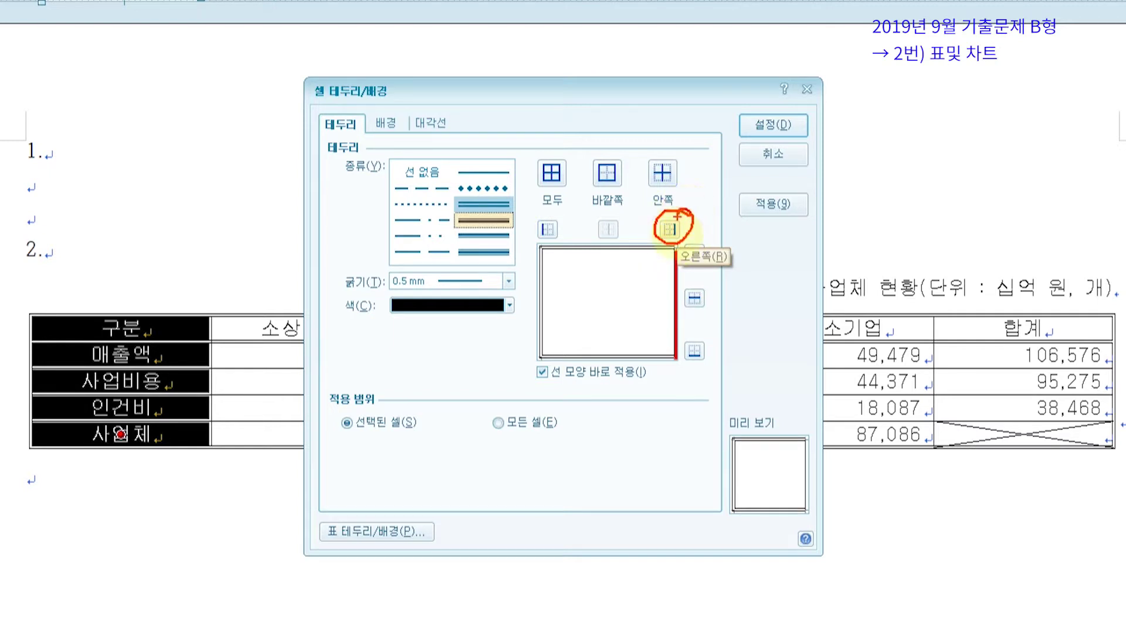
{"action": "left_click", "coordinate": [674, 229]}
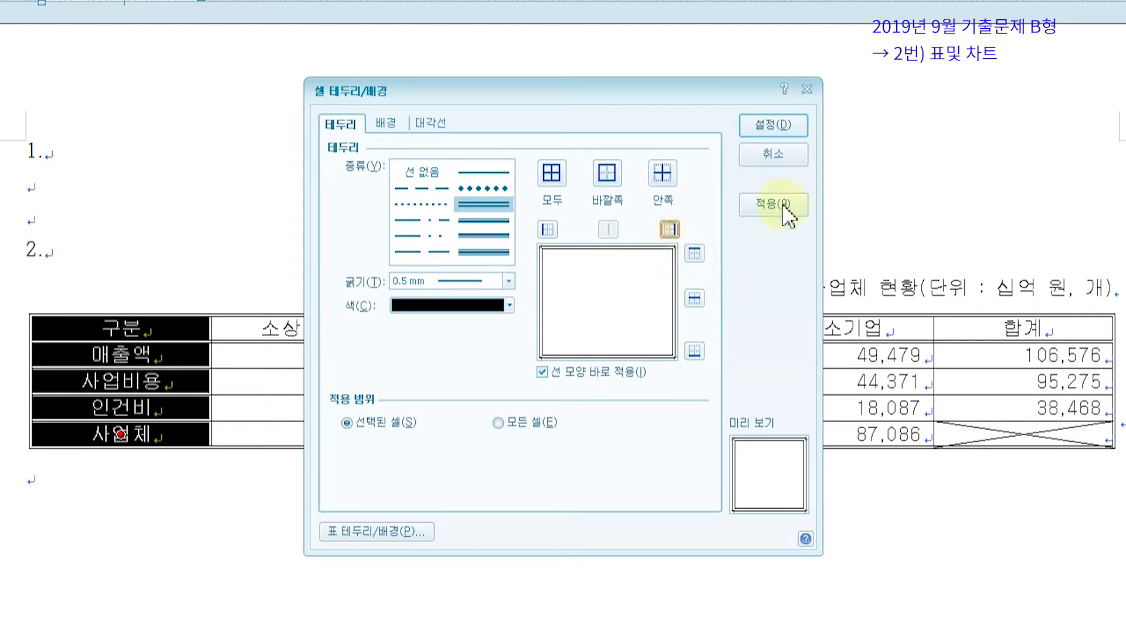
{"action": "left_click", "coordinate": [777, 125]}
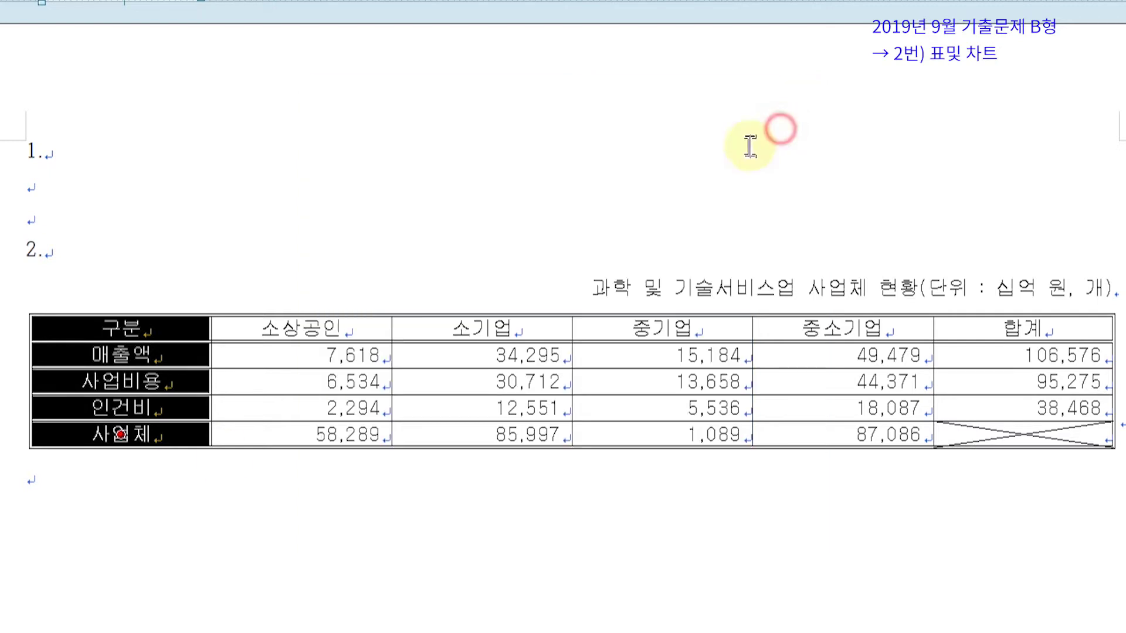
{"action": "left_click", "coordinate": [183, 530]}
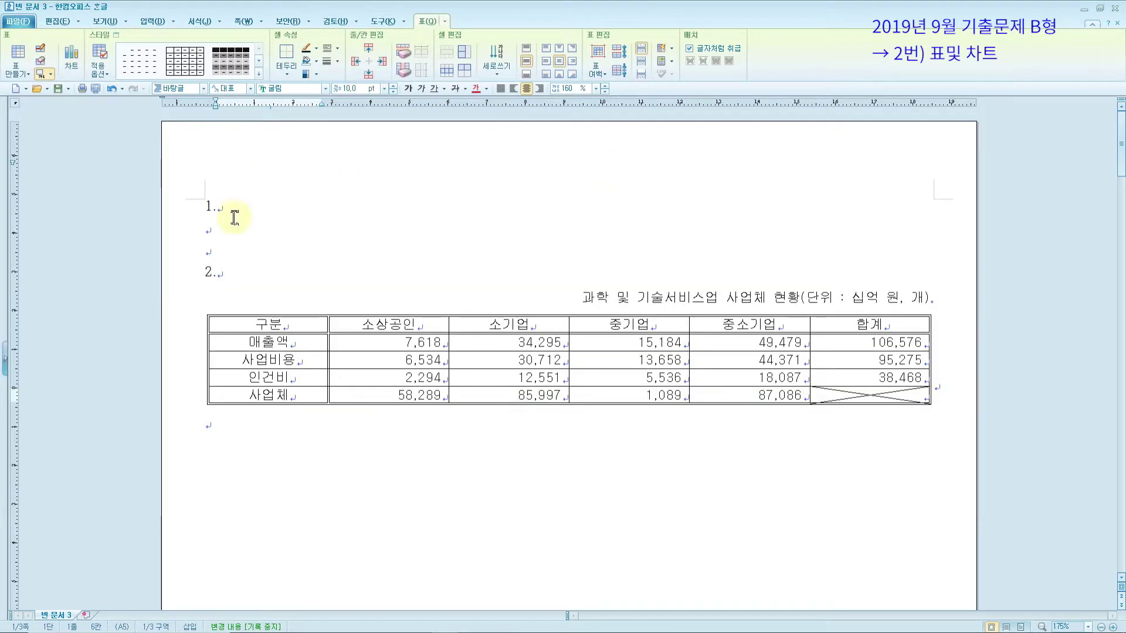
Select the cells from the 구분 heading down to 인건비 and across to 중소기업, and enable a solid colour background fill.
{"action": "left_click_drag", "start_coordinate": [283, 321], "coordinate": [801, 382]}
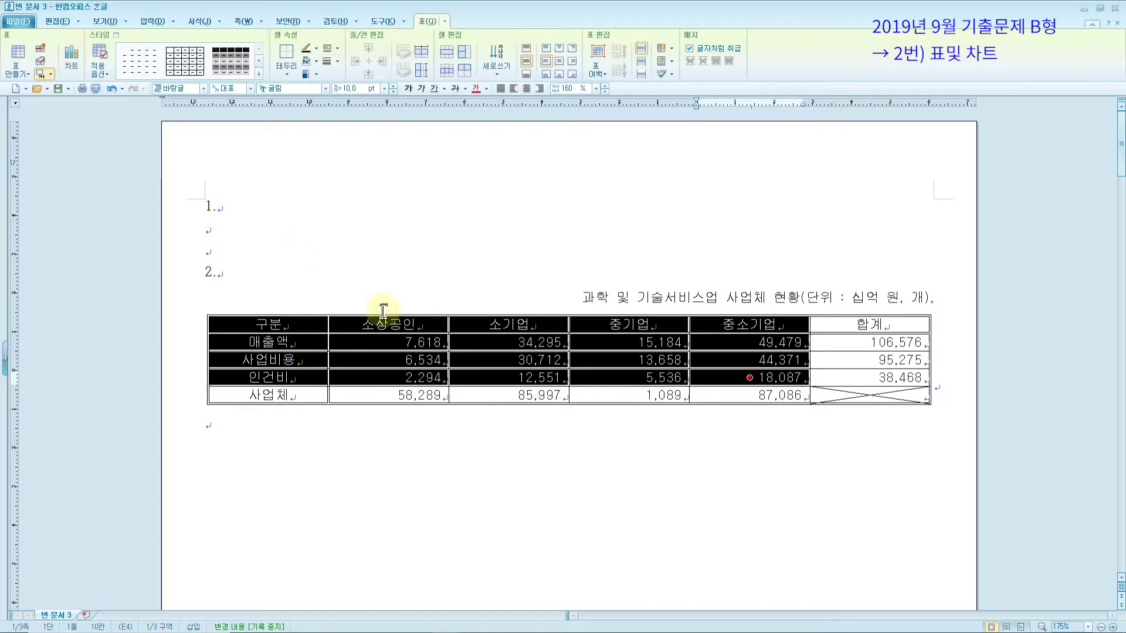
{"action": "key", "text": "l"}
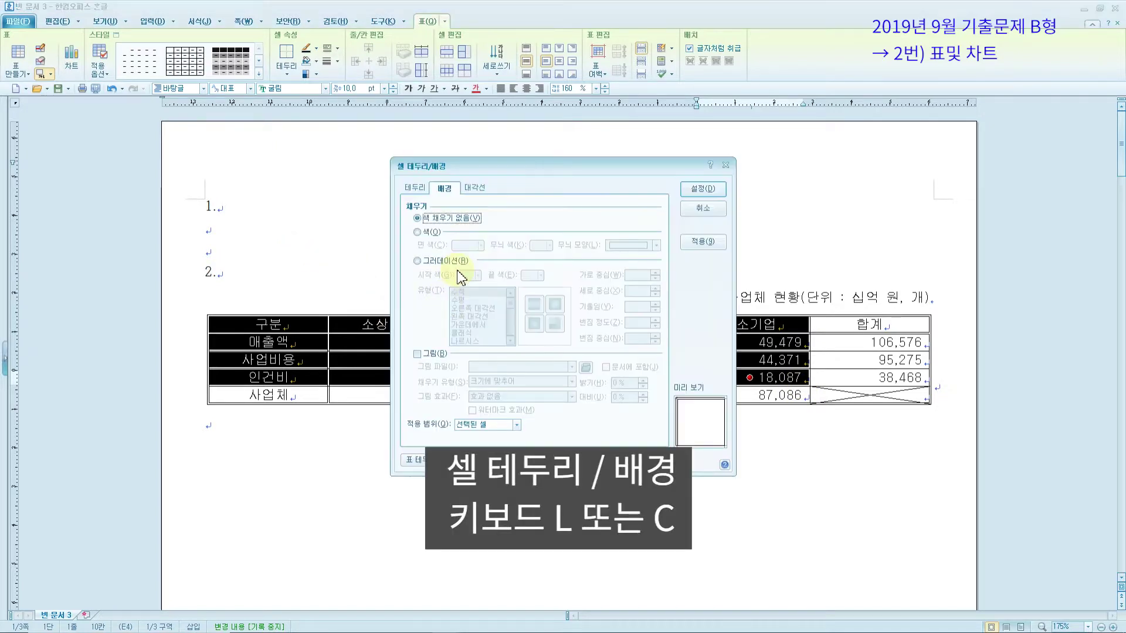
{"action": "left_click", "coordinate": [445, 189]}
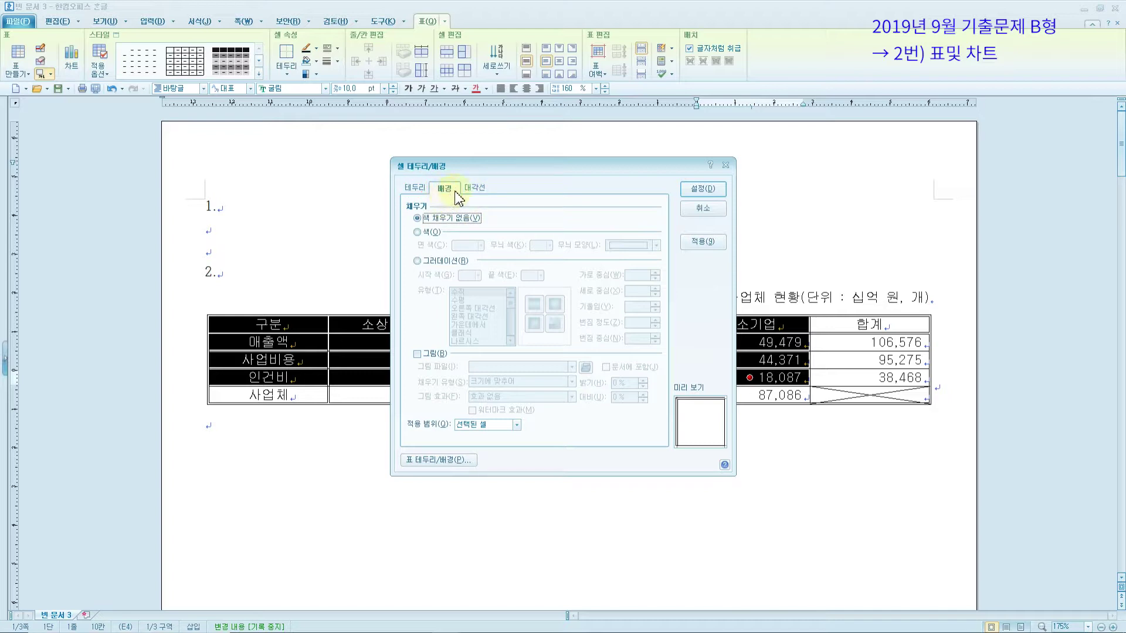
{"action": "left_click", "coordinate": [415, 188]}
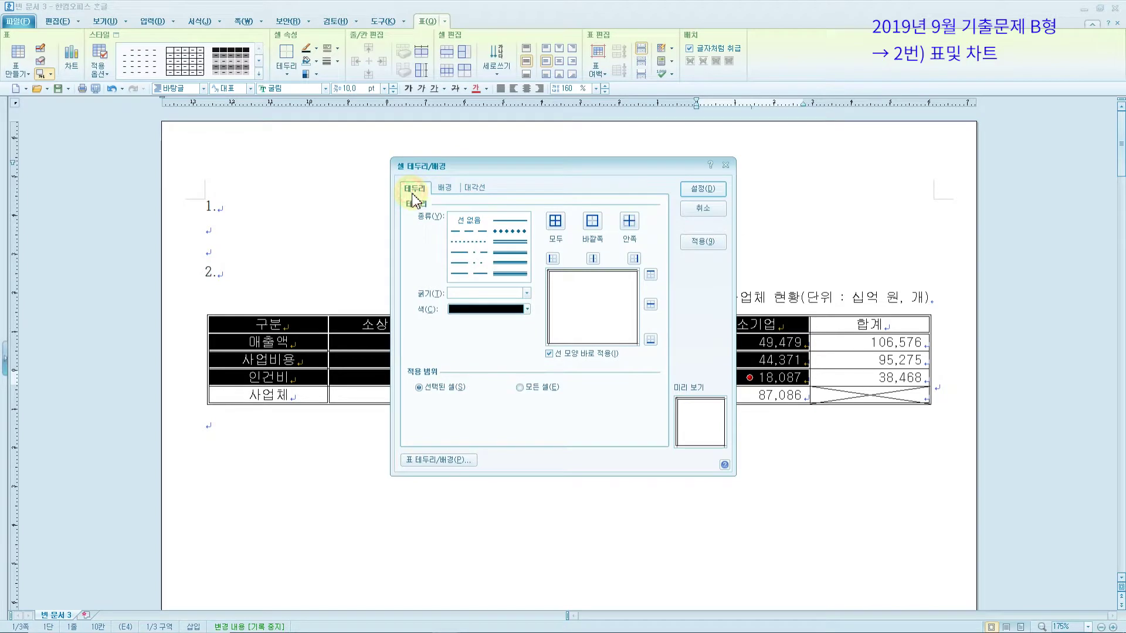
{"action": "left_click", "coordinate": [445, 189]}
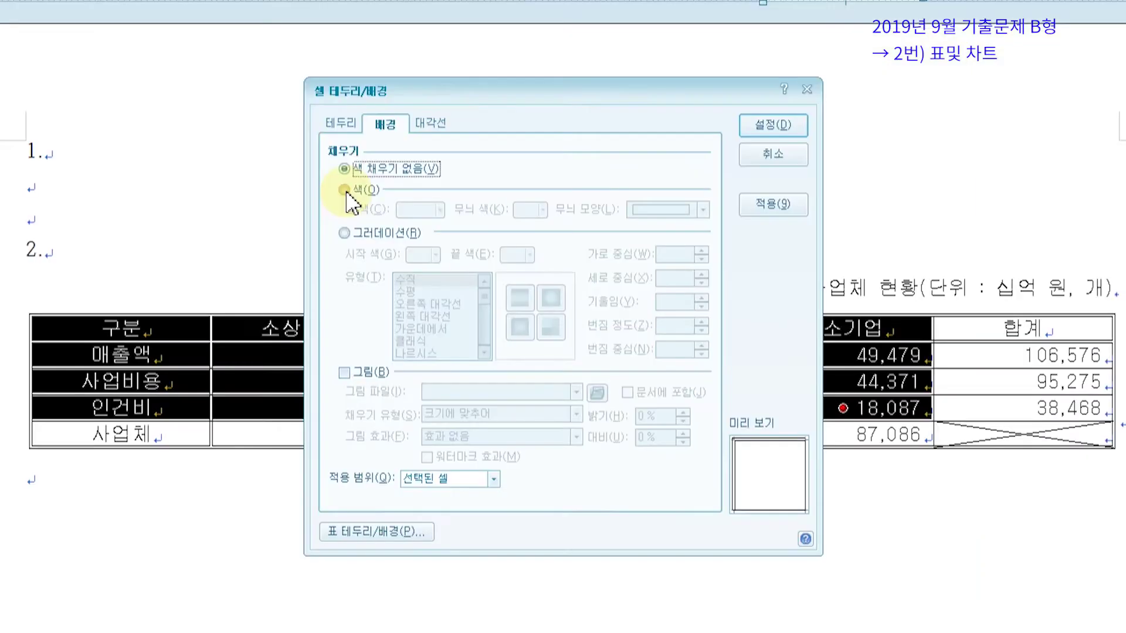
{"action": "left_click", "coordinate": [345, 191]}
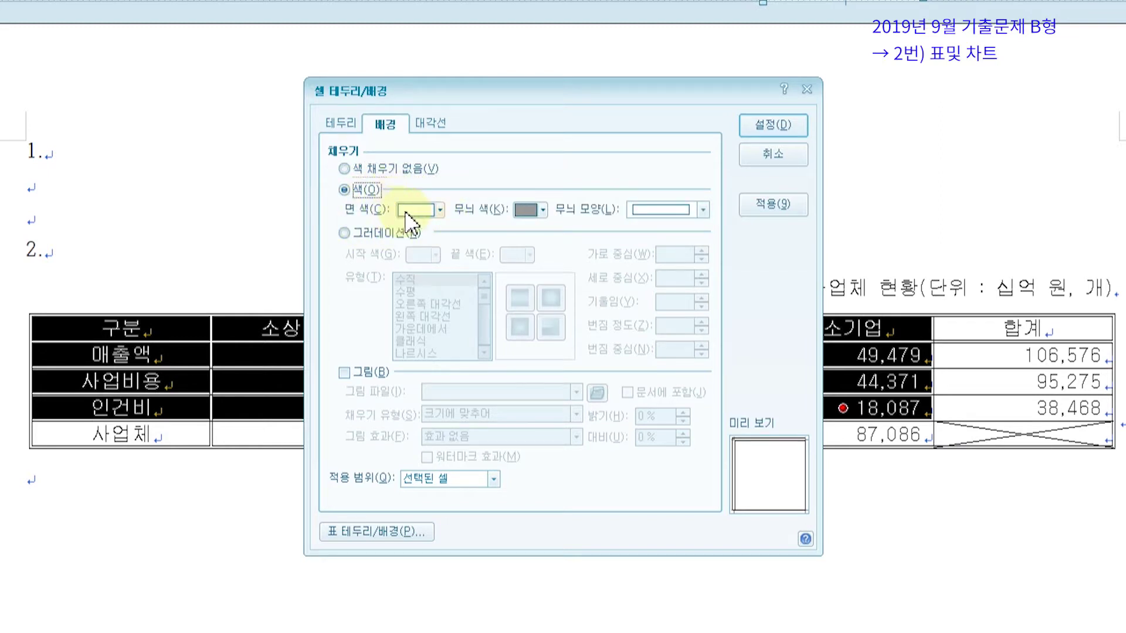
{"action": "left_click_drag", "start_coordinate": [388, 199], "coordinate": [450, 222]}
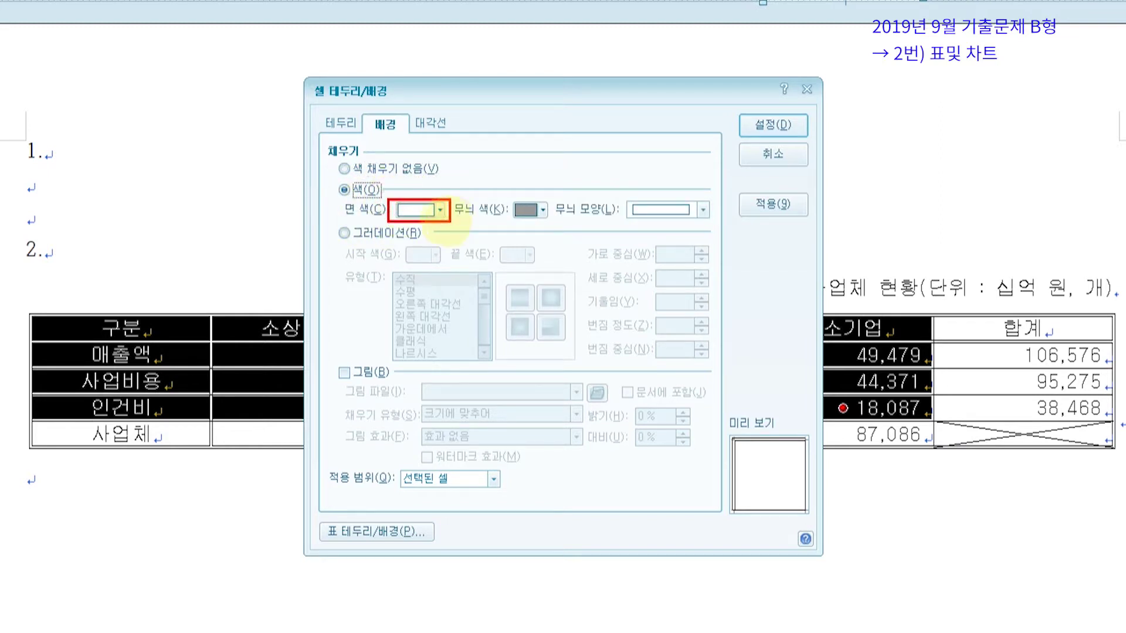
Set the selected cells' fill colour (면 색) to yellow, RGB 255,255,0, apply it and clear the selection.
{"action": "left_click", "coordinate": [433, 208]}
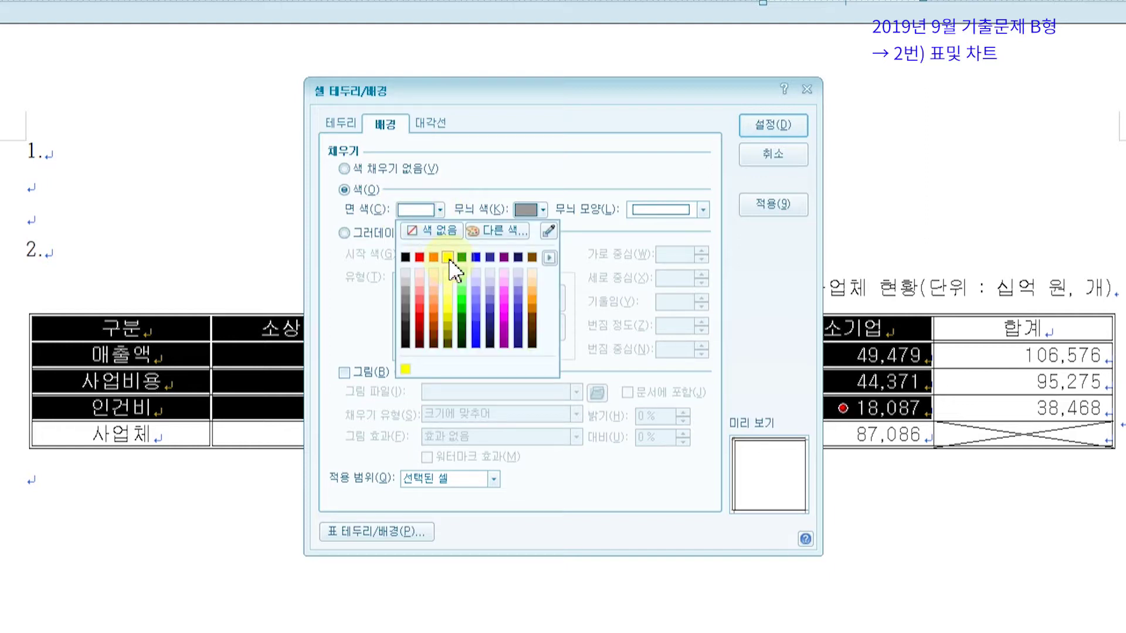
{"action": "left_click_drag", "start_coordinate": [435, 245], "coordinate": [460, 264]}
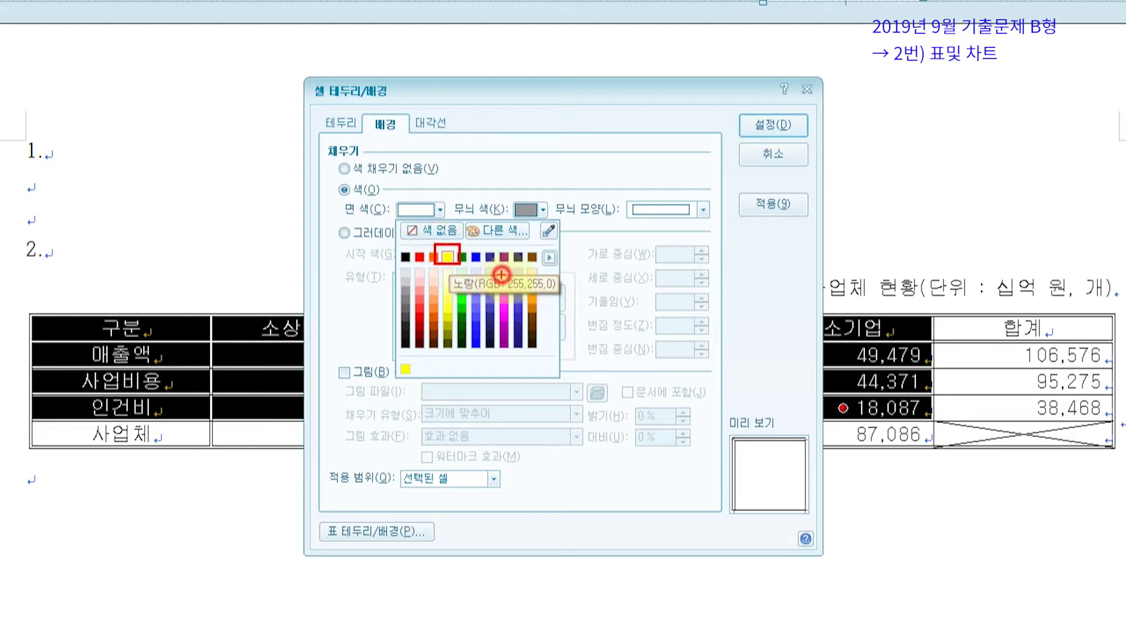
{"action": "left_click_drag", "start_coordinate": [501, 274], "coordinate": [570, 295]}
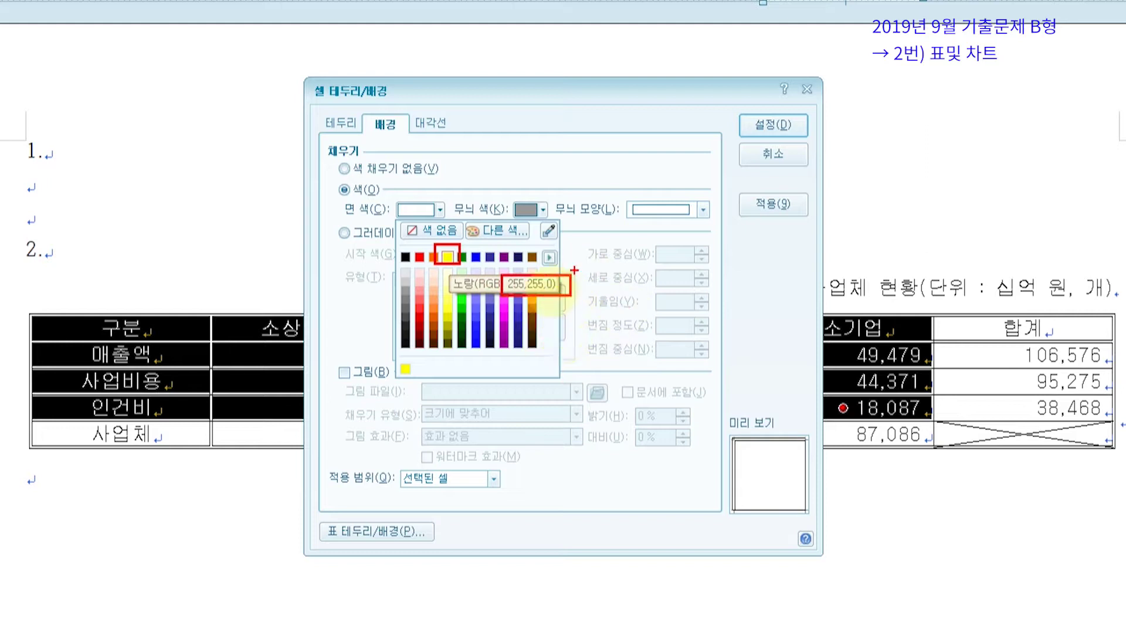
{"action": "key", "text": "Escape"}
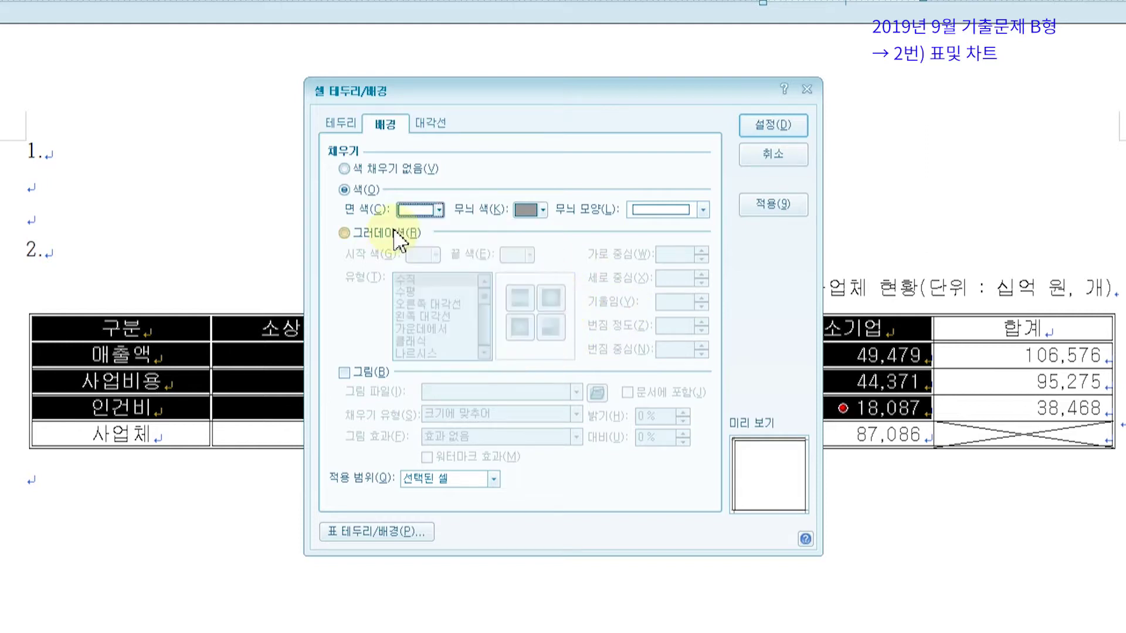
{"action": "left_click", "coordinate": [425, 211]}
{"action": "left_click", "coordinate": [448, 258]}
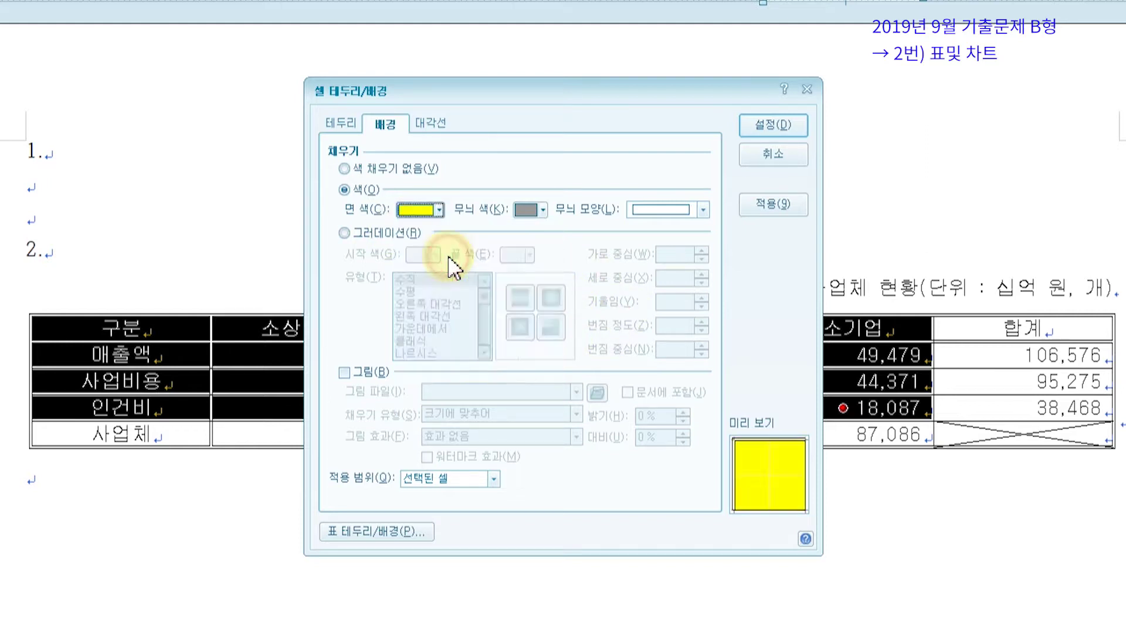
{"action": "left_click", "coordinate": [771, 125]}
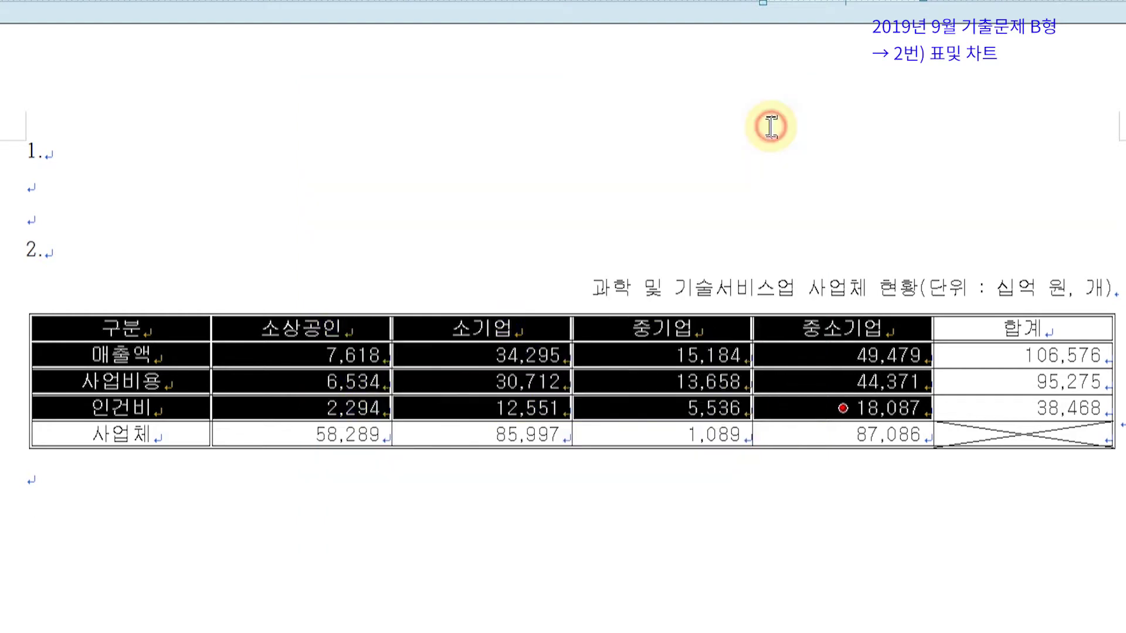
{"action": "key", "text": "Escape"}
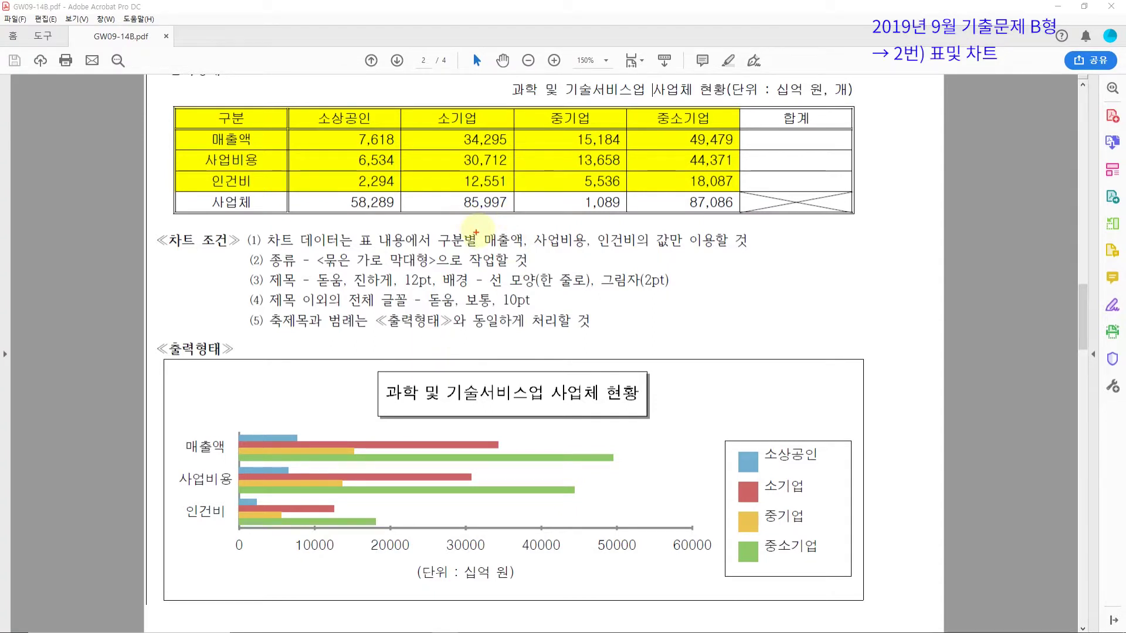
Examine the exam PDF's chart conditions and sample chart against its table to identify the rows and columns used as chart data.
{"action": "left_click_drag", "start_coordinate": [478, 229], "coordinate": [635, 248]}
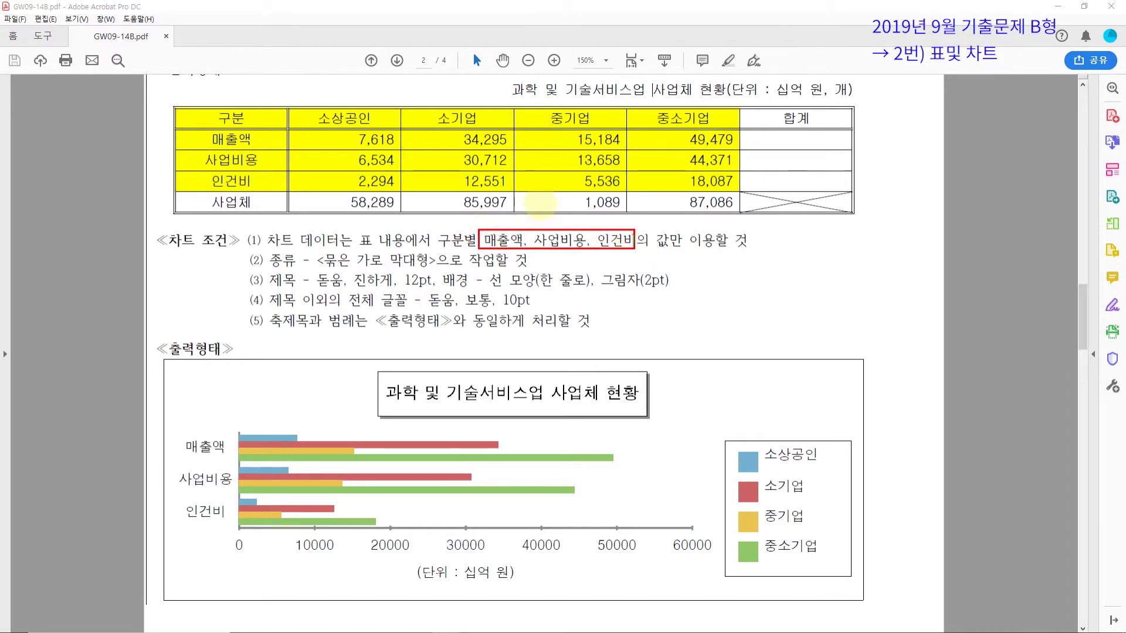
{"action": "mouse_move", "coordinate": [192, 130]}
{"action": "left_mouse_down"}
{"action": "mouse_move", "coordinate": [259, 173]}
{"action": "mouse_move", "coordinate": [260, 190]}
{"action": "left_mouse_up"}
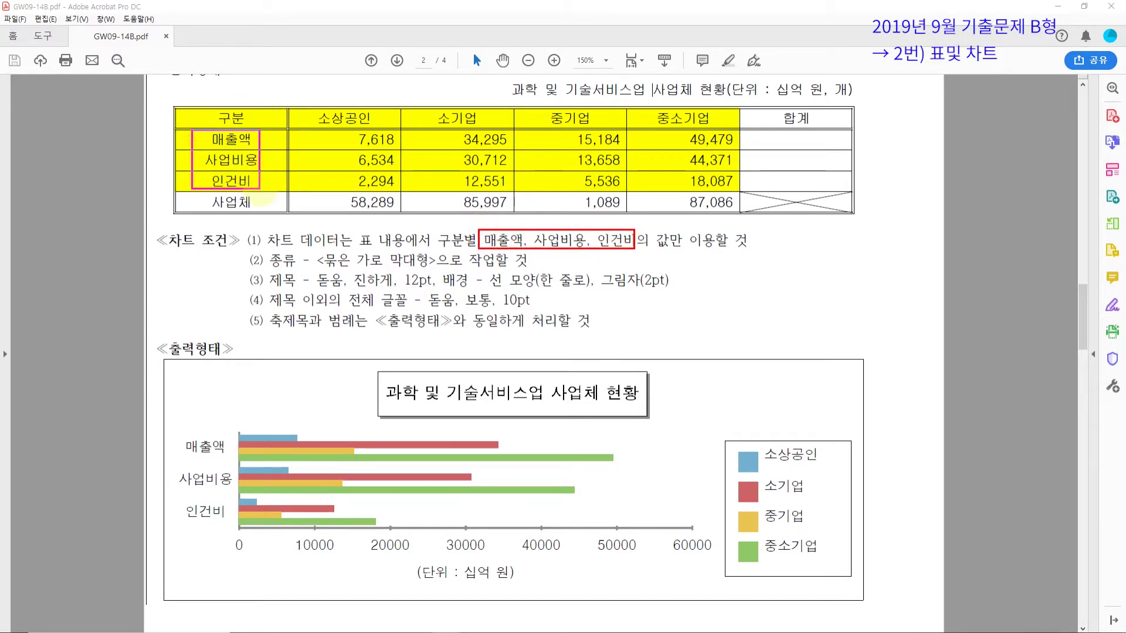
{"action": "mouse_move", "coordinate": [789, 441]}
{"action": "left_mouse_down"}
{"action": "mouse_move", "coordinate": [750, 516]}
{"action": "mouse_move", "coordinate": [829, 562]}
{"action": "mouse_move", "coordinate": [837, 461]}
{"action": "mouse_move", "coordinate": [797, 434]}
{"action": "left_mouse_up"}
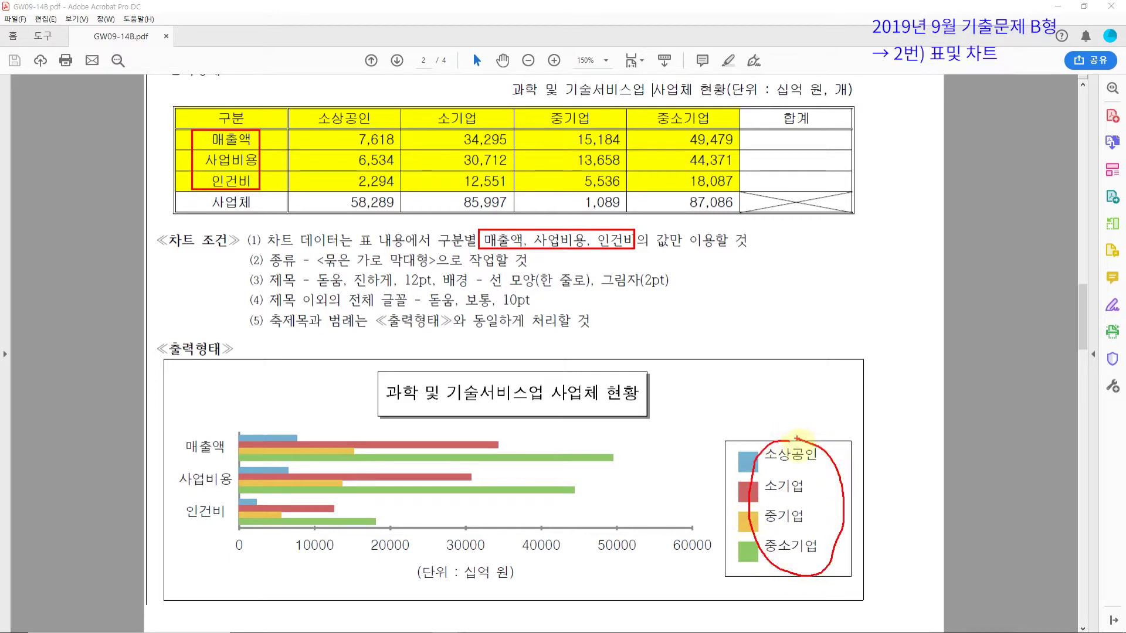
{"action": "left_click_drag", "start_coordinate": [292, 107], "coordinate": [718, 127]}
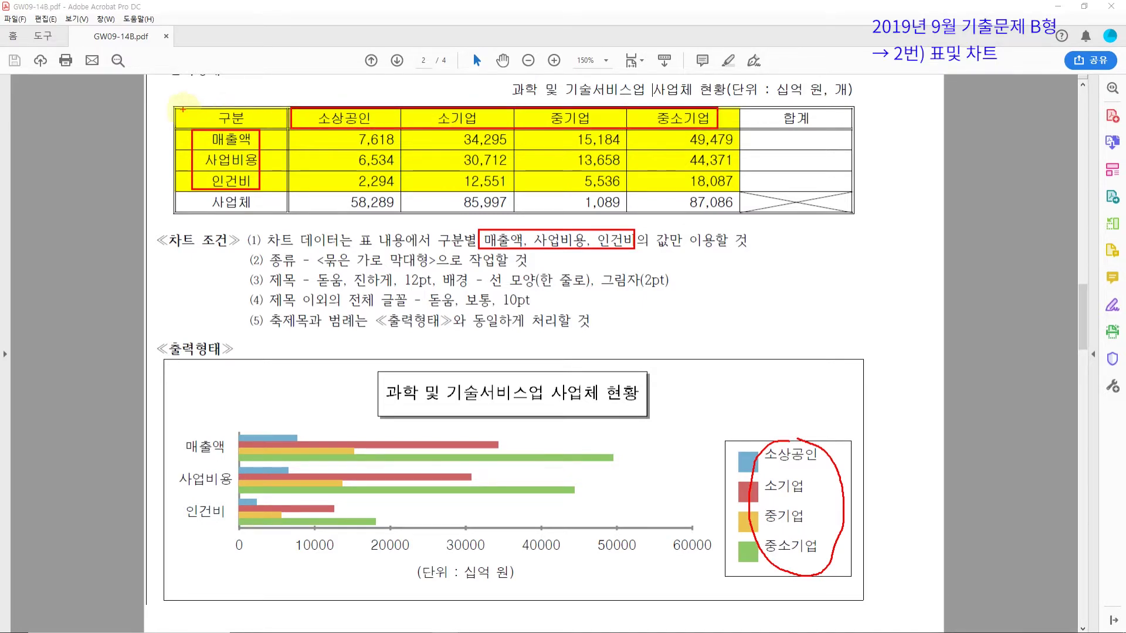
{"action": "mouse_move", "coordinate": [183, 110]}
{"action": "left_mouse_down"}
{"action": "mouse_move", "coordinate": [269, 146]}
{"action": "mouse_move", "coordinate": [740, 192]}
{"action": "left_mouse_up"}
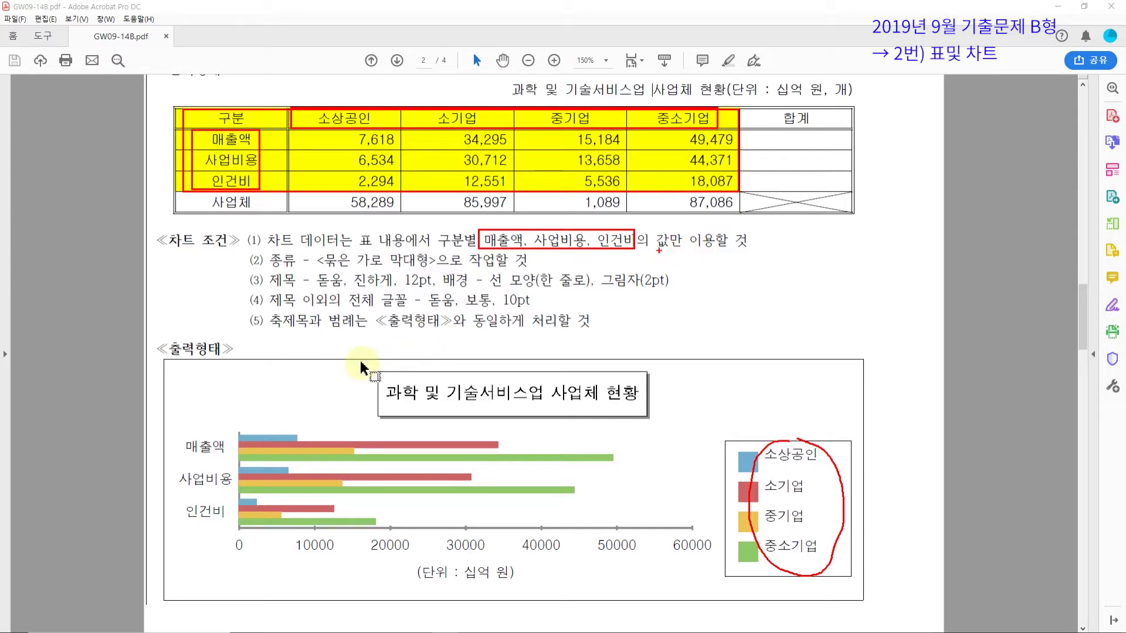
{"action": "key", "text": "Escape"}
{"action": "scroll", "coordinate": [294, 355], "scroll_direction": "up", "scroll_amount": 1}
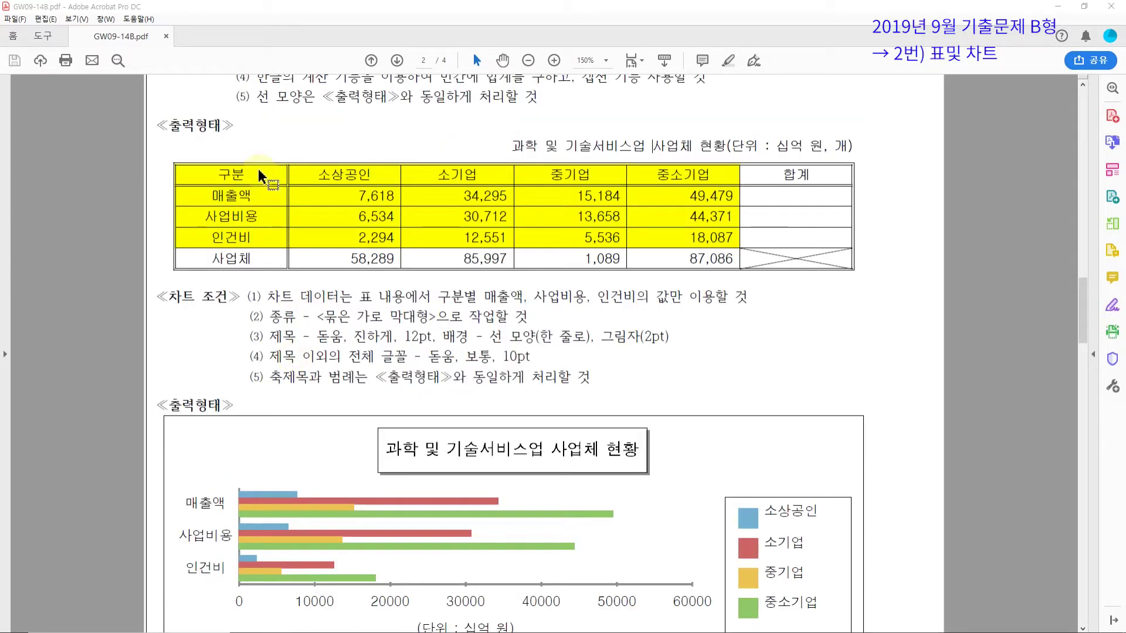
Switch back to Hangul and create a chart from the yellow cells, 구분 through 중소기업 and down to 인건비.
{"action": "key", "text": "alt+Tab"}
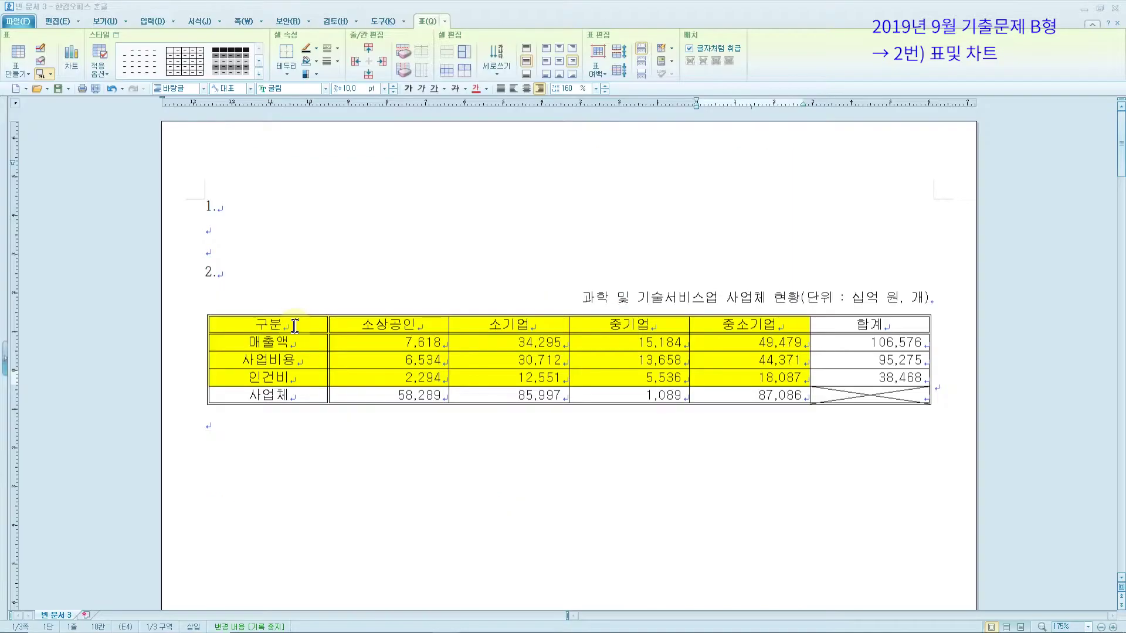
{"action": "left_click_drag", "start_coordinate": [296, 319], "coordinate": [749, 378]}
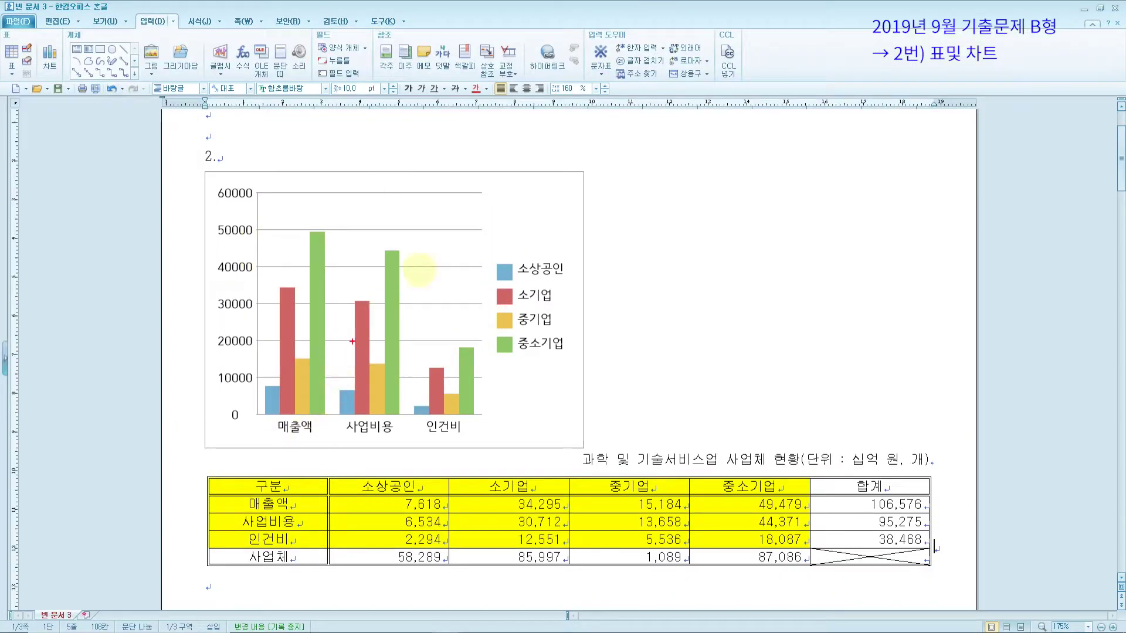
{"action": "left_click_drag", "start_coordinate": [425, 206], "coordinate": [279, 326]}
{"action": "mouse_move", "coordinate": [280, 368]}
{"action": "left_mouse_down"}
{"action": "mouse_move", "coordinate": [467, 374]}
{"action": "mouse_move", "coordinate": [460, 191]}
{"action": "mouse_move", "coordinate": [397, 200]}
{"action": "left_mouse_up"}
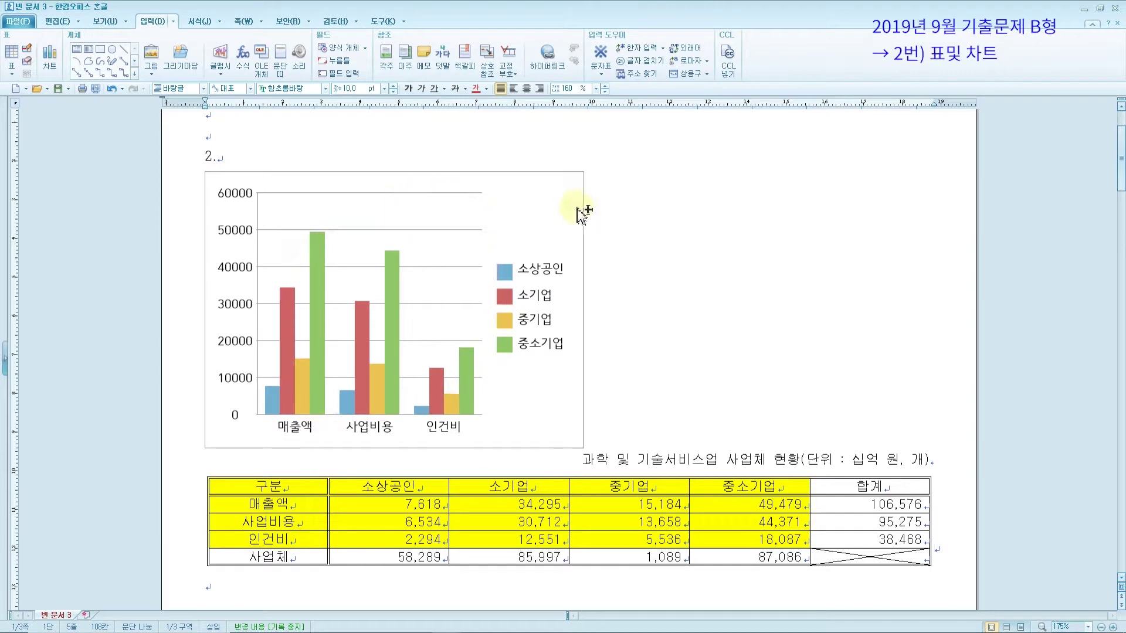
{"action": "key", "text": "Escape"}
{"action": "mouse_move", "coordinate": [538, 204]}
{"action": "left_mouse_down"}
{"action": "mouse_move", "coordinate": [519, 234]}
{"action": "mouse_move", "coordinate": [543, 193]}
{"action": "left_mouse_up"}
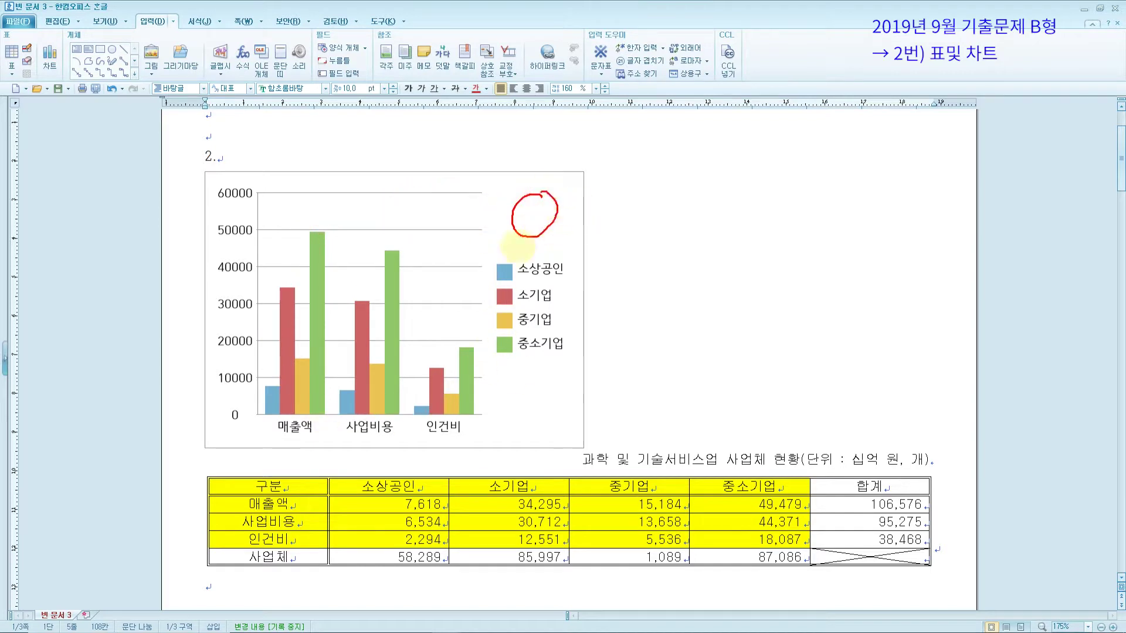
{"action": "left_click_drag", "start_coordinate": [524, 369], "coordinate": [551, 373]}
{"action": "key", "text": "Escape"}
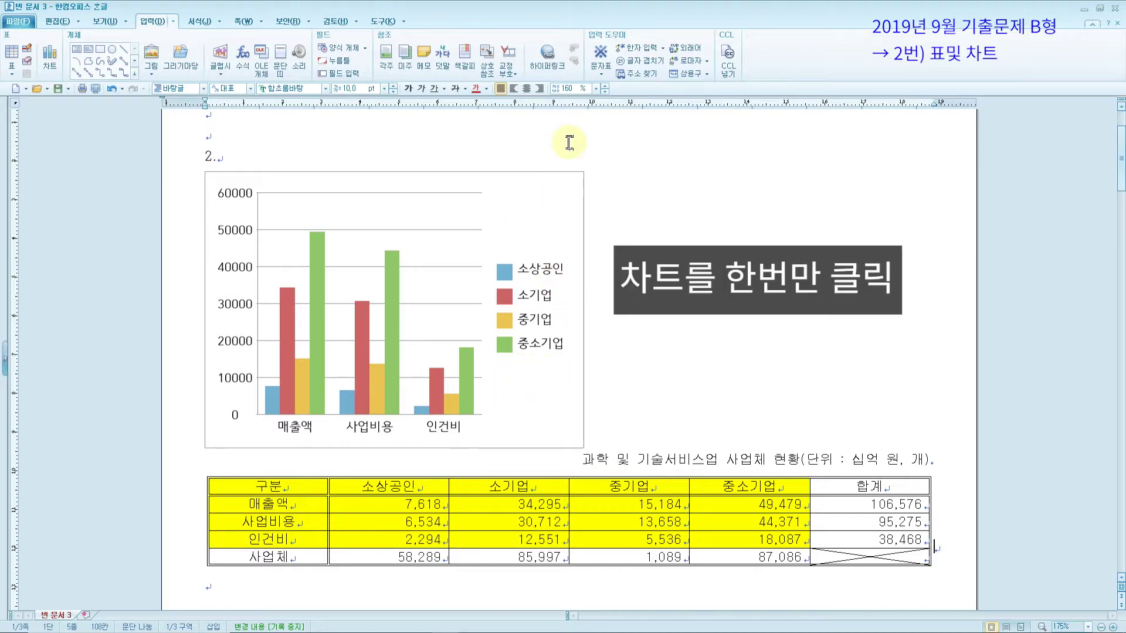
Set the chart to be treated as a character (글자처럼 취급) and place it on the line below the table.
{"action": "left_click", "coordinate": [526, 205]}
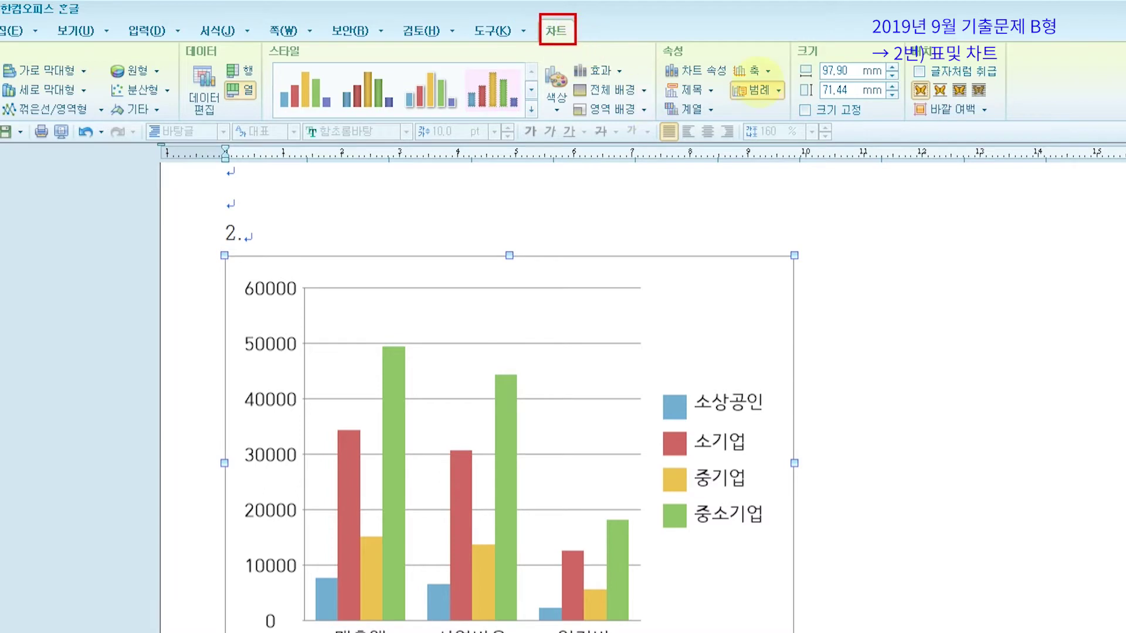
{"action": "left_click_drag", "start_coordinate": [906, 56], "coordinate": [1005, 86]}
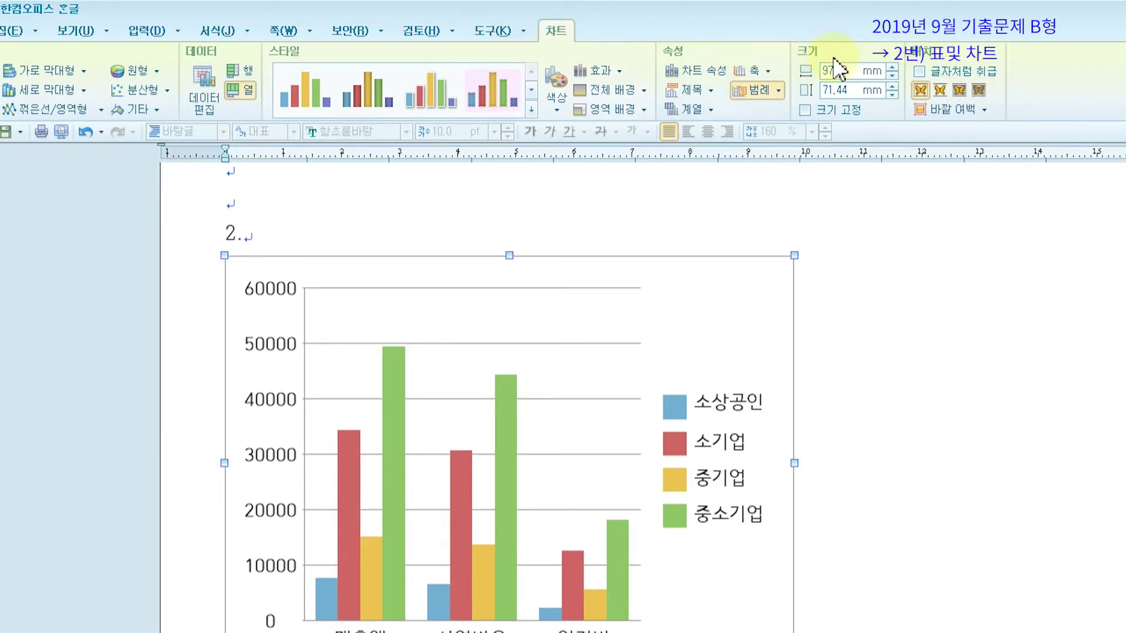
{"action": "left_click", "coordinate": [919, 71]}
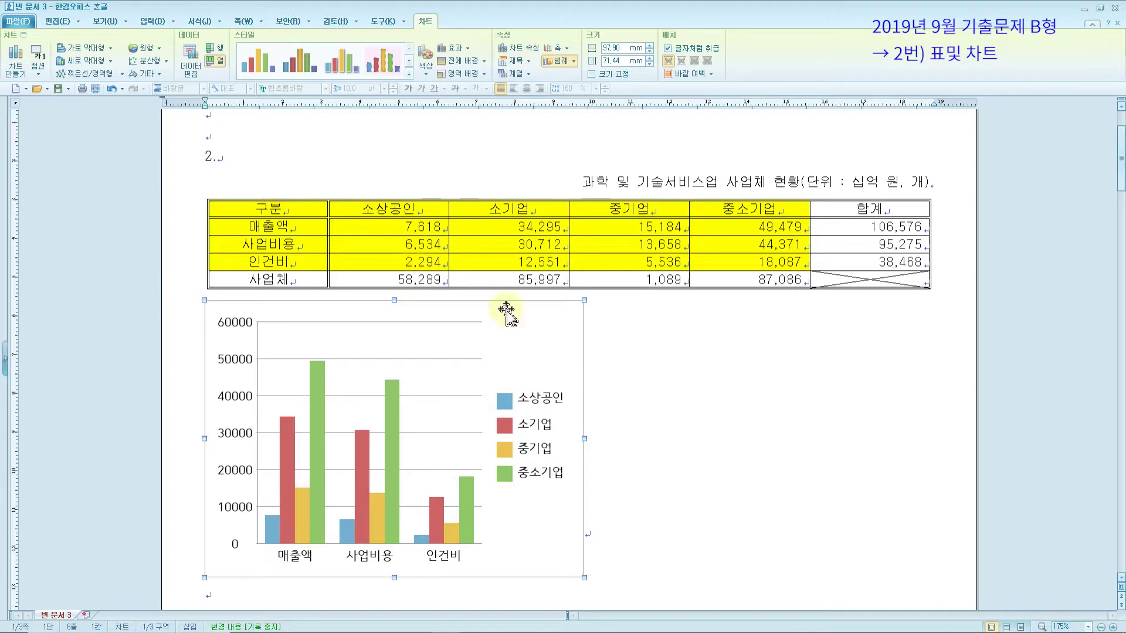
{"action": "left_click", "coordinate": [550, 361]}
{"action": "mouse_move", "coordinate": [540, 329]}
{"action": "left_mouse_down"}
{"action": "mouse_move", "coordinate": [519, 359]}
{"action": "mouse_move", "coordinate": [556, 331]}
{"action": "mouse_move", "coordinate": [531, 320]}
{"action": "left_mouse_up"}
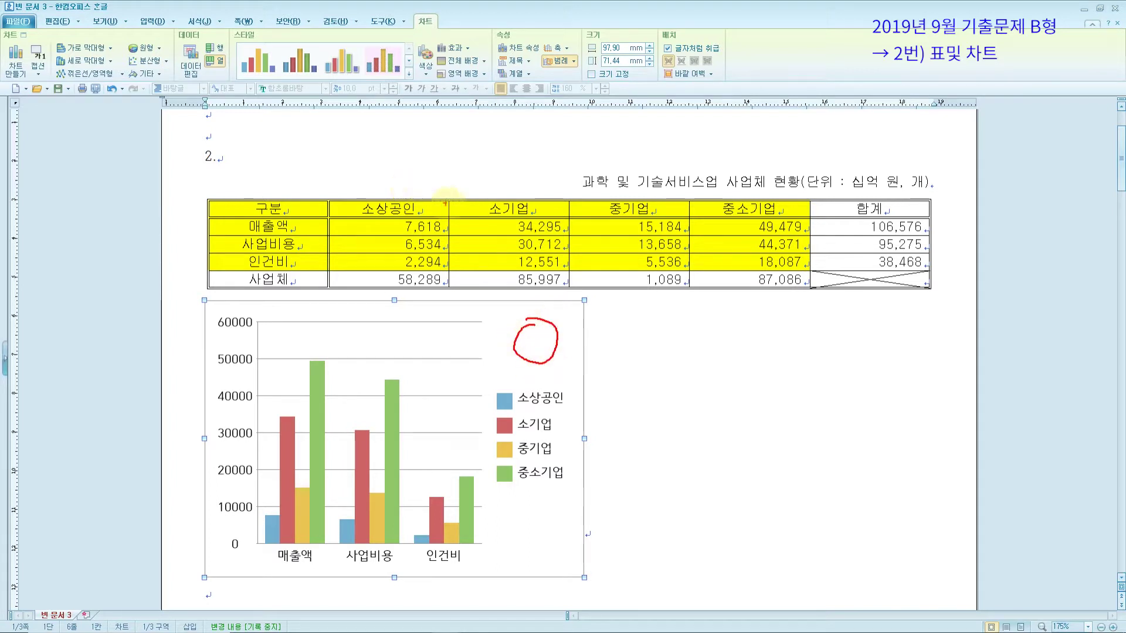
{"action": "left_click_drag", "start_coordinate": [460, 167], "coordinate": [541, 358]}
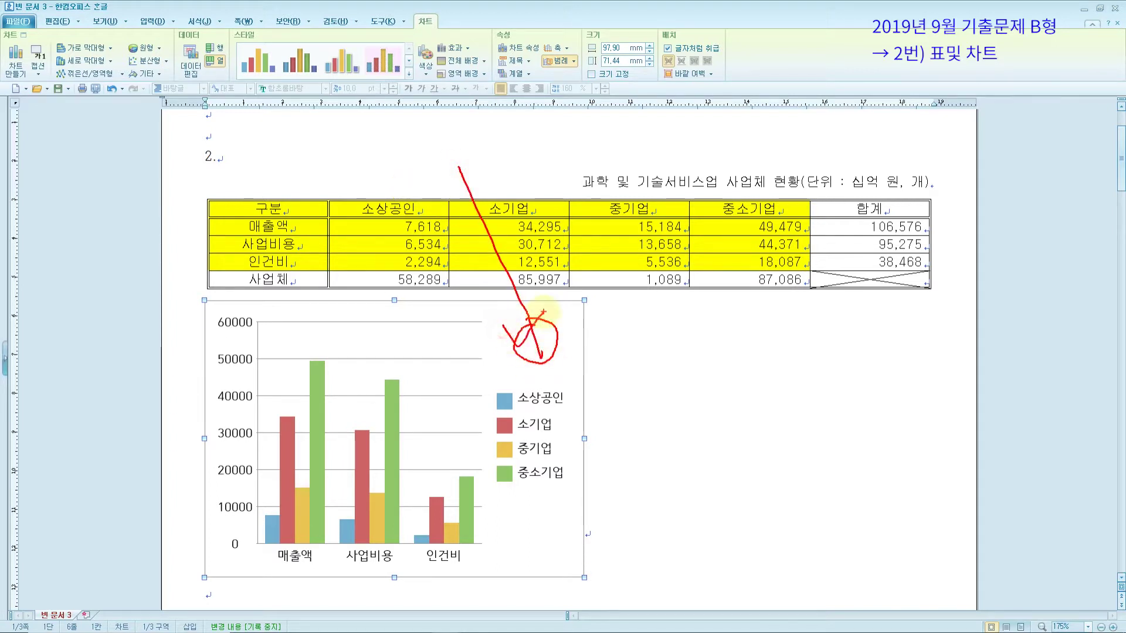
{"action": "key", "text": "Escape"}
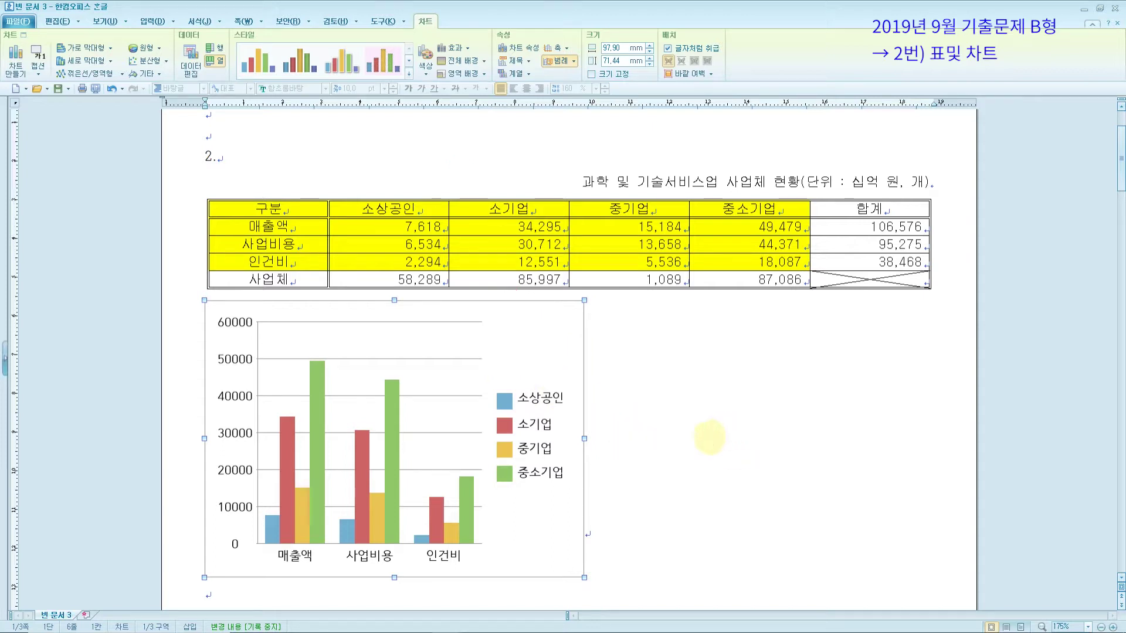
Widen the chart to match the table's width, about 187 mm.
{"action": "key", "text": "ctrl+2"}
{"action": "mouse_move", "coordinate": [600, 436]}
{"action": "left_mouse_down"}
{"action": "mouse_move", "coordinate": [586, 424]}
{"action": "mouse_move", "coordinate": [569, 443]}
{"action": "mouse_move", "coordinate": [599, 432]}
{"action": "left_mouse_up"}
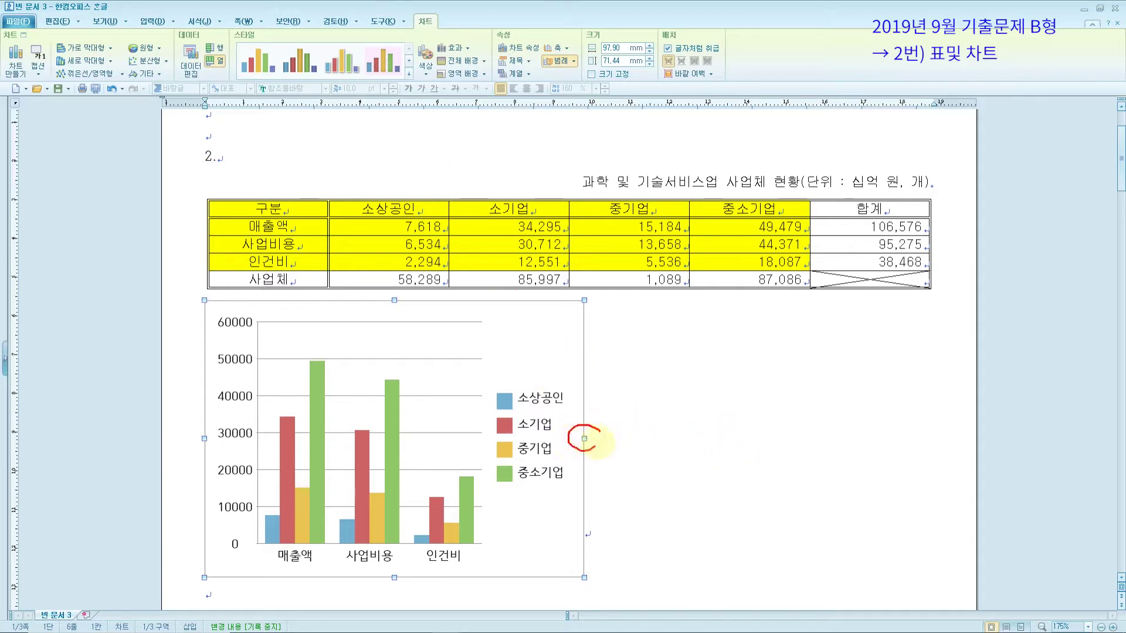
{"action": "key", "text": "Escape"}
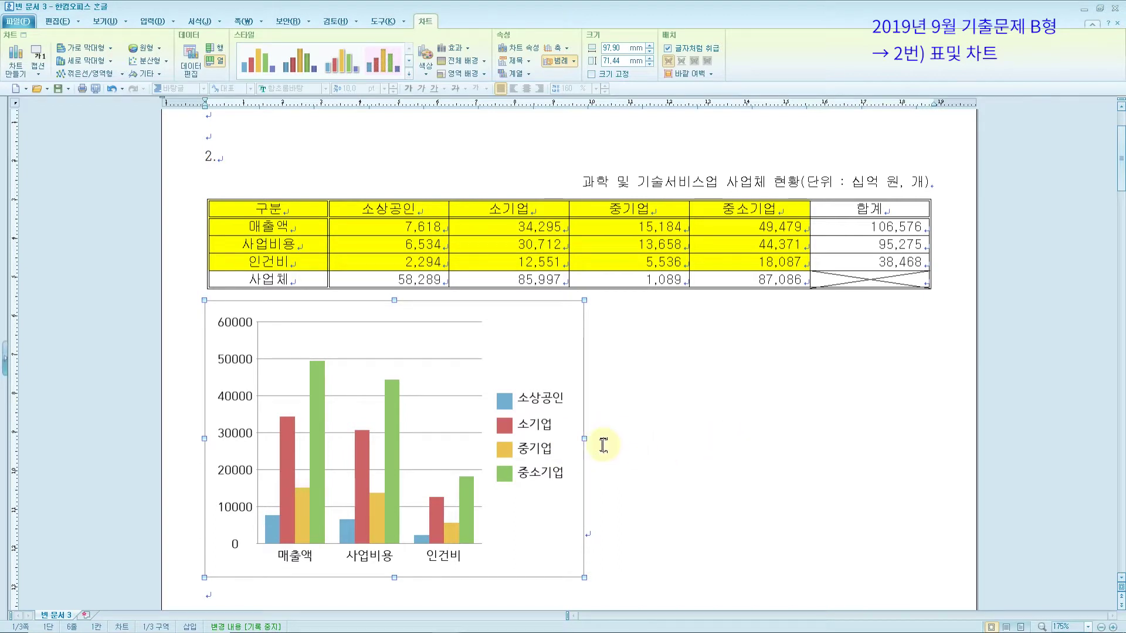
{"action": "left_click_drag", "start_coordinate": [593, 437], "coordinate": [930, 421]}
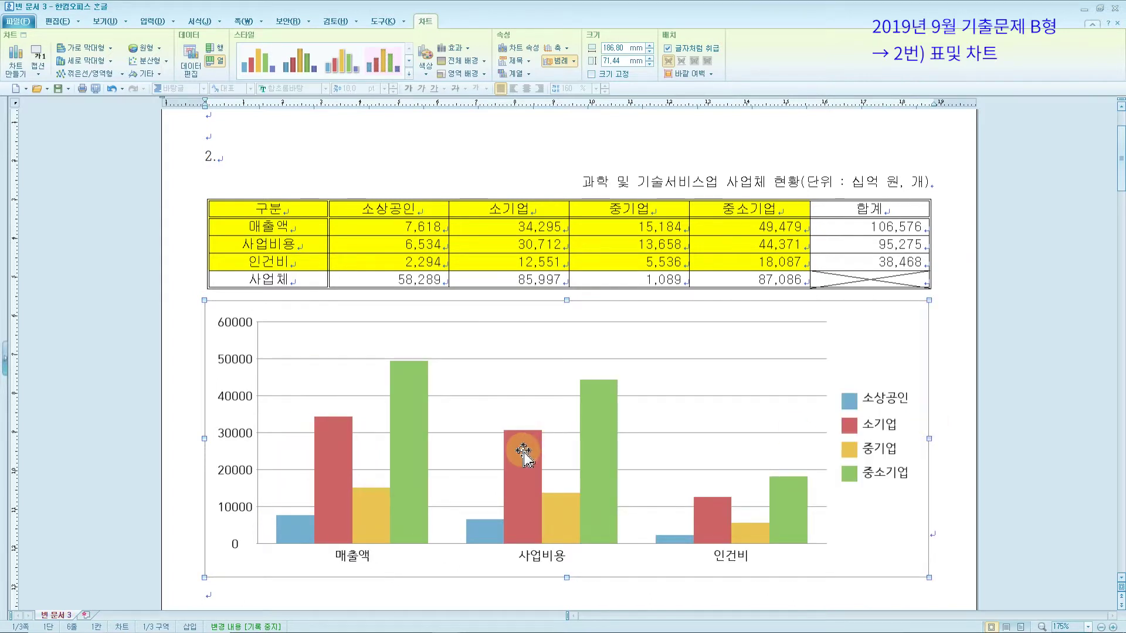
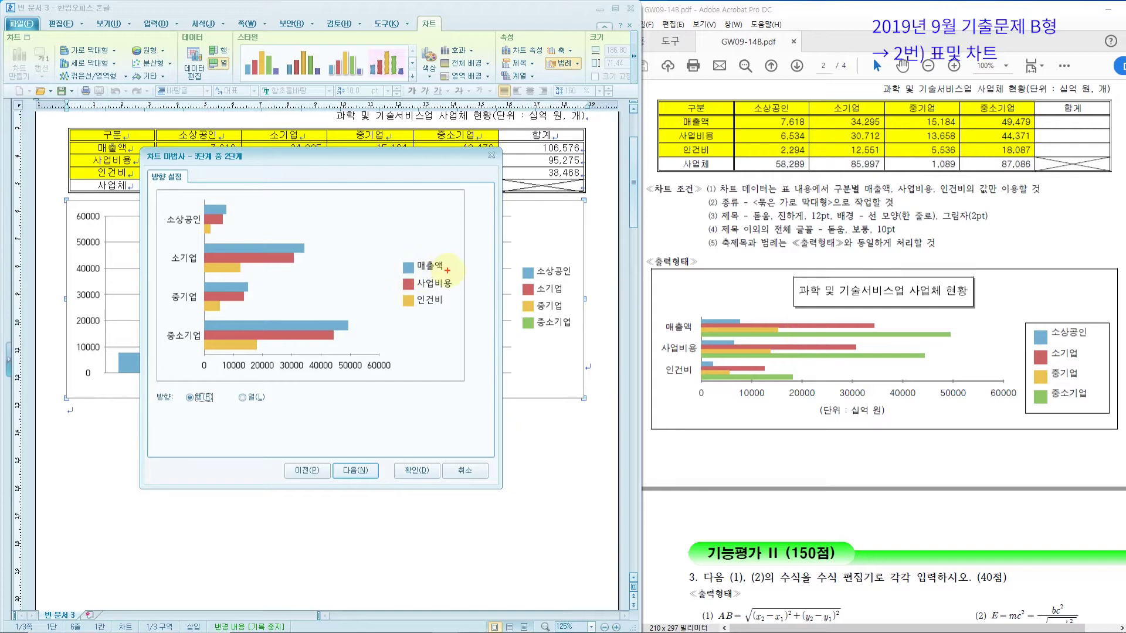
Set the chart's data direction to columns (열) and continue to the final stage of the chart wizard.
{"action": "mouse_move", "coordinate": [452, 258]}
{"action": "left_mouse_down"}
{"action": "mouse_move", "coordinate": [423, 253]}
{"action": "mouse_move", "coordinate": [379, 306]}
{"action": "left_mouse_up"}
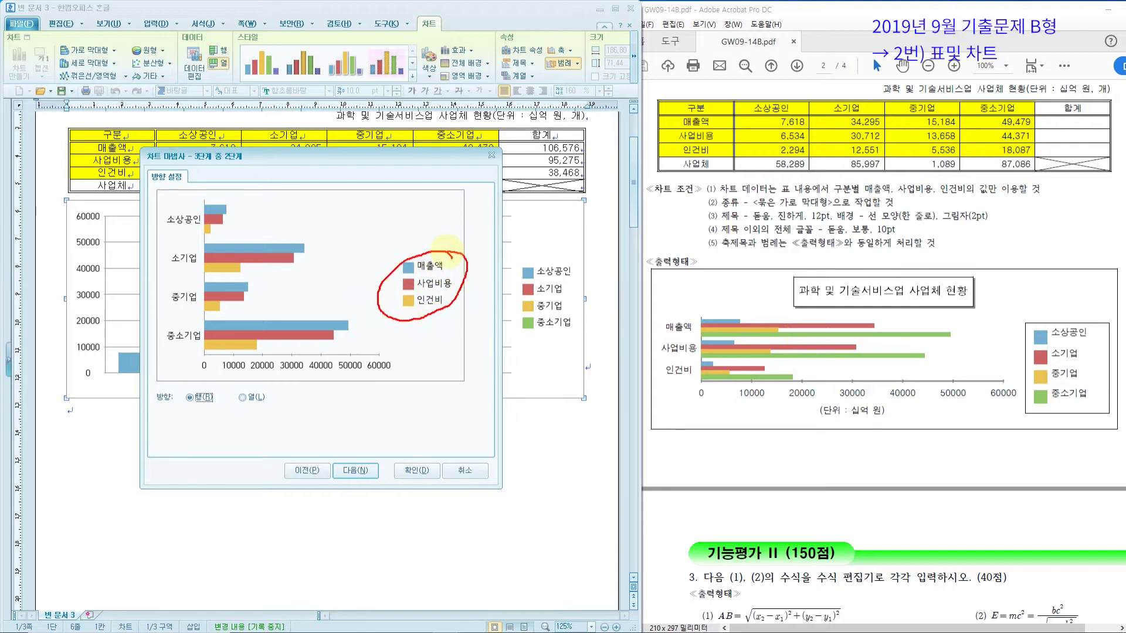
{"action": "mouse_move", "coordinate": [1087, 314]}
{"action": "left_mouse_down"}
{"action": "mouse_move", "coordinate": [1071, 307]}
{"action": "mouse_move", "coordinate": [1029, 385]}
{"action": "mouse_move", "coordinate": [1104, 355]}
{"action": "left_mouse_up"}
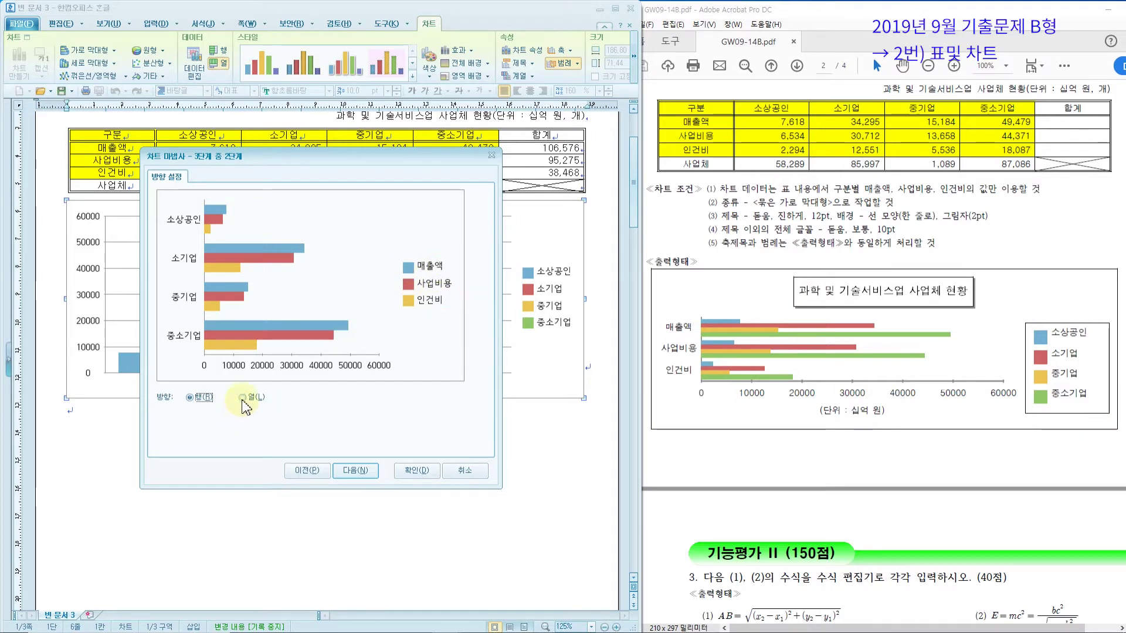
{"action": "left_click_drag", "start_coordinate": [233, 387], "coordinate": [275, 410]}
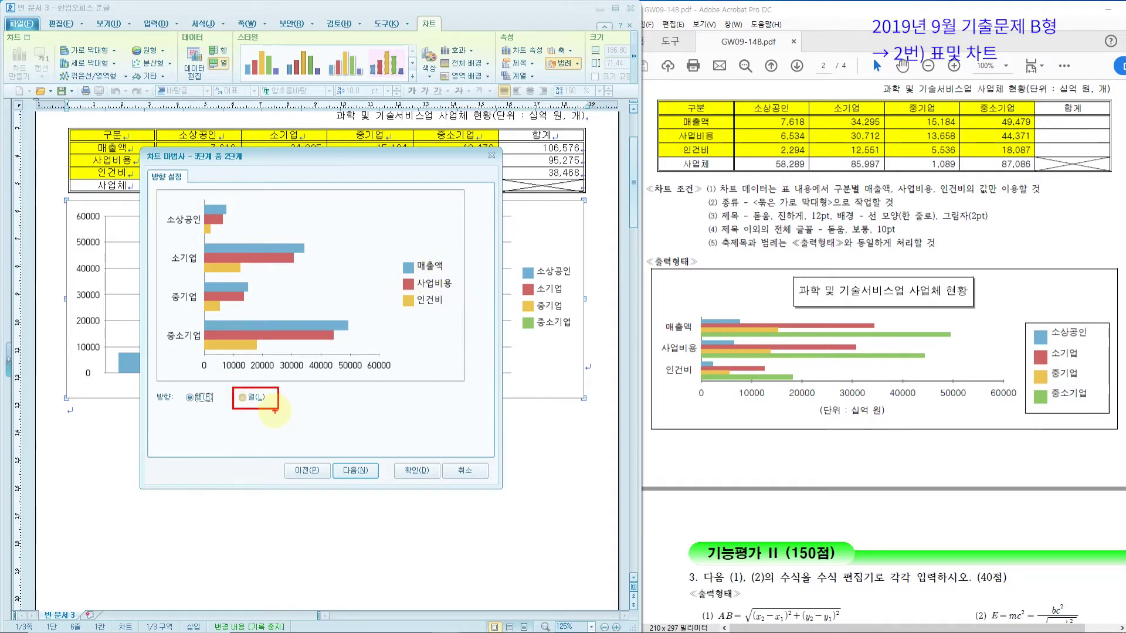
{"action": "left_click", "coordinate": [242, 398]}
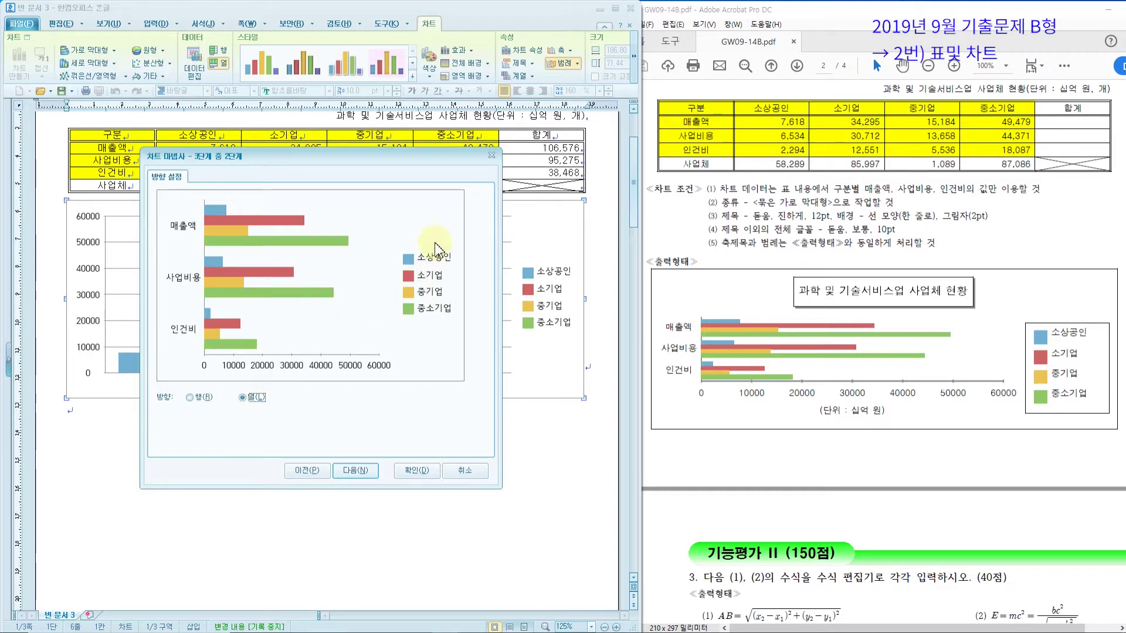
{"action": "mouse_move", "coordinate": [460, 236]}
{"action": "left_mouse_down"}
{"action": "mouse_move", "coordinate": [404, 322]}
{"action": "mouse_move", "coordinate": [461, 235]}
{"action": "left_mouse_up"}
{"action": "mouse_move", "coordinate": [1042, 312]}
{"action": "left_mouse_down"}
{"action": "mouse_move", "coordinate": [1108, 376]}
{"action": "mouse_move", "coordinate": [1032, 317]}
{"action": "left_mouse_up"}
{"action": "key", "text": "e"}
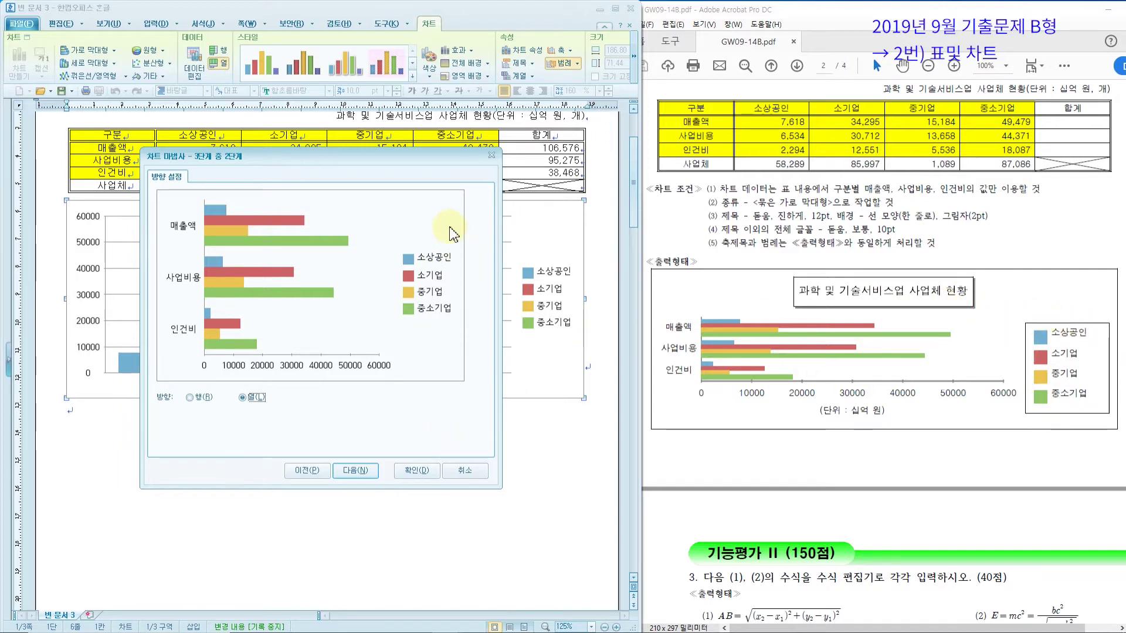
{"action": "left_click_drag", "start_coordinate": [332, 459], "coordinate": [384, 481]}
{"action": "key", "text": "Escape"}
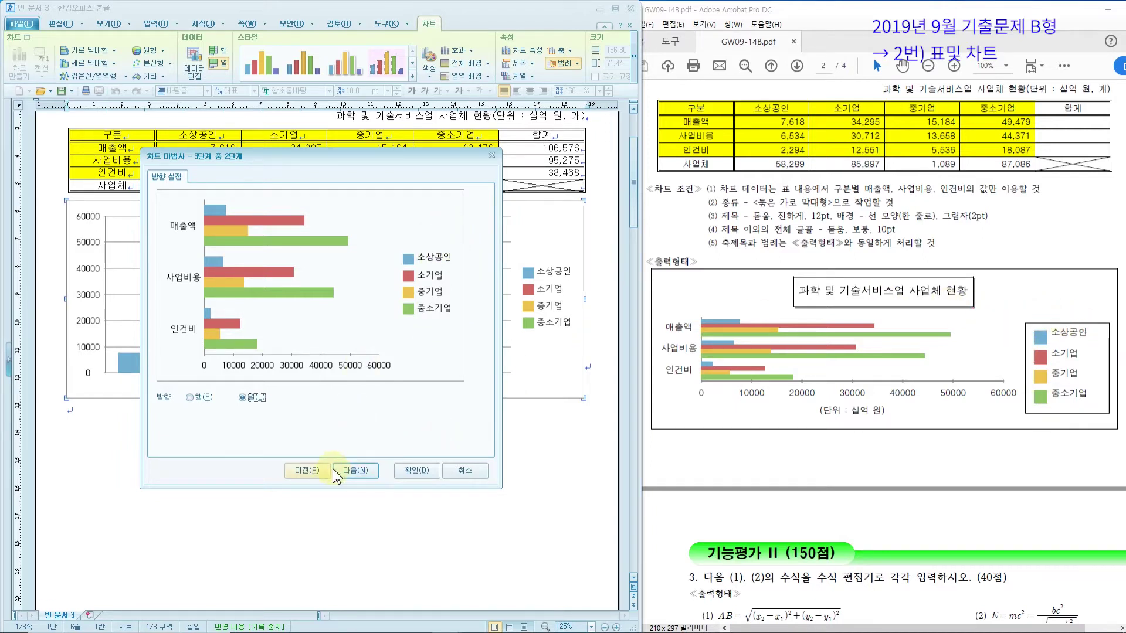
{"action": "left_click", "coordinate": [355, 471]}
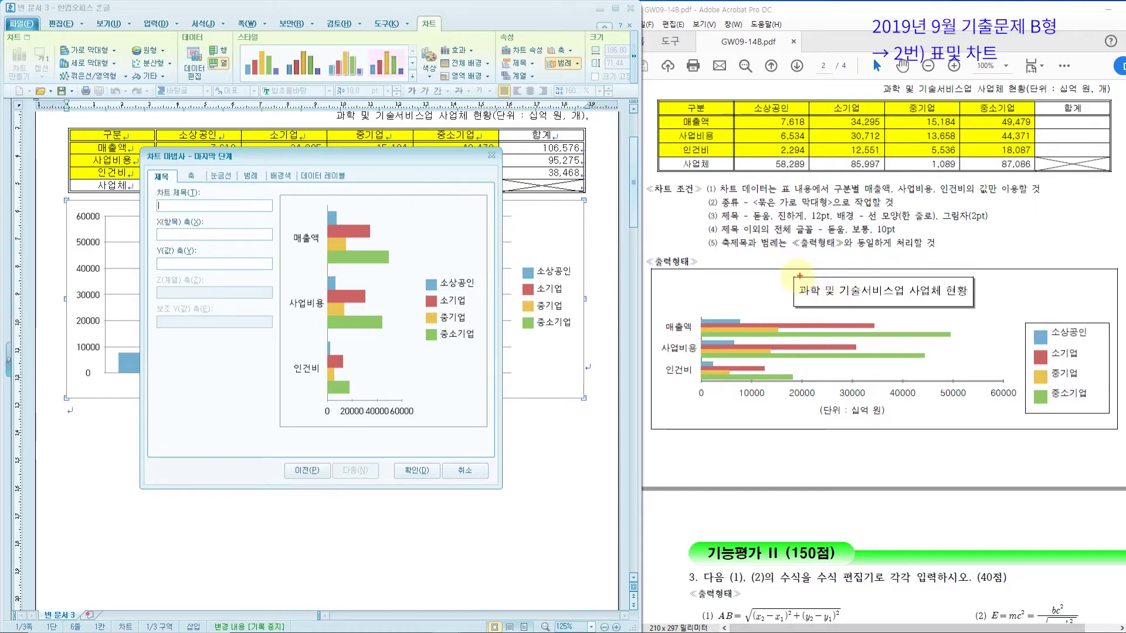
Examine the PDF's sample chart for its title, its bar direction and which axis carries the unit label.
{"action": "left_click_drag", "start_coordinate": [794, 277], "coordinate": [977, 306]}
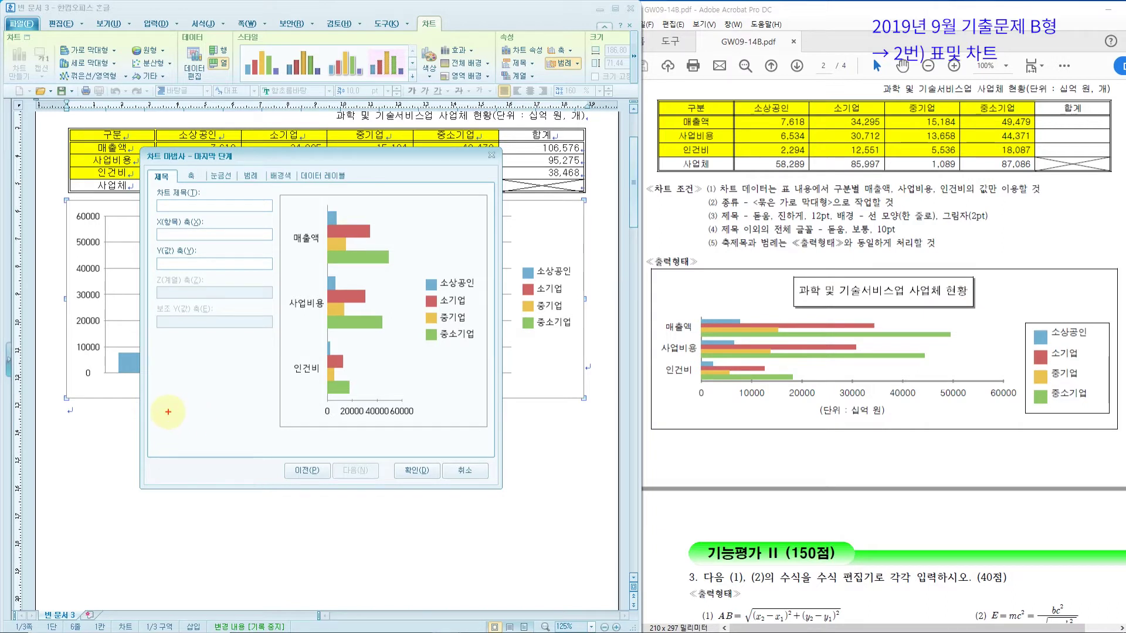
{"action": "left_click_drag", "start_coordinate": [169, 412], "coordinate": [317, 412]}
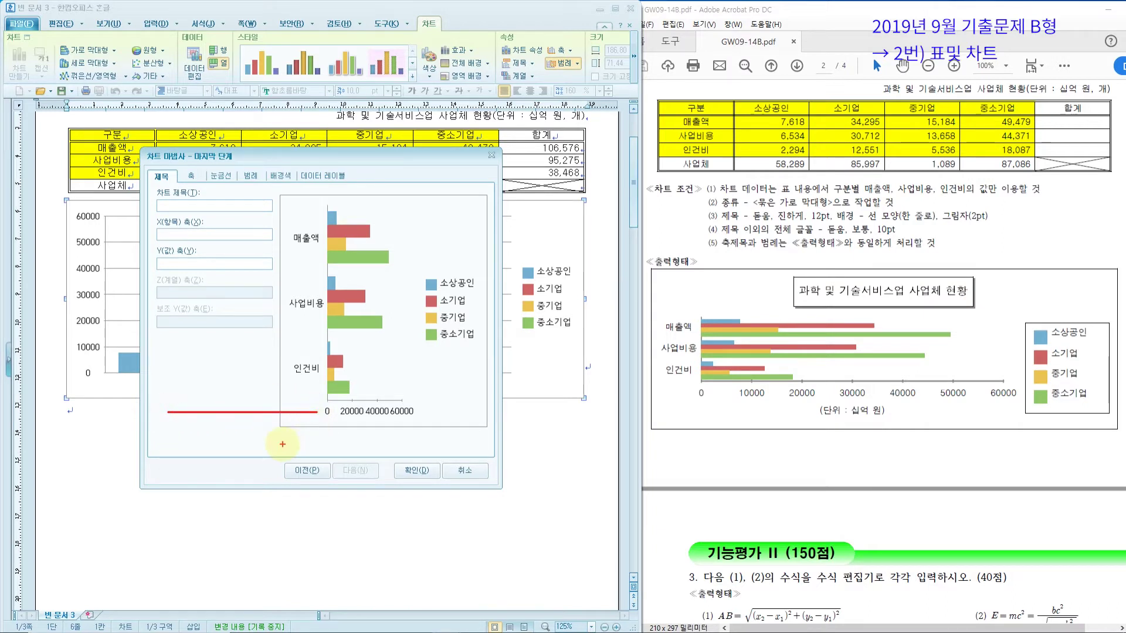
{"action": "left_click_drag", "start_coordinate": [200, 283], "coordinate": [200, 437]}
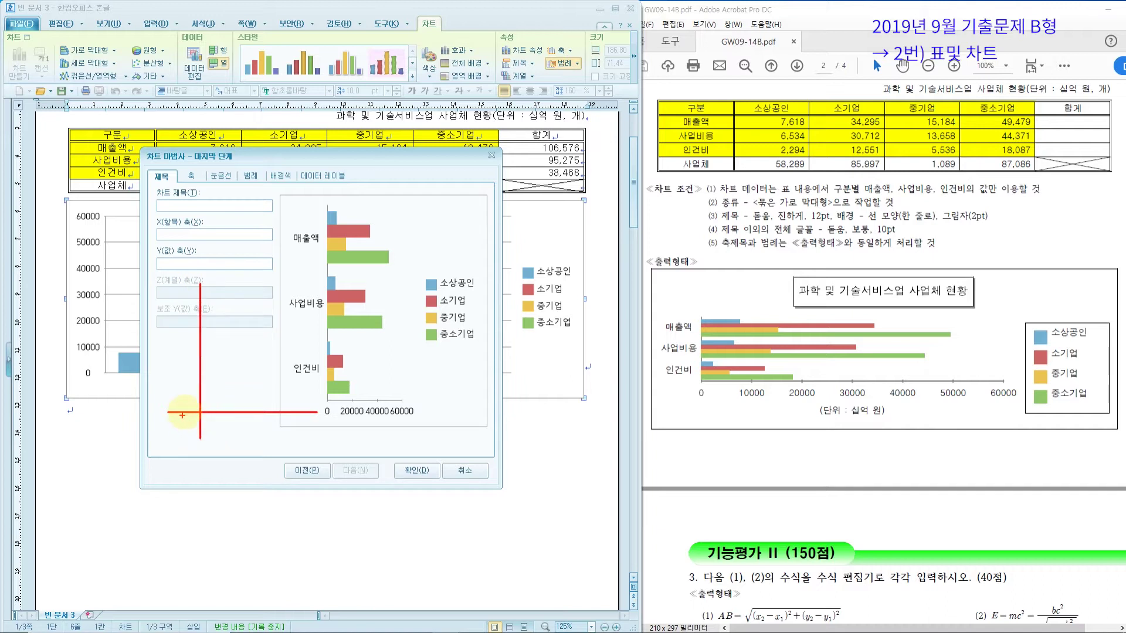
{"action": "mouse_move", "coordinate": [274, 433]}
{"action": "left_mouse_down"}
{"action": "mouse_move", "coordinate": [247, 427]}
{"action": "mouse_move", "coordinate": [232, 441]}
{"action": "left_mouse_up"}
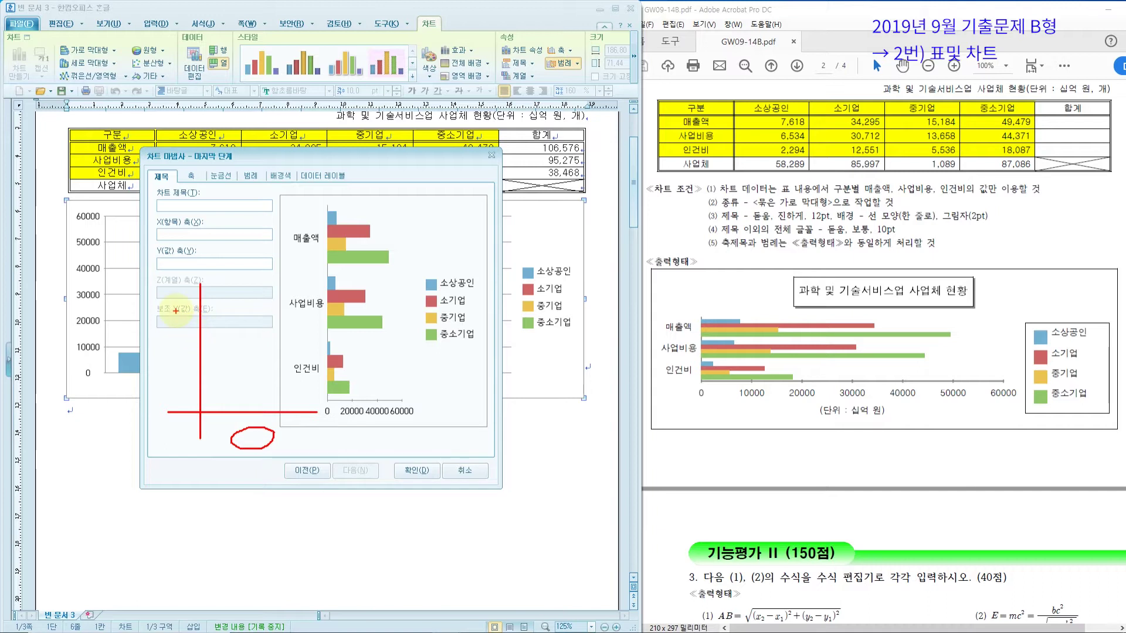
{"action": "left_click_drag", "start_coordinate": [175, 311], "coordinate": [157, 364]}
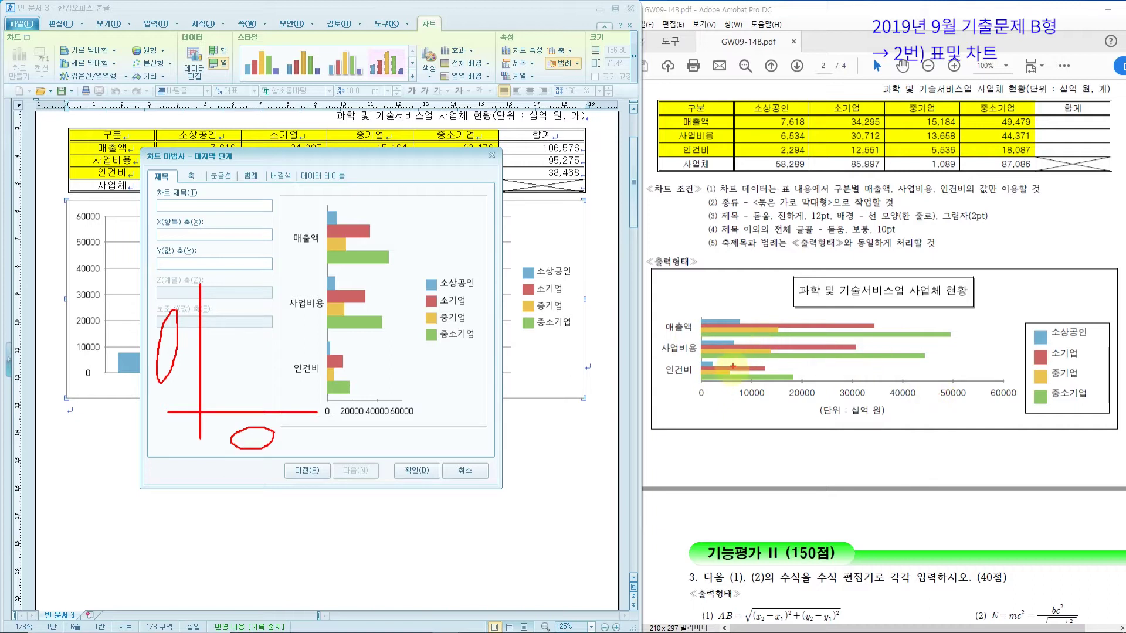
{"action": "mouse_move", "coordinate": [873, 404]}
{"action": "left_mouse_down"}
{"action": "mouse_move", "coordinate": [880, 392]}
{"action": "mouse_move", "coordinate": [813, 418]}
{"action": "mouse_move", "coordinate": [886, 427]}
{"action": "mouse_move", "coordinate": [875, 400]}
{"action": "left_mouse_up"}
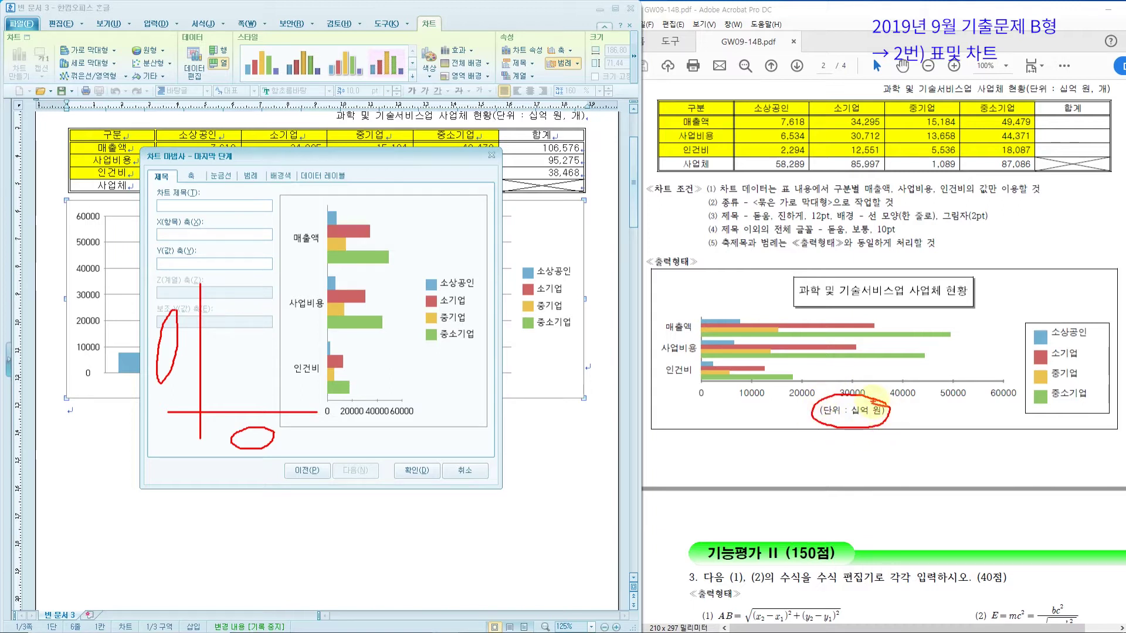
{"action": "key", "text": "e"}
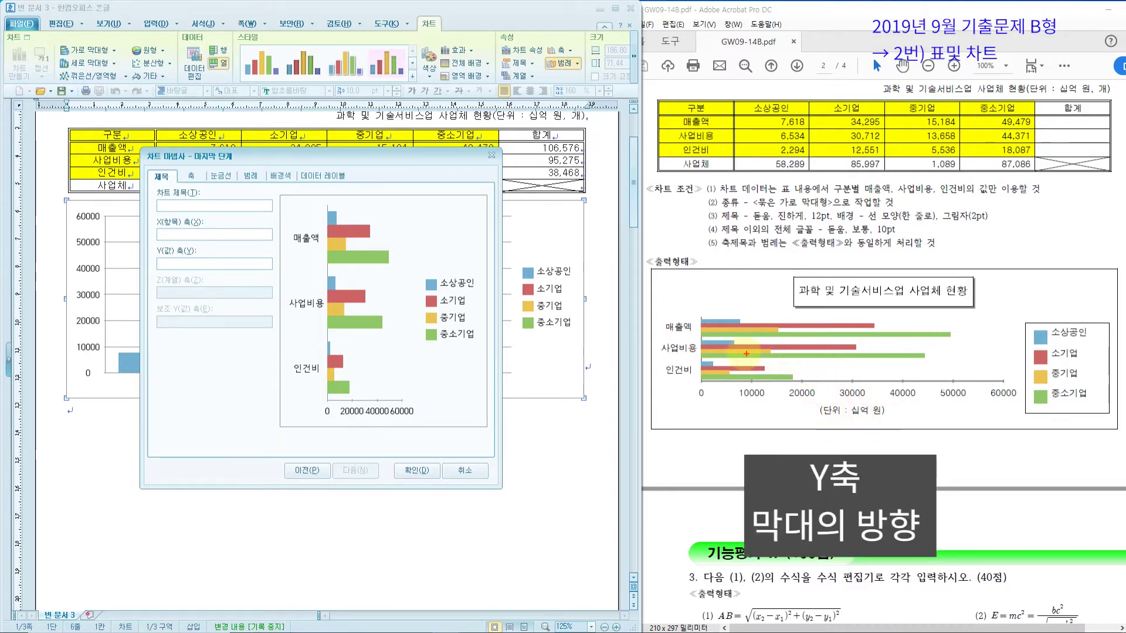
{"action": "mouse_move", "coordinate": [729, 358]}
{"action": "left_mouse_down"}
{"action": "mouse_move", "coordinate": [1000, 356]}
{"action": "mouse_move", "coordinate": [987, 365]}
{"action": "left_mouse_up"}
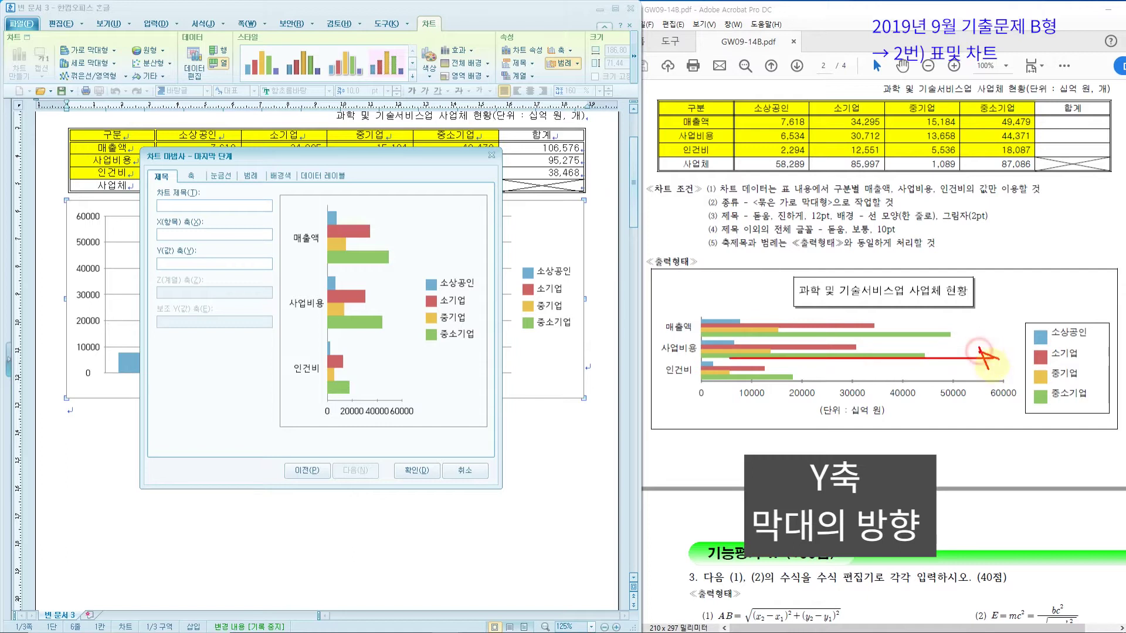
{"action": "left_click_drag", "start_coordinate": [731, 358], "coordinate": [1003, 355]}
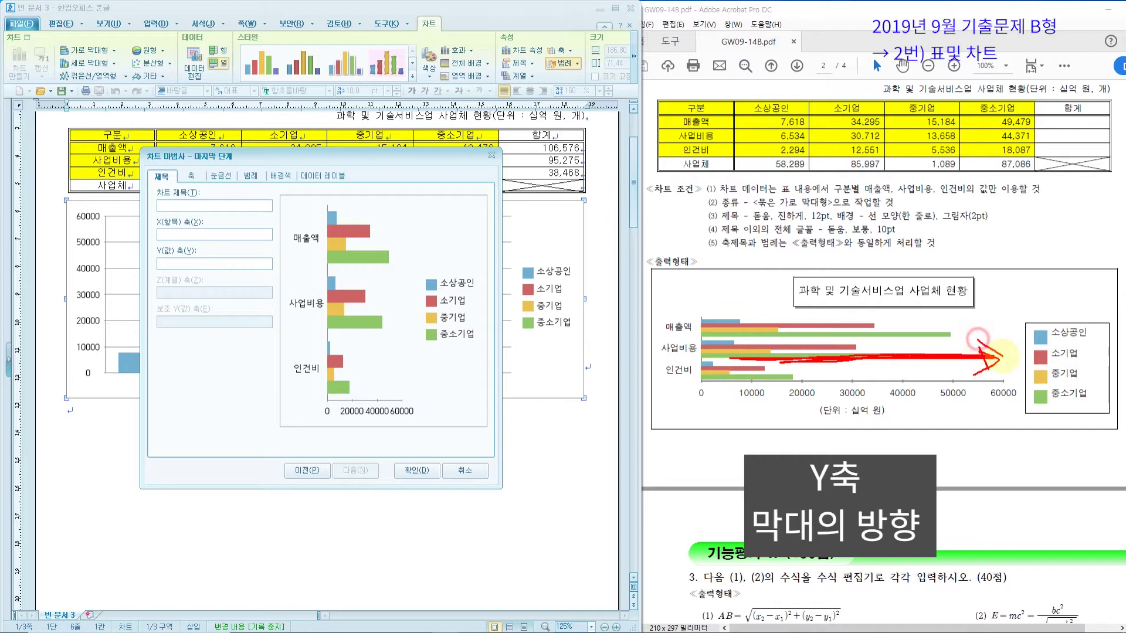
{"action": "mouse_move", "coordinate": [897, 412]}
{"action": "left_mouse_down"}
{"action": "mouse_move", "coordinate": [833, 402]}
{"action": "mouse_move", "coordinate": [808, 418]}
{"action": "mouse_move", "coordinate": [883, 422]}
{"action": "mouse_move", "coordinate": [903, 408]}
{"action": "left_mouse_up"}
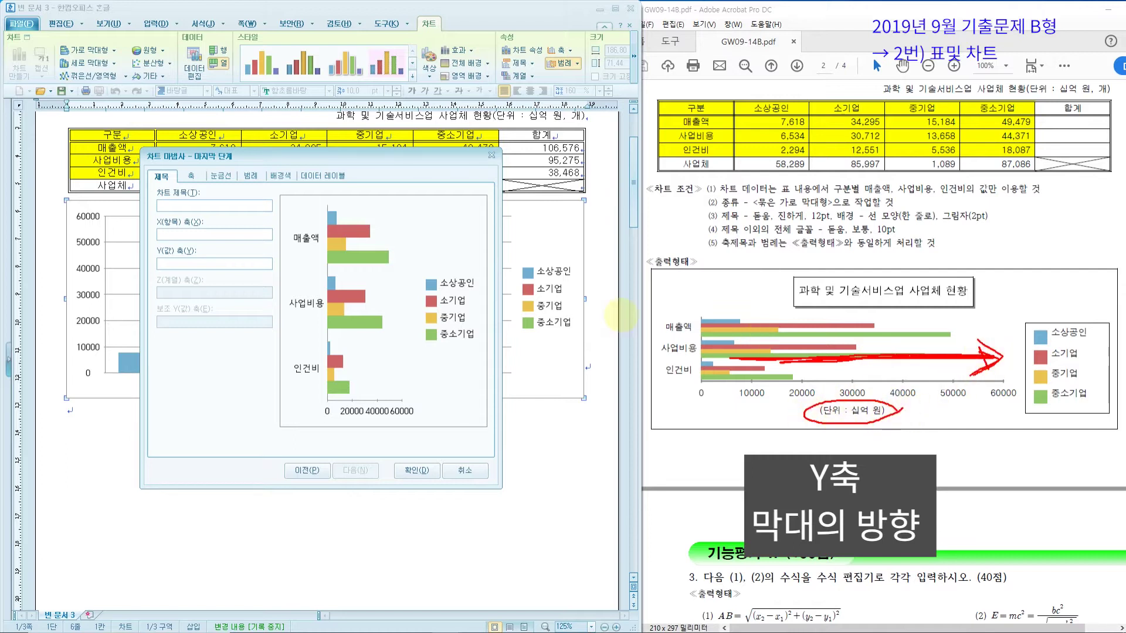
{"action": "mouse_move", "coordinate": [651, 333]}
{"action": "left_mouse_down"}
{"action": "mouse_move", "coordinate": [662, 367]}
{"action": "mouse_move", "coordinate": [649, 368]}
{"action": "left_mouse_up"}
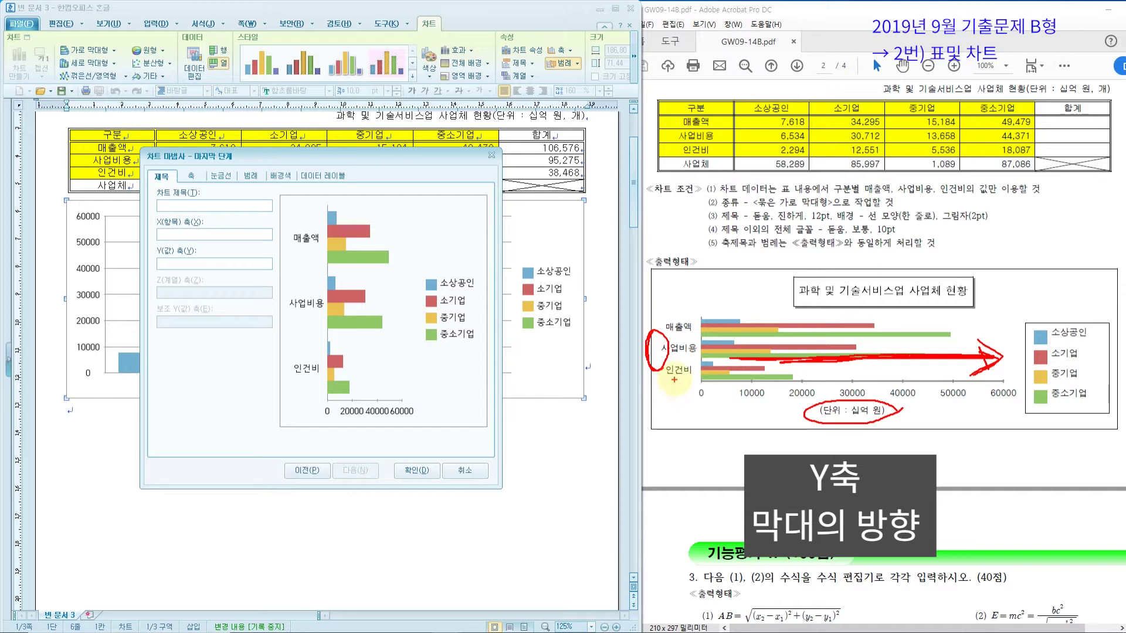
{"action": "key", "text": "Escape"}
Enter the chart title 과학 및 기술서비스업 사업체 현황 and the Y-axis title (단위 : 십억 원), and finish the chart wizard.
{"action": "left_click", "coordinate": [229, 207]}
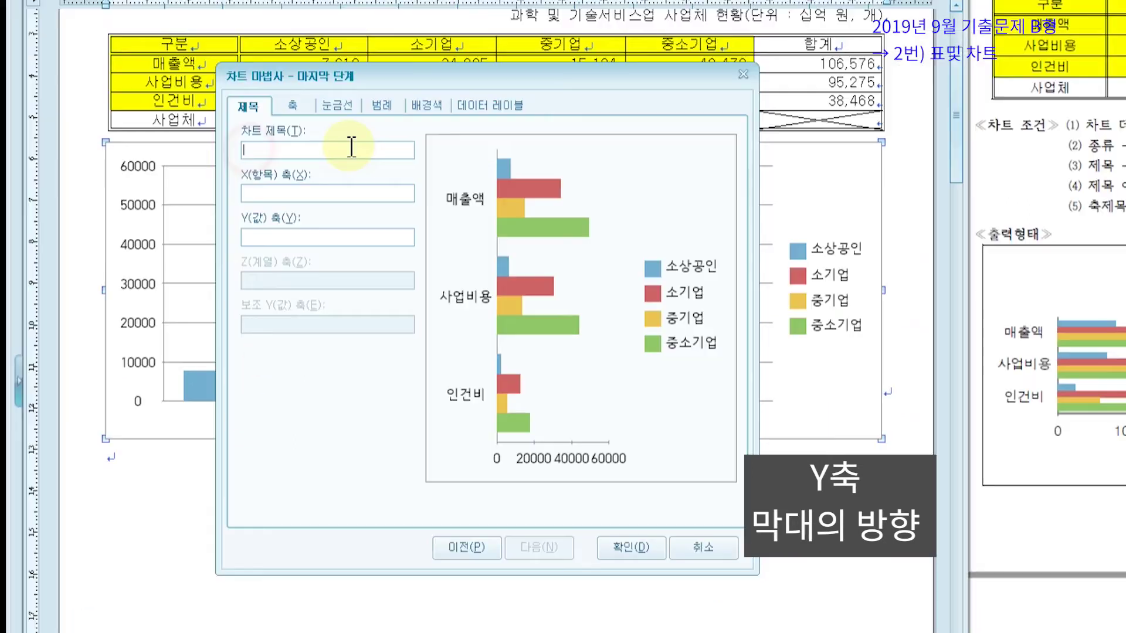
{"action": "type", "text": "과학 및 기술서비스업 사업체 현황"}
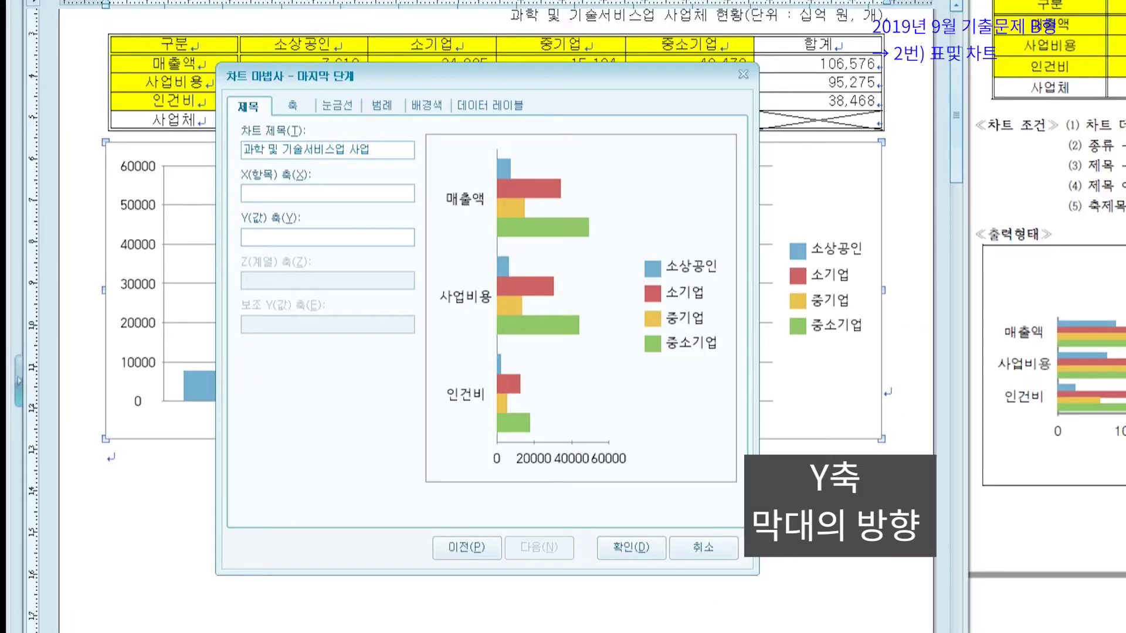
{"action": "left_click", "coordinate": [253, 234]}
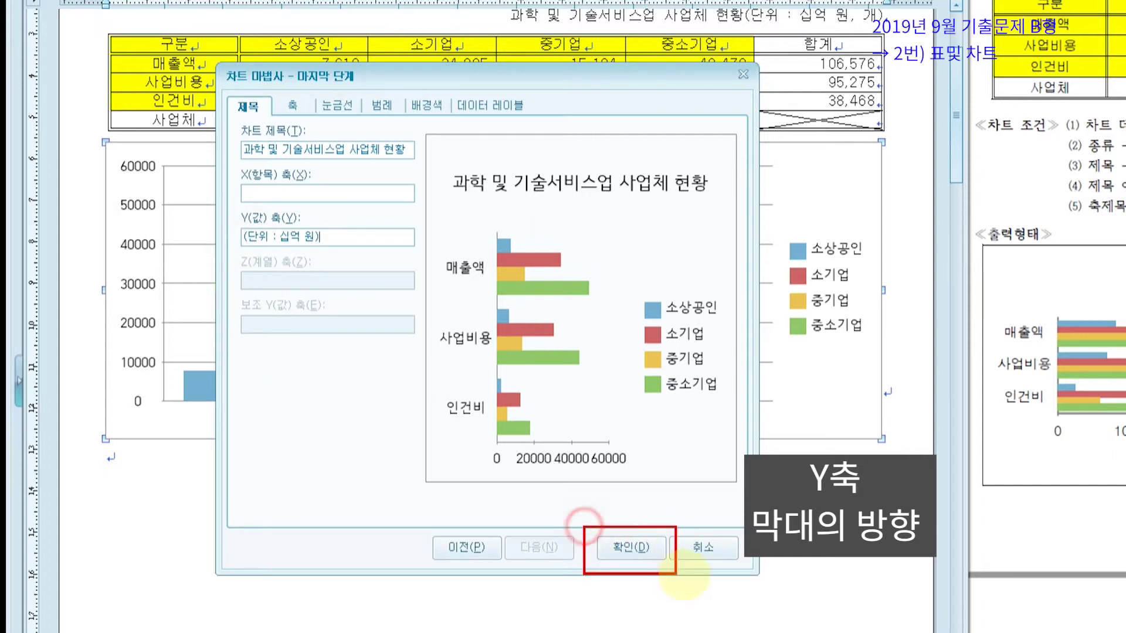
{"action": "left_click", "coordinate": [322, 446]}
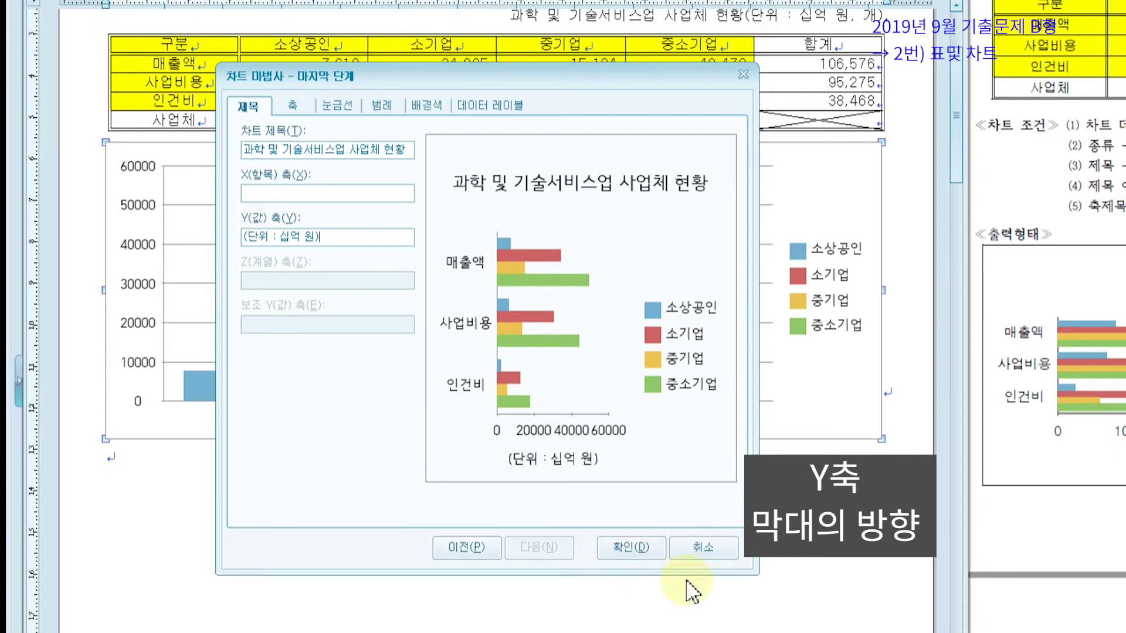
{"action": "left_click", "coordinate": [645, 551]}
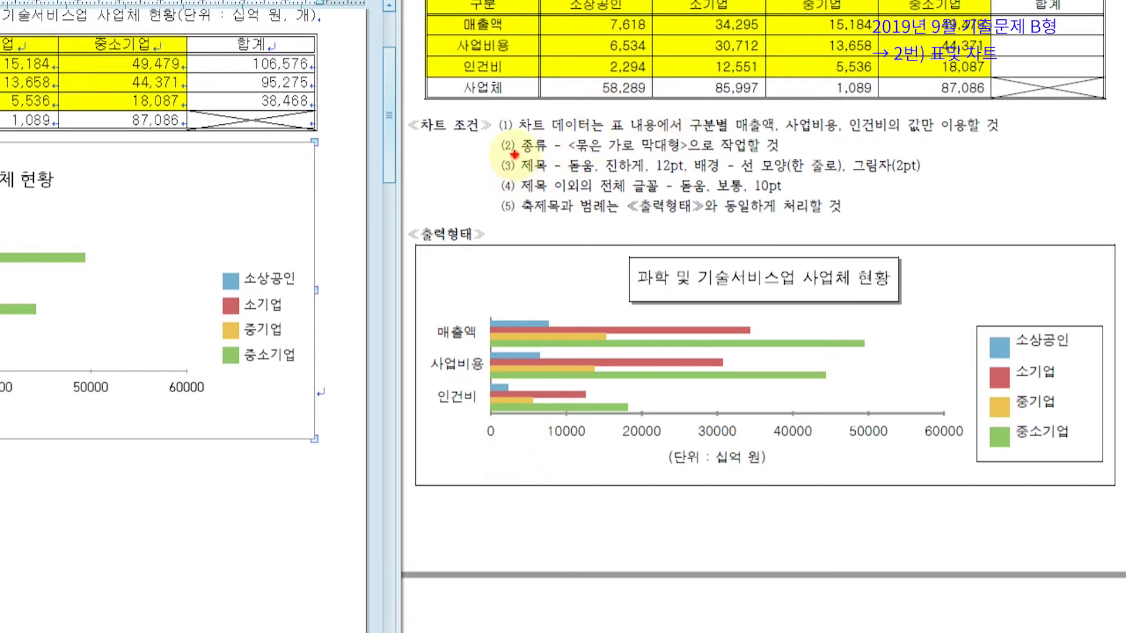
Give the chart title a black single-line (한 줄로) border, following chart condition (3) in the PDF.
{"action": "left_click_drag", "start_coordinate": [514, 154], "coordinate": [927, 175]}
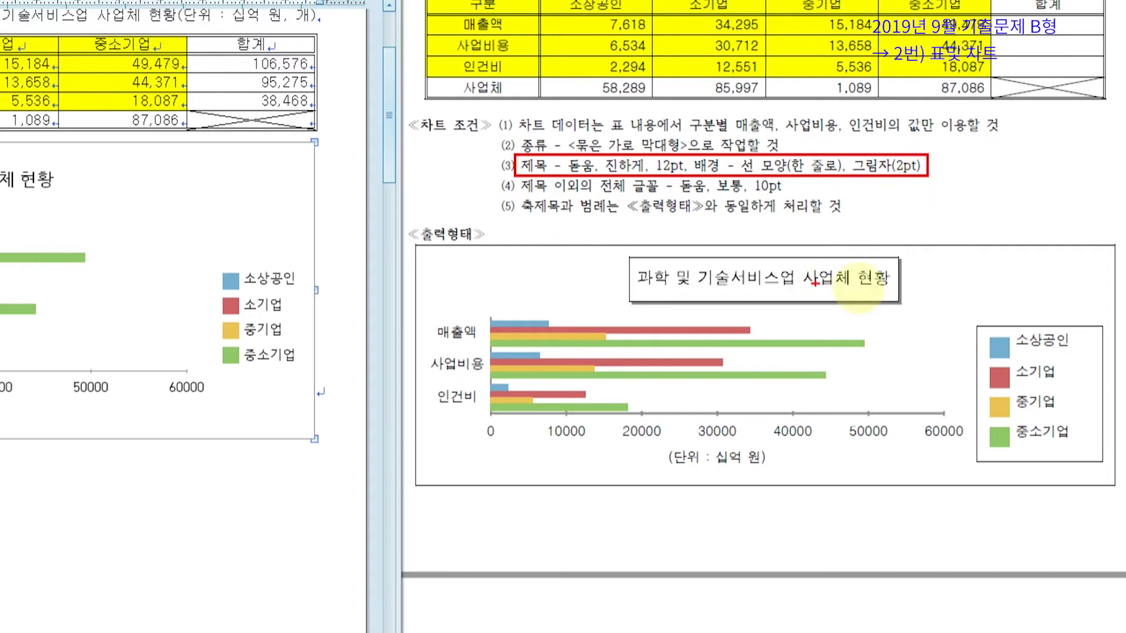
{"action": "mouse_move", "coordinate": [890, 259]}
{"action": "left_mouse_down"}
{"action": "mouse_move", "coordinate": [645, 257]}
{"action": "mouse_move", "coordinate": [604, 311]}
{"action": "mouse_move", "coordinate": [622, 308]}
{"action": "left_mouse_up"}
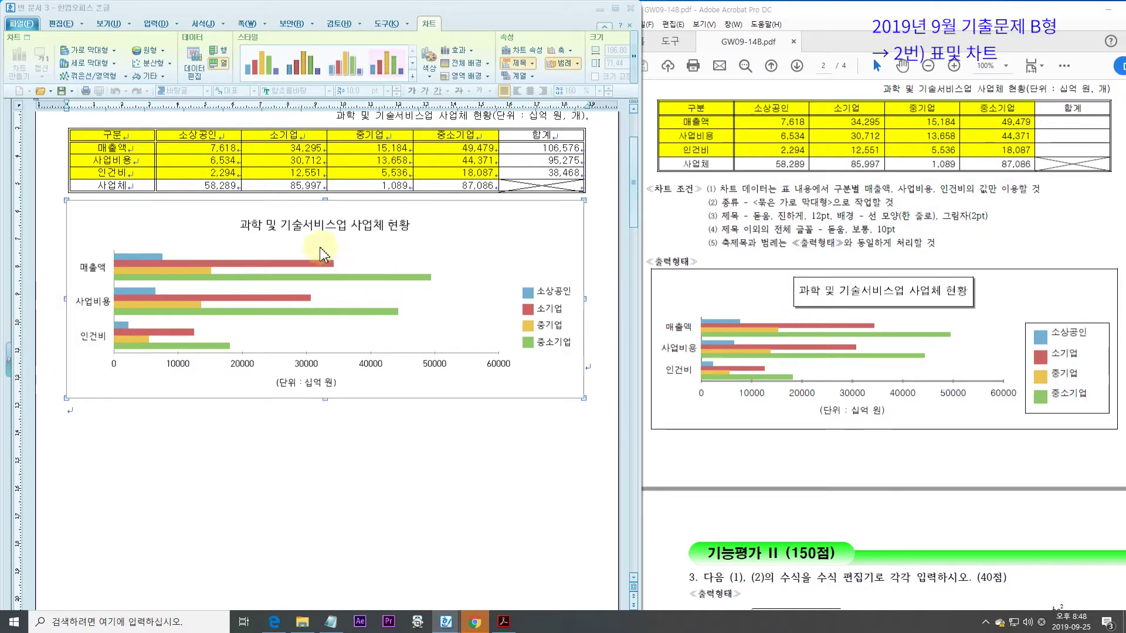
{"action": "mouse_move", "coordinate": [237, 215]}
{"action": "left_mouse_down"}
{"action": "mouse_move", "coordinate": [334, 249]}
{"action": "mouse_move", "coordinate": [414, 254]}
{"action": "mouse_move", "coordinate": [415, 238]}
{"action": "left_mouse_up"}
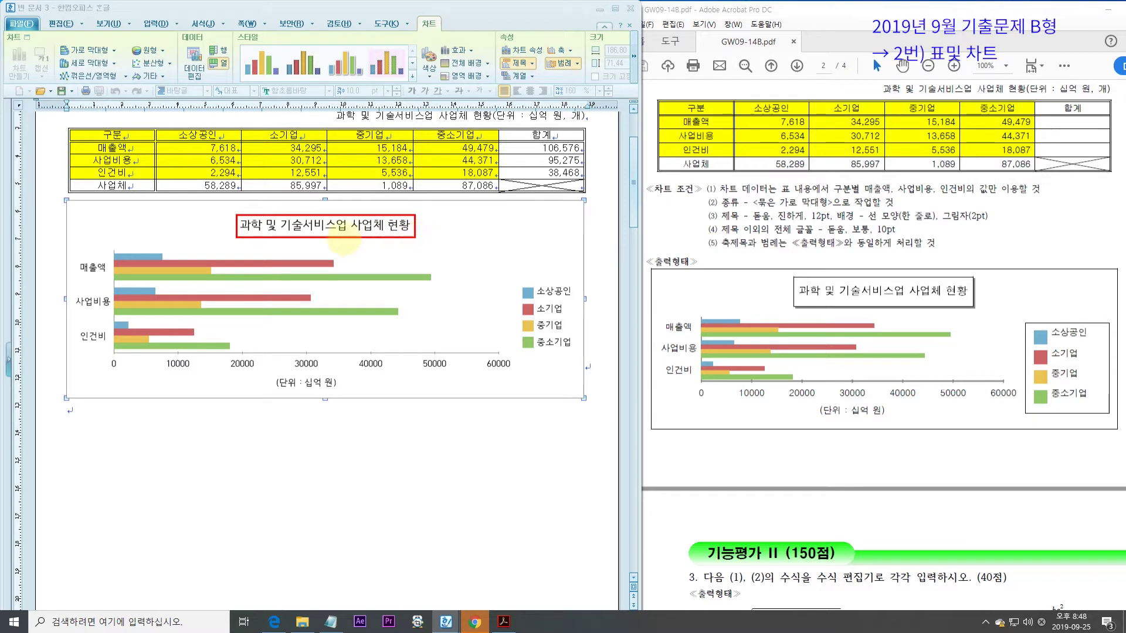
{"action": "double_click", "coordinate": [329, 230]}
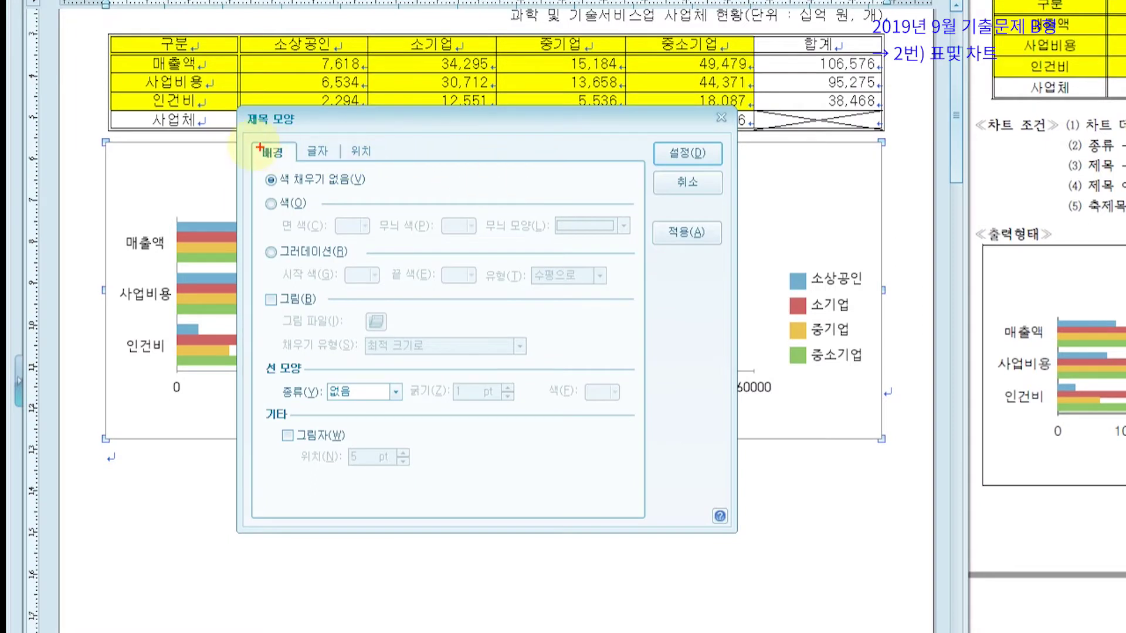
{"action": "left_click", "coordinate": [165, 201]}
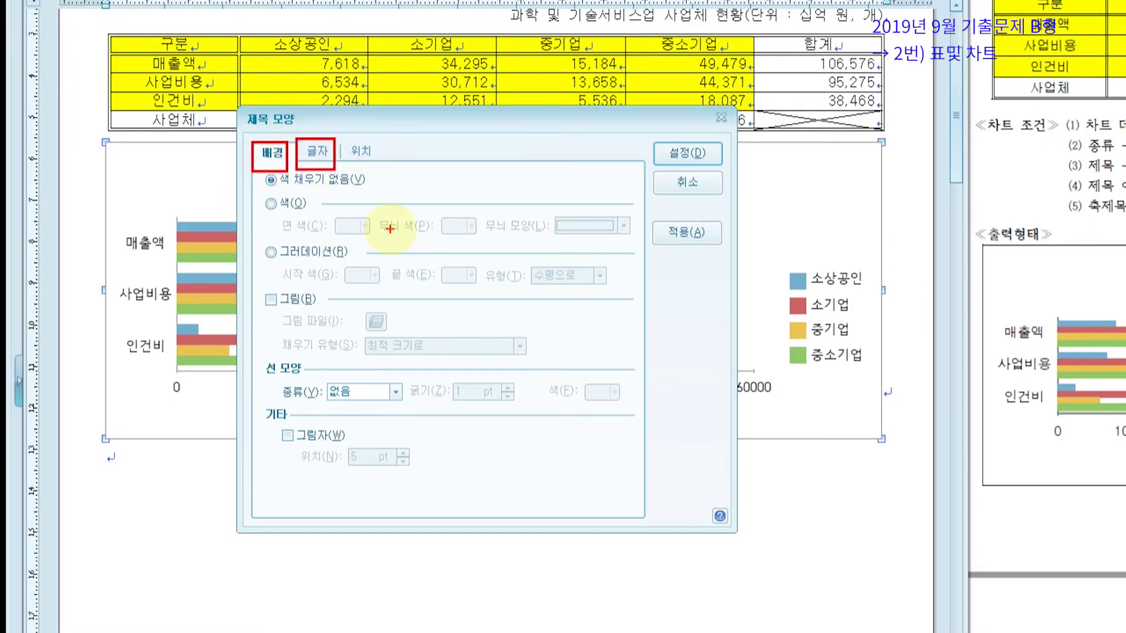
{"action": "left_click", "coordinate": [265, 153]}
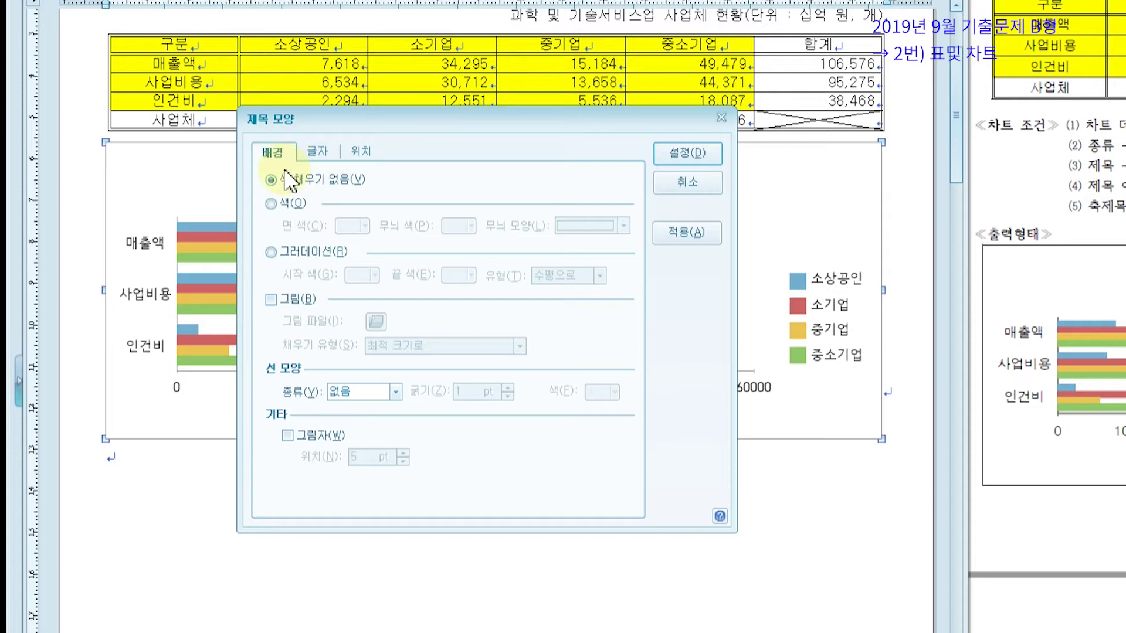
{"action": "left_click", "coordinate": [356, 392]}
{"action": "left_click", "coordinate": [358, 420]}
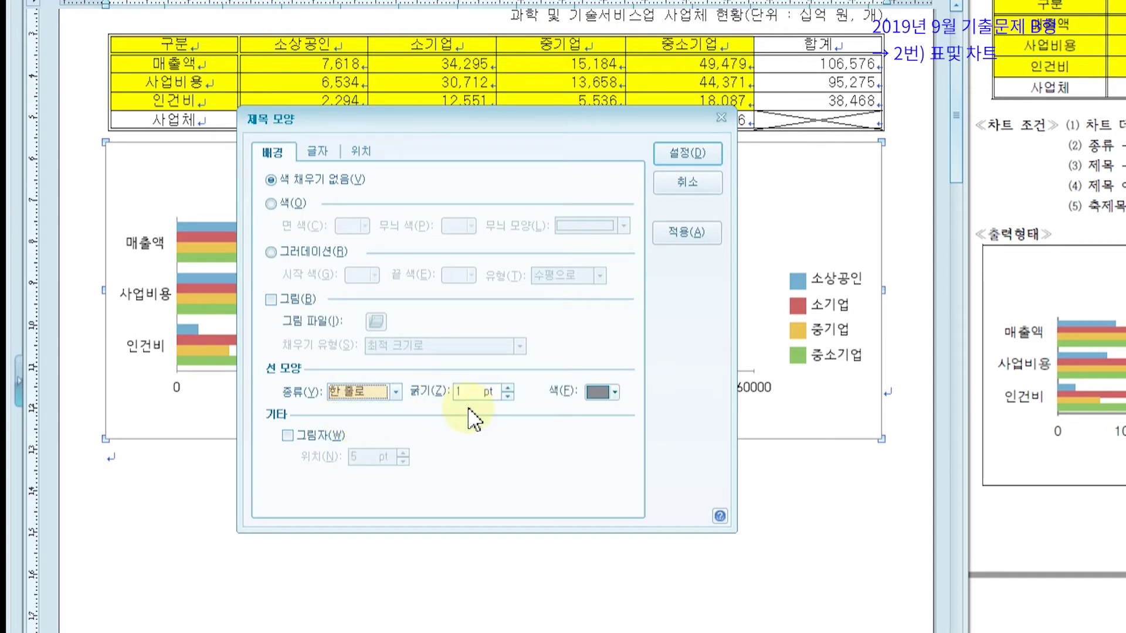
{"action": "left_click", "coordinate": [610, 392]}
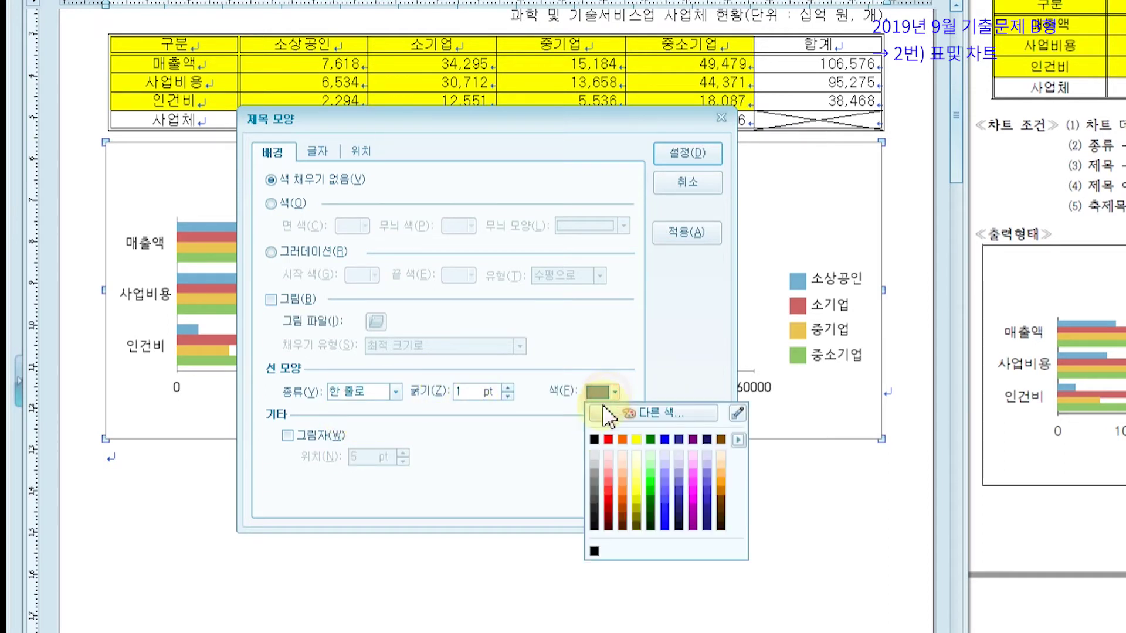
{"action": "left_click", "coordinate": [594, 440]}
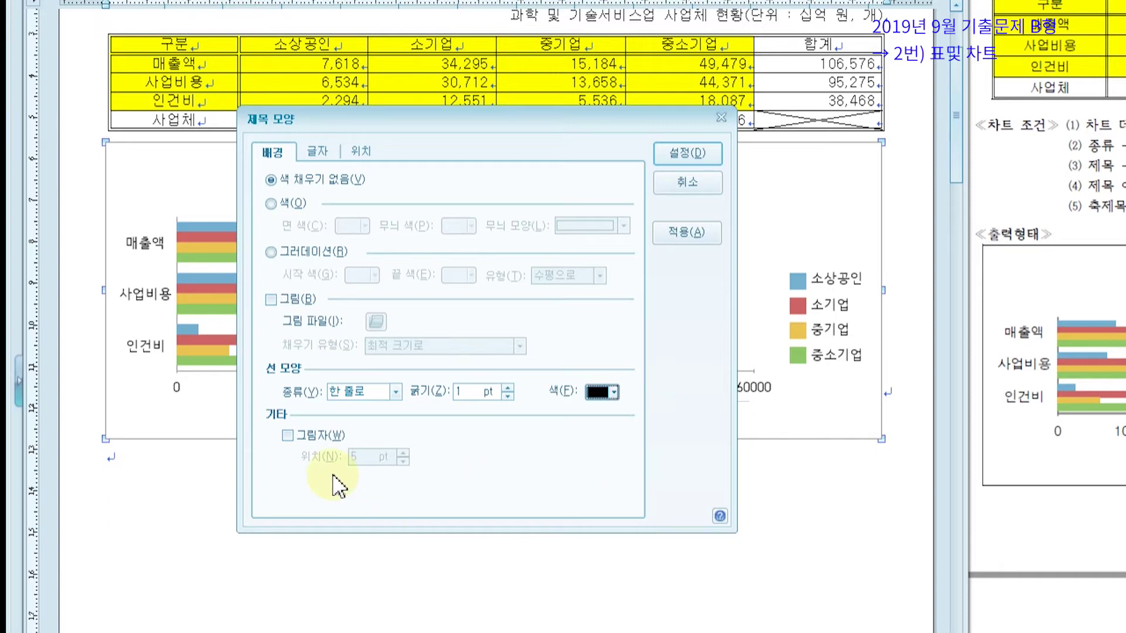
Add a shadow (그림자) to the chart title's background with its offset set to 2 pt.
{"action": "left_click", "coordinate": [288, 436]}
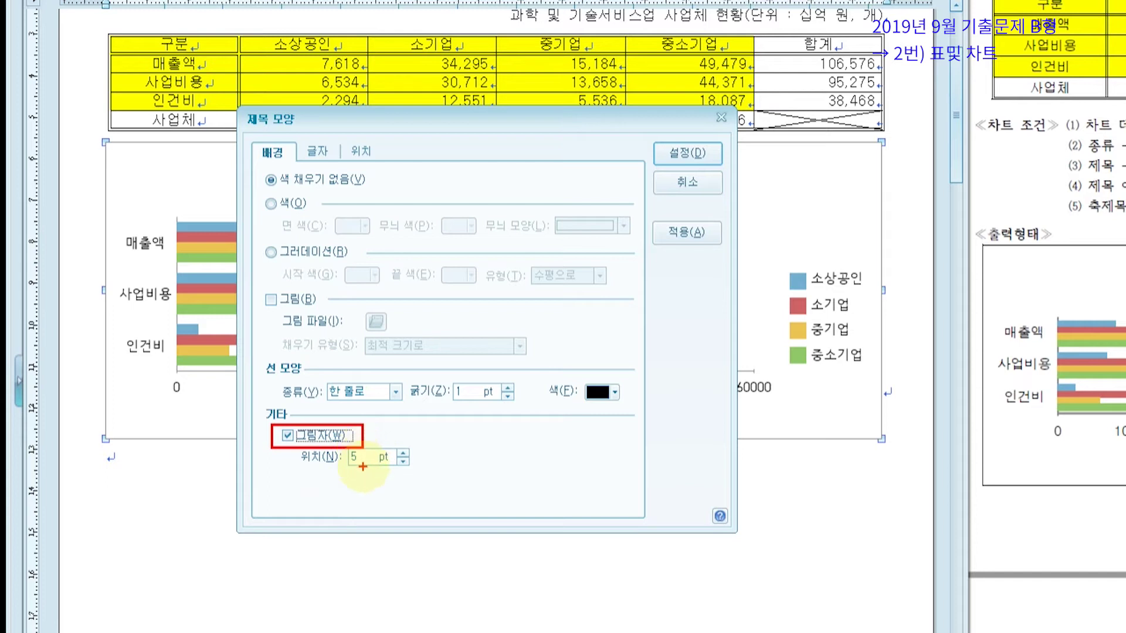
{"action": "left_click", "coordinate": [404, 461]}
{"action": "left_click", "coordinate": [404, 461]}
{"action": "left_click", "coordinate": [403, 461]}
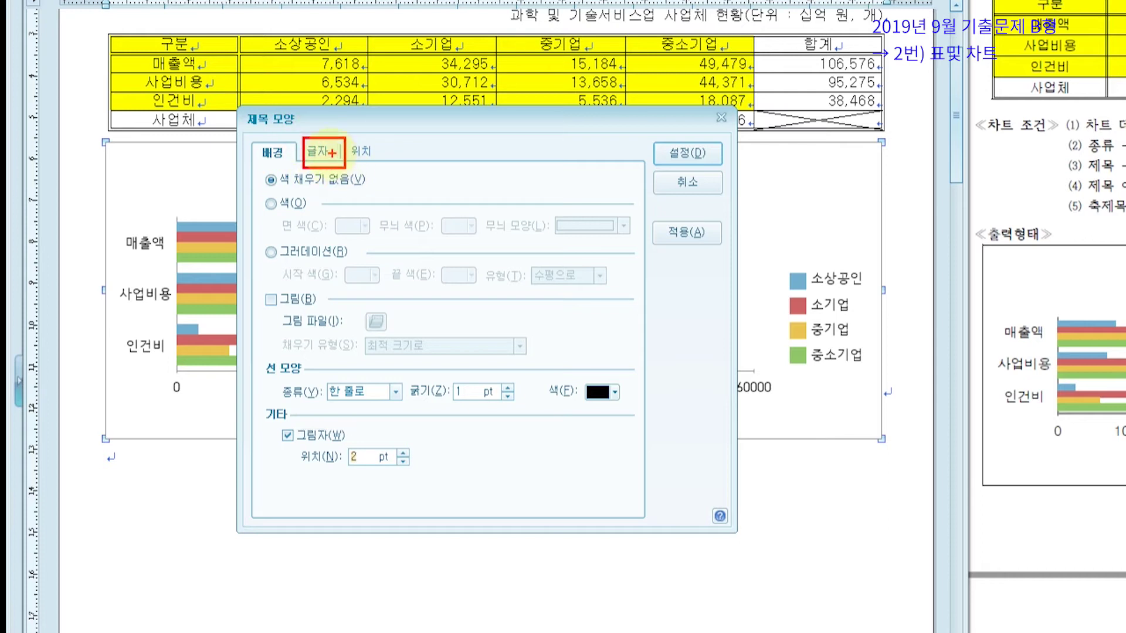
Set the chart title's font to 돋움 in bold (진하게) and apply the title formatting to the chart.
{"action": "left_click", "coordinate": [321, 152]}
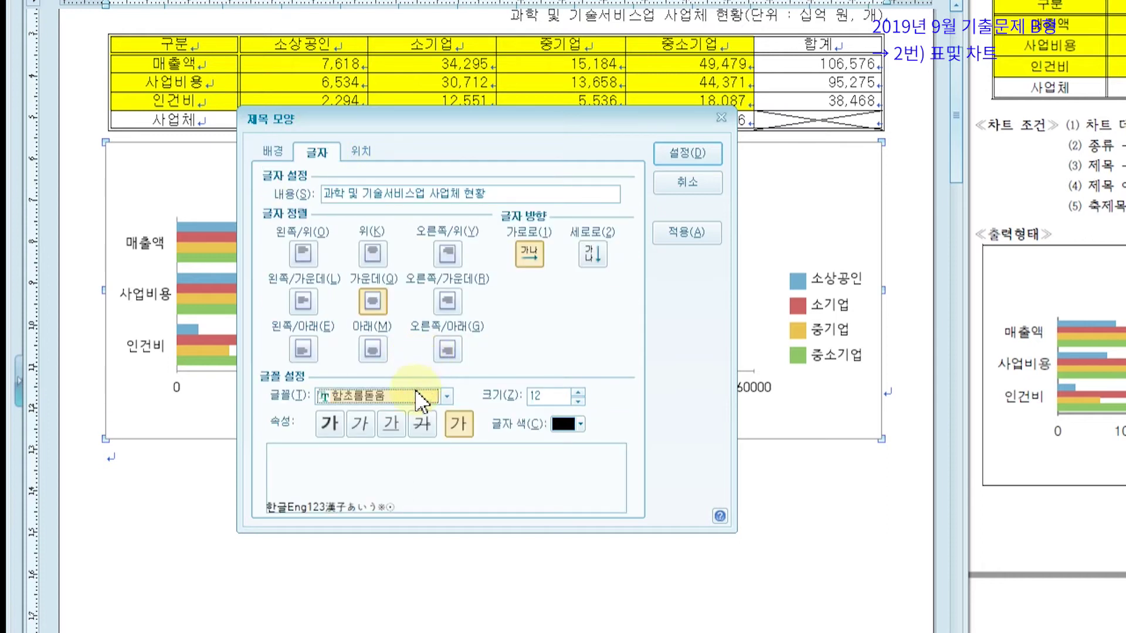
{"action": "left_click", "coordinate": [375, 398]}
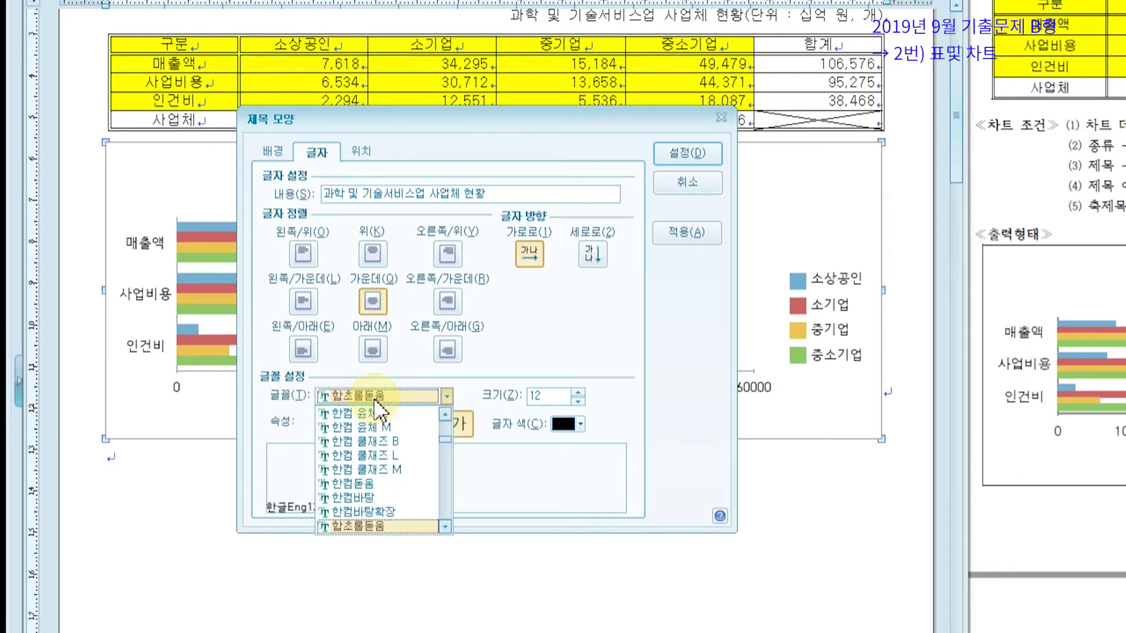
{"action": "type", "text": "돋움"}
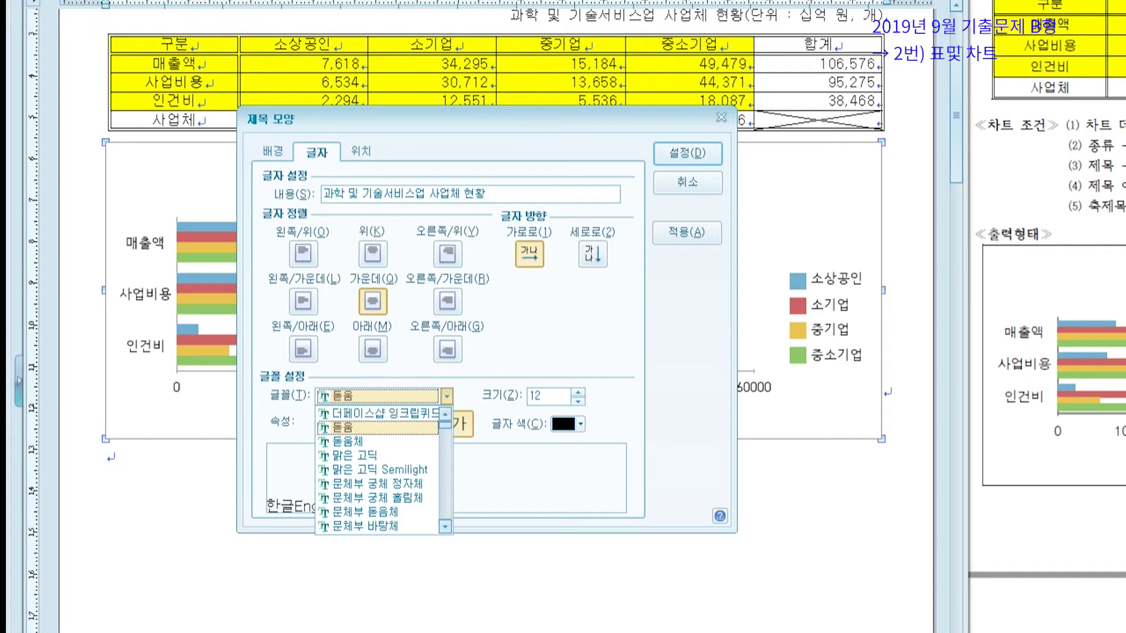
{"action": "left_click", "coordinate": [350, 428]}
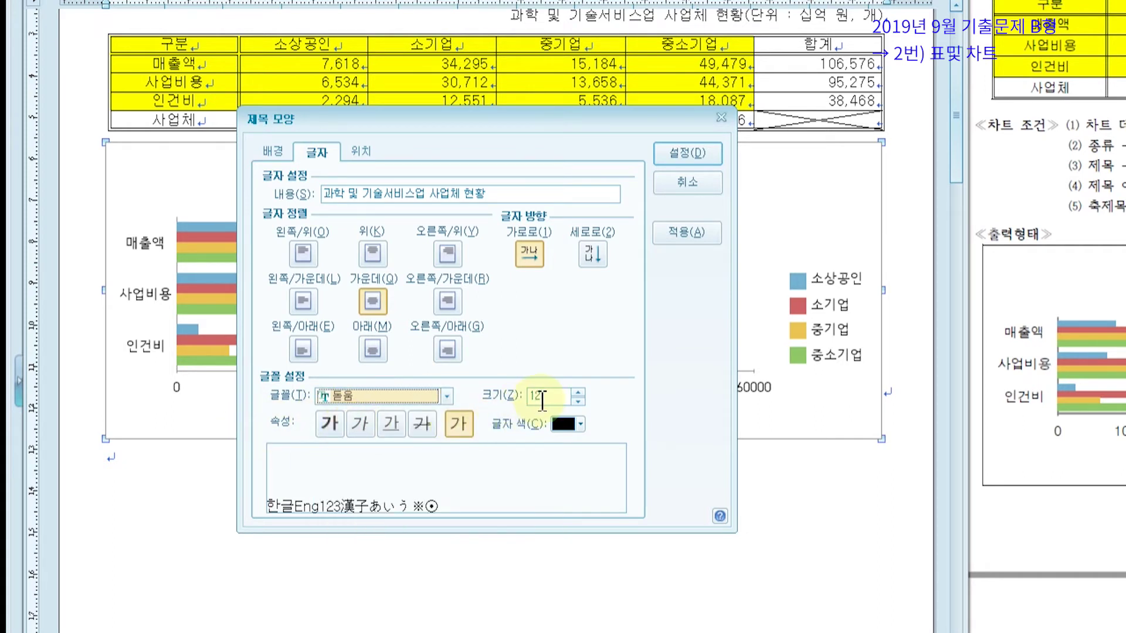
{"action": "mouse_move", "coordinate": [557, 409]}
{"action": "left_mouse_down"}
{"action": "mouse_move", "coordinate": [533, 381]}
{"action": "mouse_move", "coordinate": [556, 406]}
{"action": "left_mouse_up"}
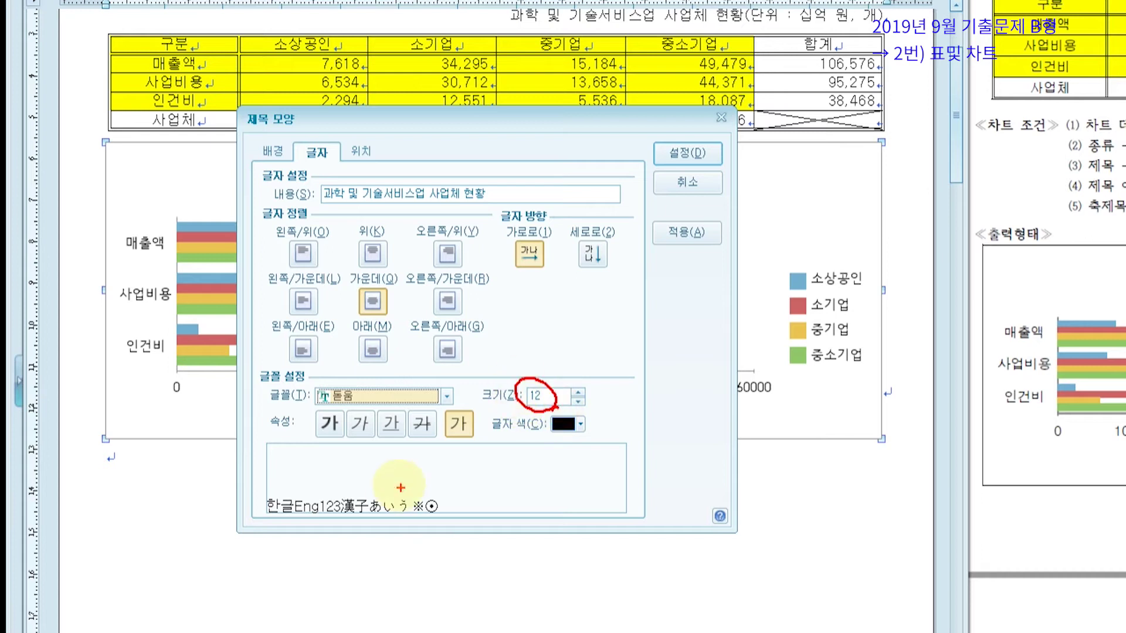
{"action": "mouse_move", "coordinate": [308, 410]}
{"action": "left_mouse_down"}
{"action": "mouse_move", "coordinate": [345, 444]}
{"action": "mouse_move", "coordinate": [320, 466]}
{"action": "left_mouse_up"}
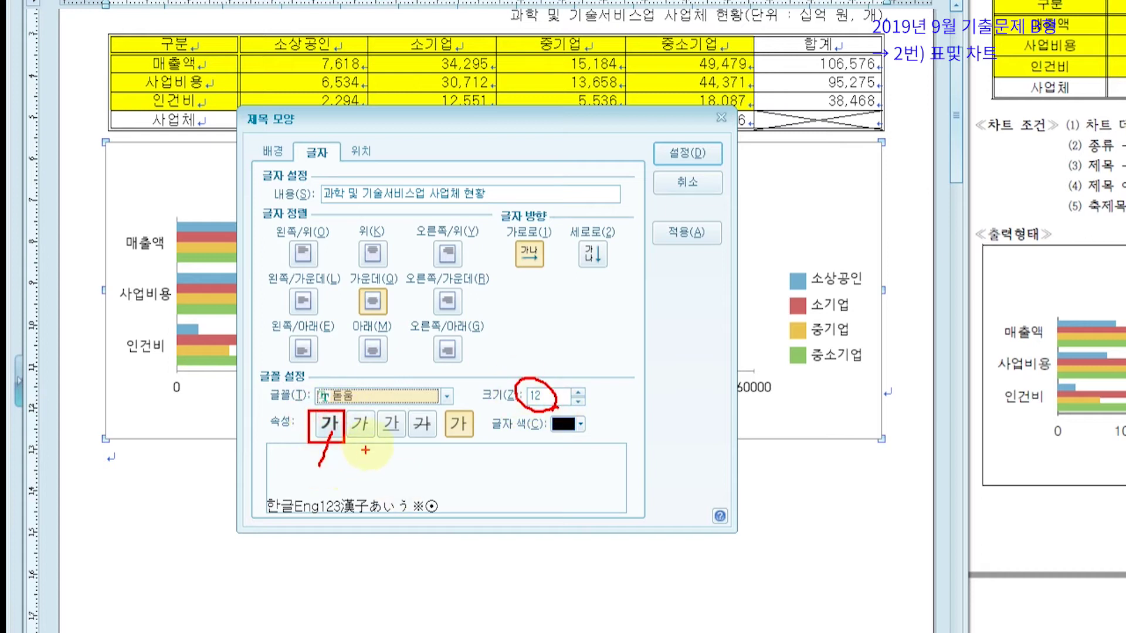
{"action": "left_click_drag", "start_coordinate": [368, 432], "coordinate": [358, 474]}
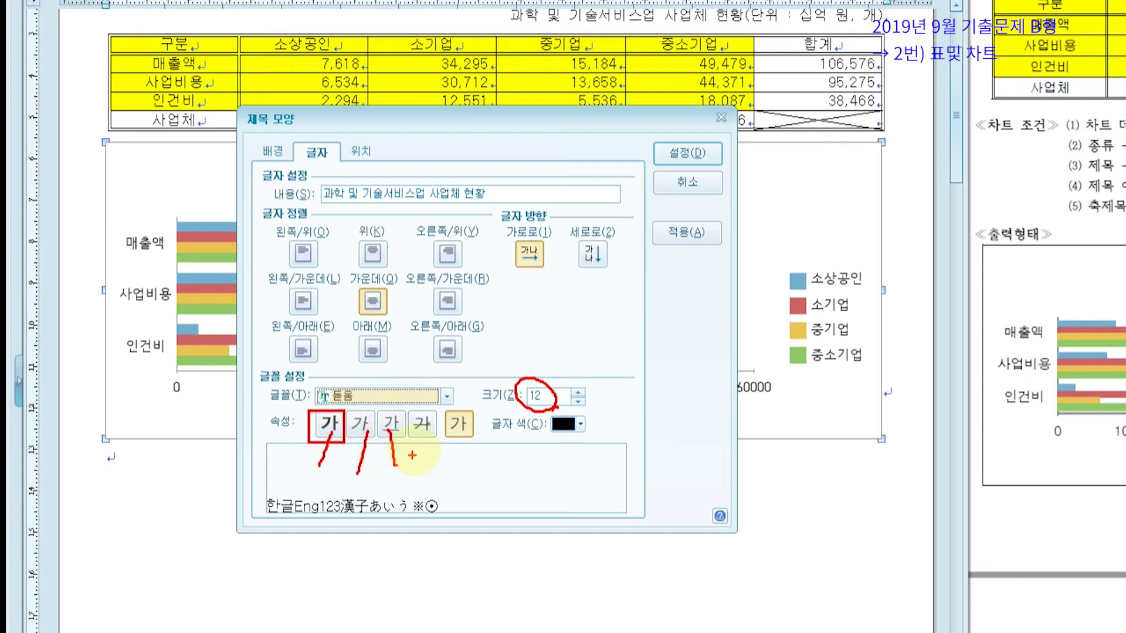
{"action": "mouse_move", "coordinate": [392, 433]}
{"action": "left_mouse_down"}
{"action": "mouse_move", "coordinate": [397, 466]}
{"action": "mouse_move", "coordinate": [429, 469]}
{"action": "left_mouse_up"}
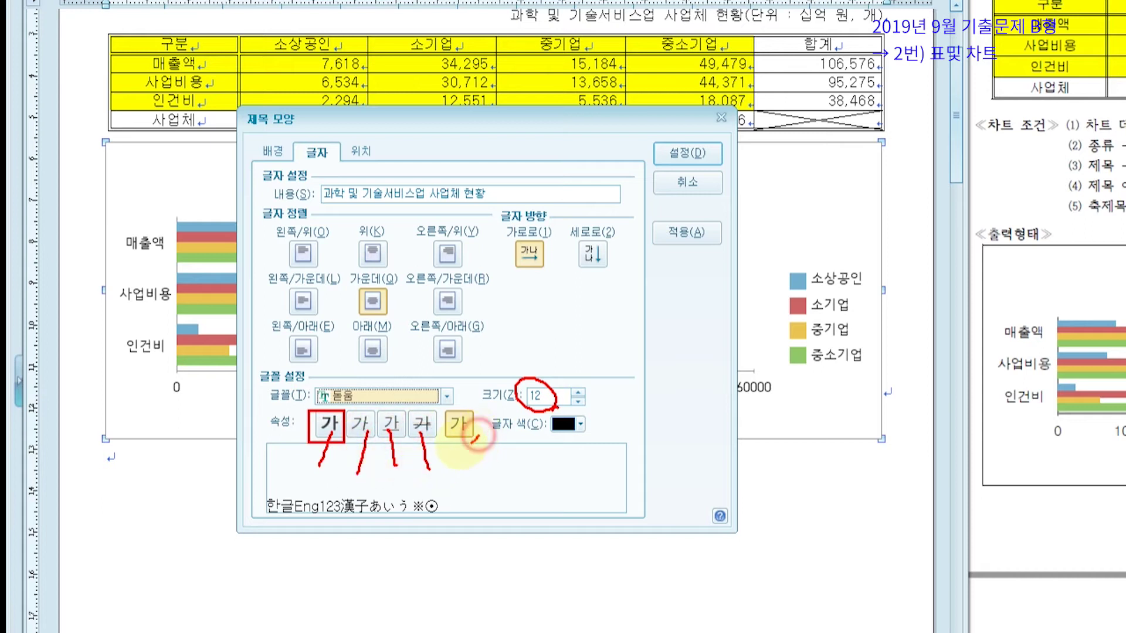
{"action": "mouse_move", "coordinate": [478, 436]}
{"action": "left_mouse_down"}
{"action": "mouse_move", "coordinate": [443, 444]}
{"action": "mouse_move", "coordinate": [480, 434]}
{"action": "left_mouse_up"}
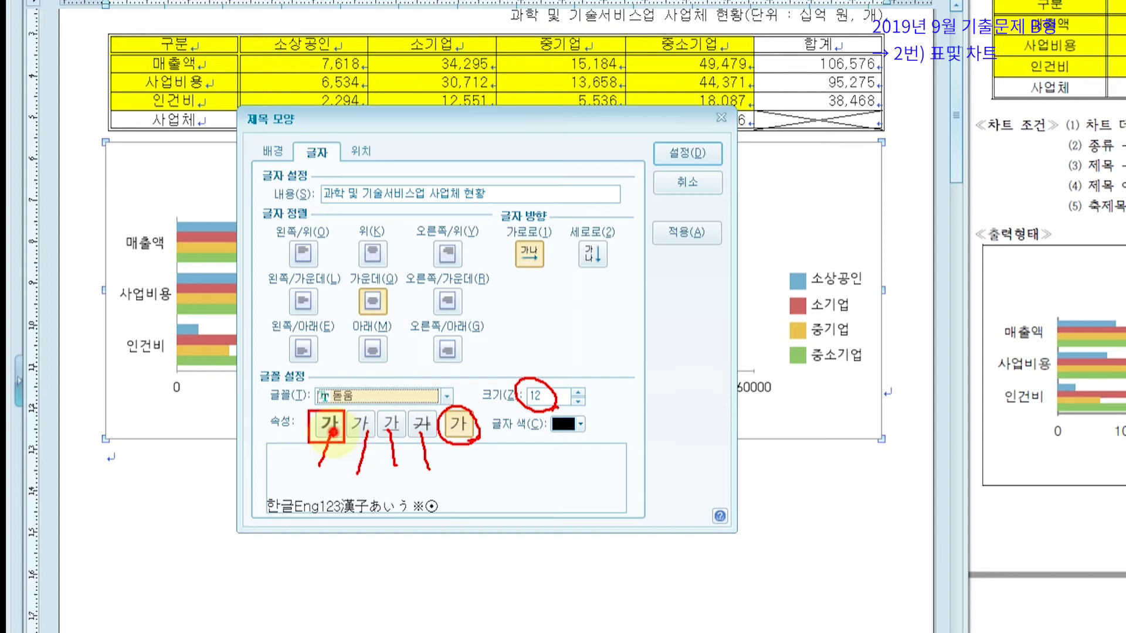
{"action": "mouse_move", "coordinate": [330, 434]}
{"action": "left_mouse_down"}
{"action": "mouse_move", "coordinate": [399, 451]}
{"action": "mouse_move", "coordinate": [476, 448]}
{"action": "left_mouse_up"}
{"action": "key", "text": "Escape"}
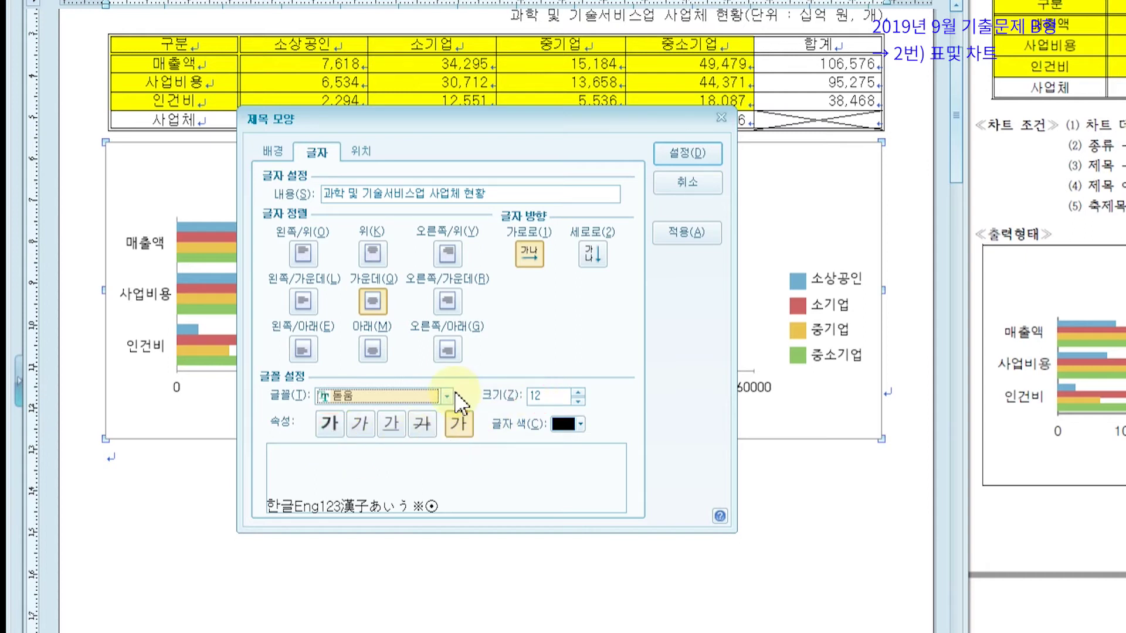
{"action": "left_click", "coordinate": [329, 424]}
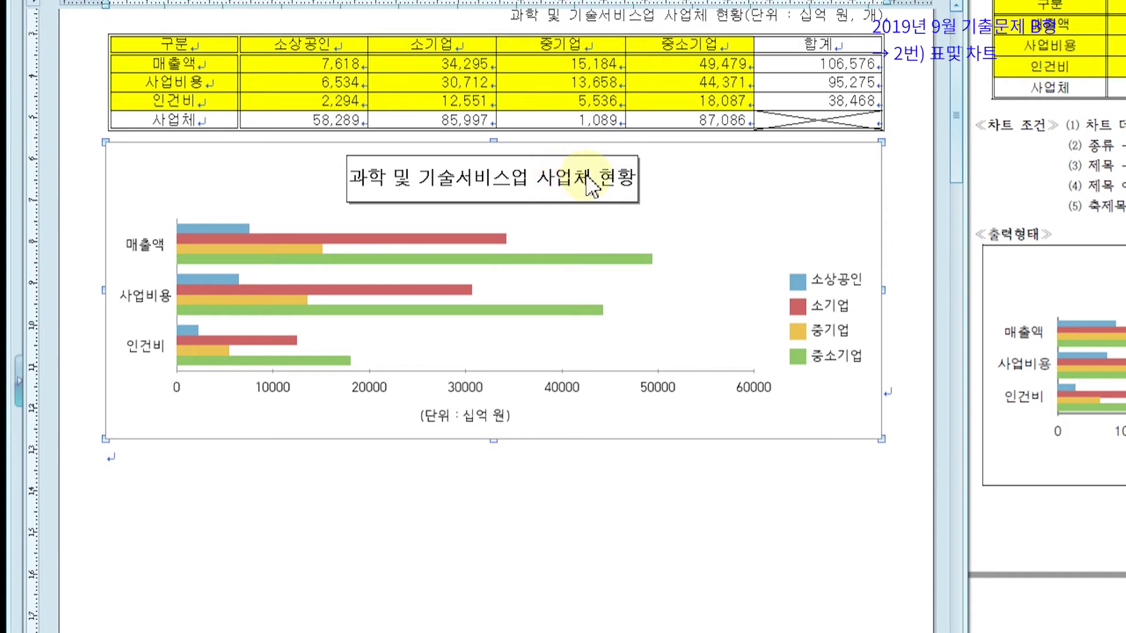
Widen the chart title's box slightly on both sides to leave space between the text and its border.
{"action": "left_click", "coordinate": [639, 184]}
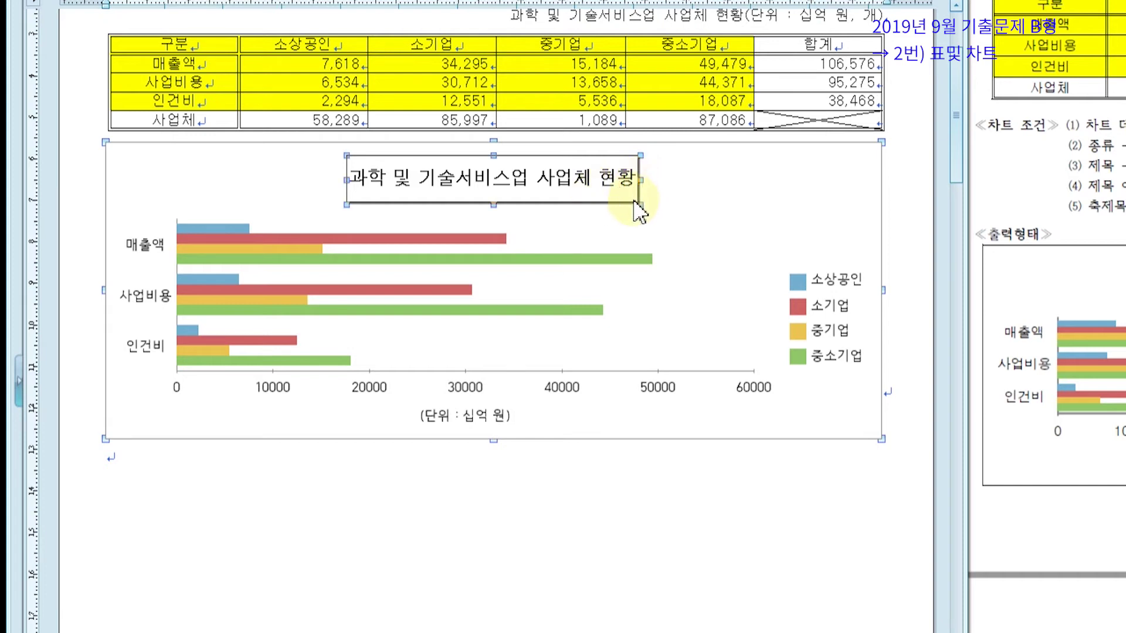
{"action": "mouse_move", "coordinate": [649, 176]}
{"action": "left_mouse_down"}
{"action": "mouse_move", "coordinate": [638, 168]}
{"action": "mouse_move", "coordinate": [645, 185]}
{"action": "left_mouse_up"}
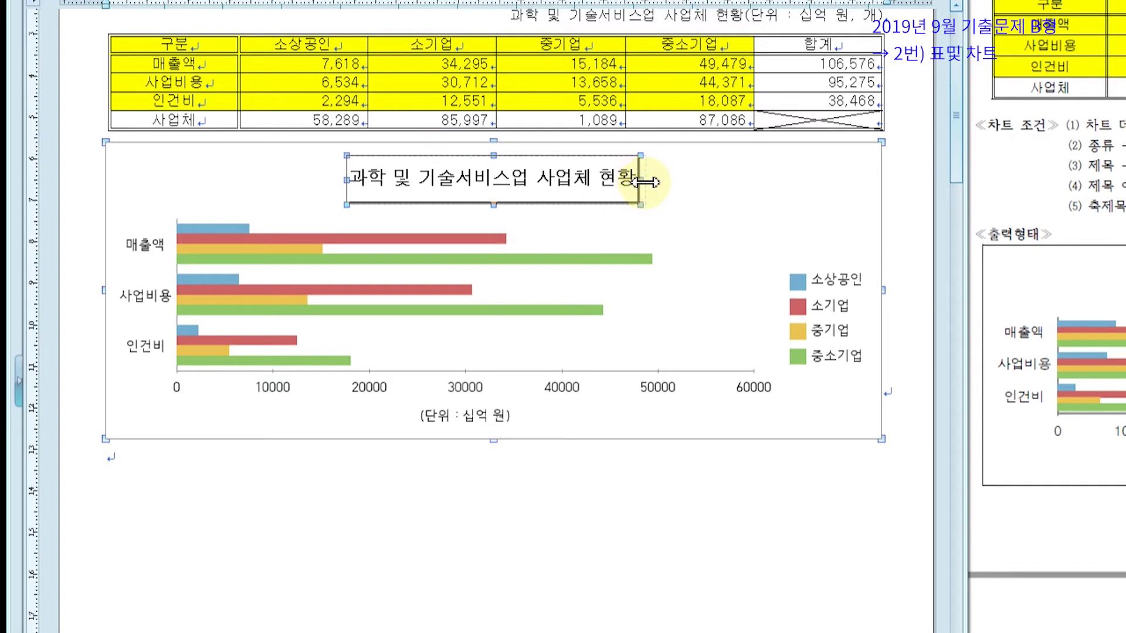
{"action": "left_click_drag", "start_coordinate": [645, 183], "coordinate": [651, 182]}
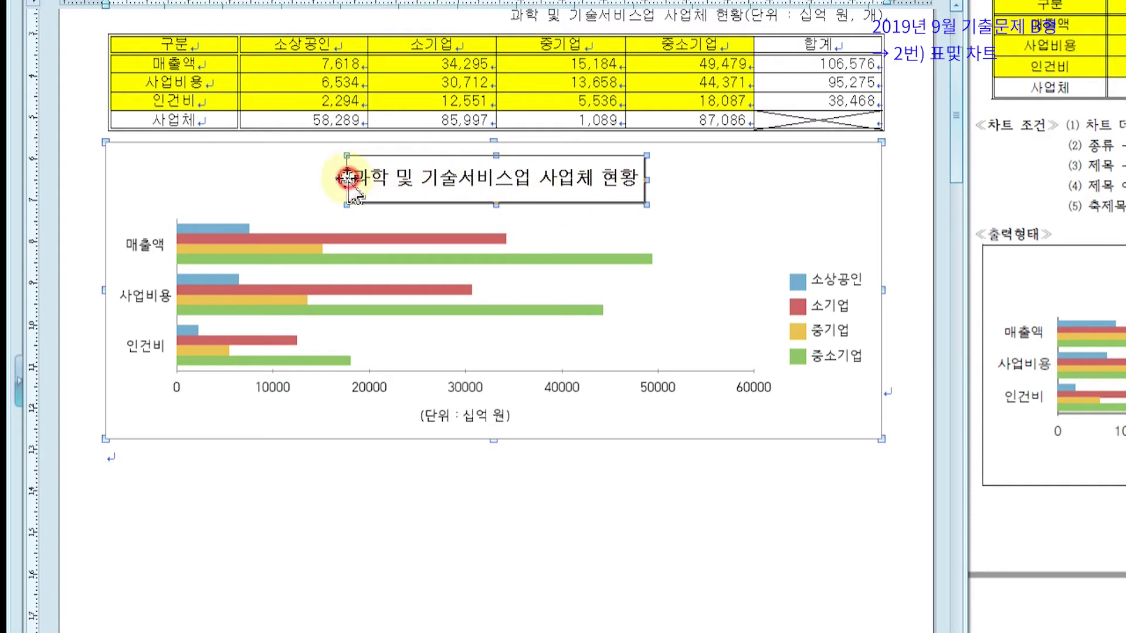
{"action": "left_click_drag", "start_coordinate": [348, 178], "coordinate": [342, 178]}
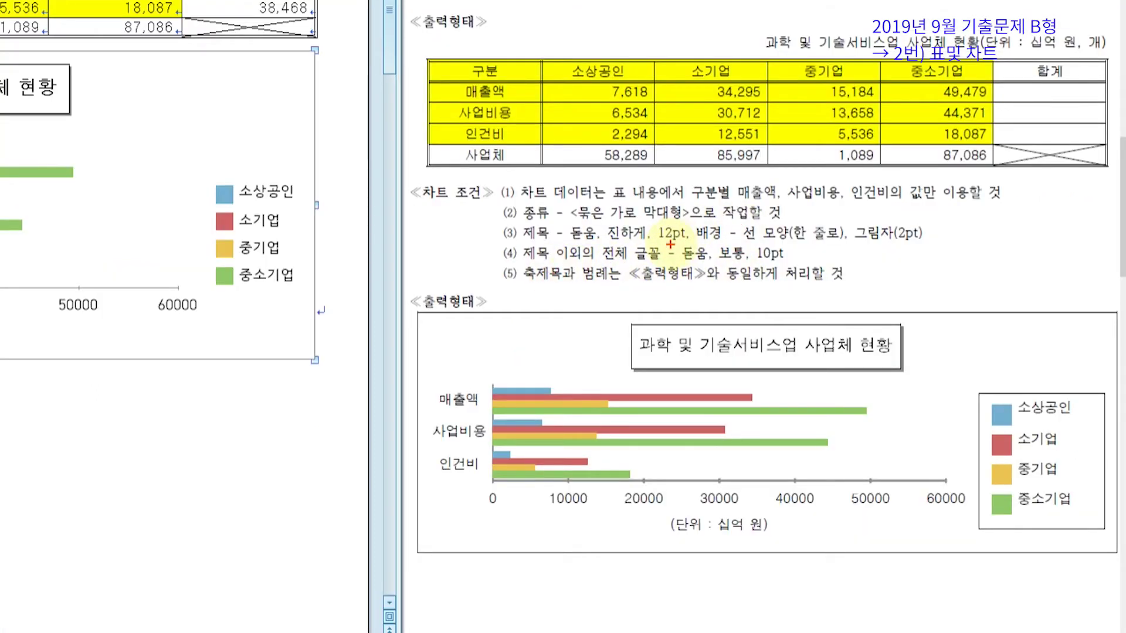
Examine chart condition (4) in the PDF for the font settings required for the legend, axis labels and axis title.
{"action": "left_click_drag", "start_coordinate": [671, 245], "coordinate": [800, 264]}
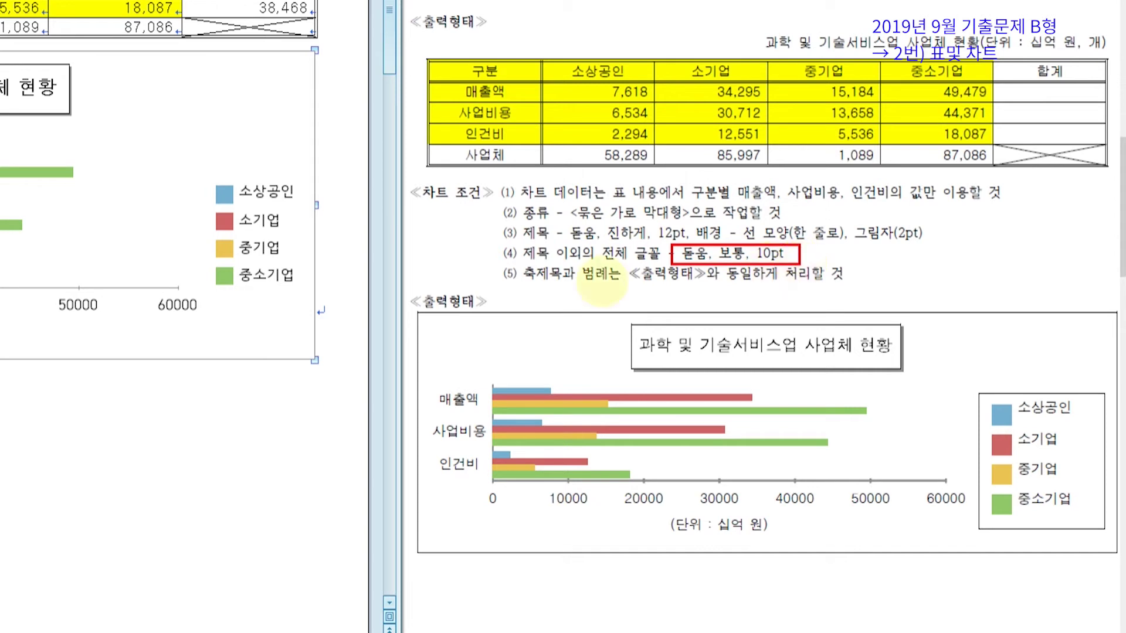
{"action": "left_click_drag", "start_coordinate": [521, 261], "coordinate": [608, 259]}
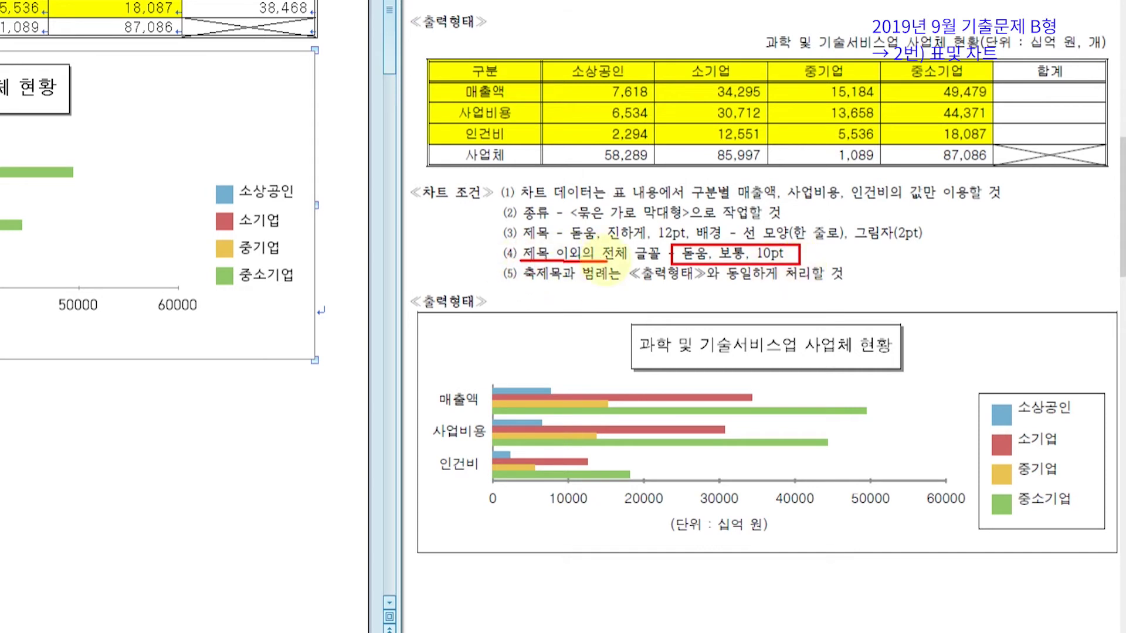
{"action": "mouse_move", "coordinate": [1069, 403]}
{"action": "left_mouse_down"}
{"action": "mouse_move", "coordinate": [1009, 498]}
{"action": "mouse_move", "coordinate": [1090, 437]}
{"action": "mouse_move", "coordinate": [1067, 404]}
{"action": "left_mouse_up"}
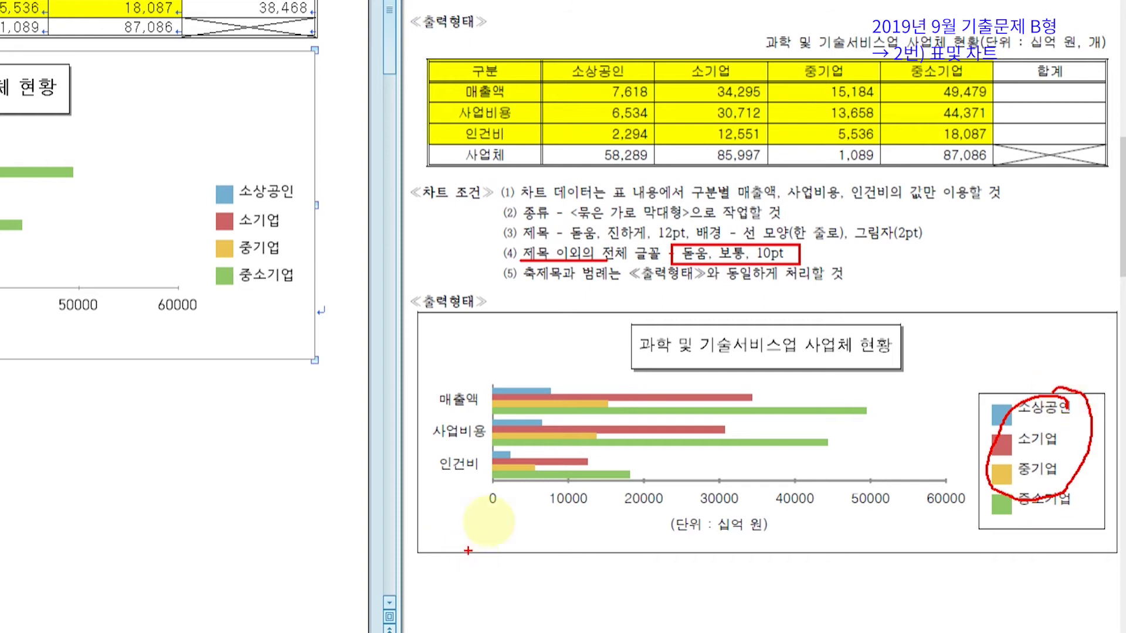
{"action": "left_click_drag", "start_coordinate": [493, 489], "coordinate": [568, 498]}
{"action": "left_click_drag", "start_coordinate": [646, 499], "coordinate": [961, 508]}
{"action": "left_click_drag", "start_coordinate": [430, 388], "coordinate": [484, 475]}
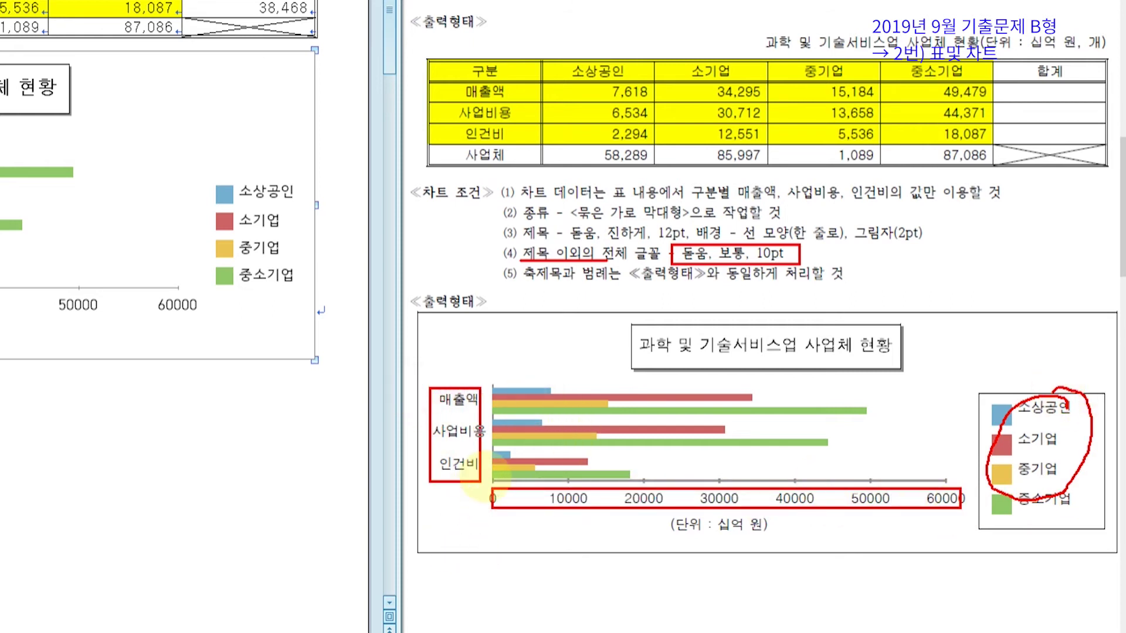
{"action": "left_click_drag", "start_coordinate": [664, 514], "coordinate": [773, 538]}
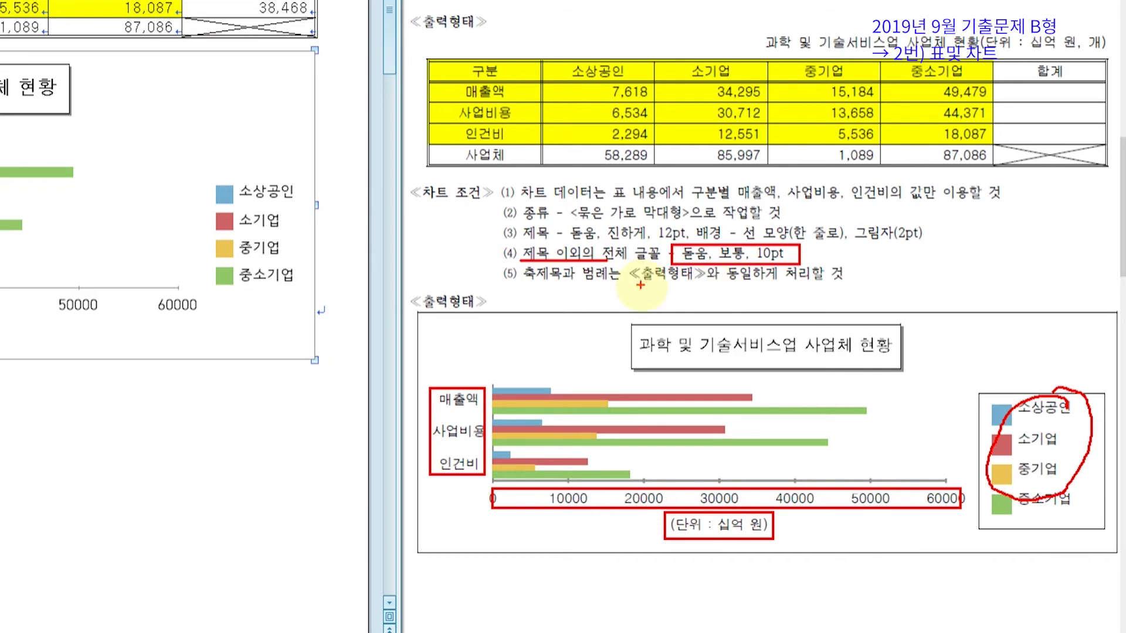
{"action": "key", "text": "e"}
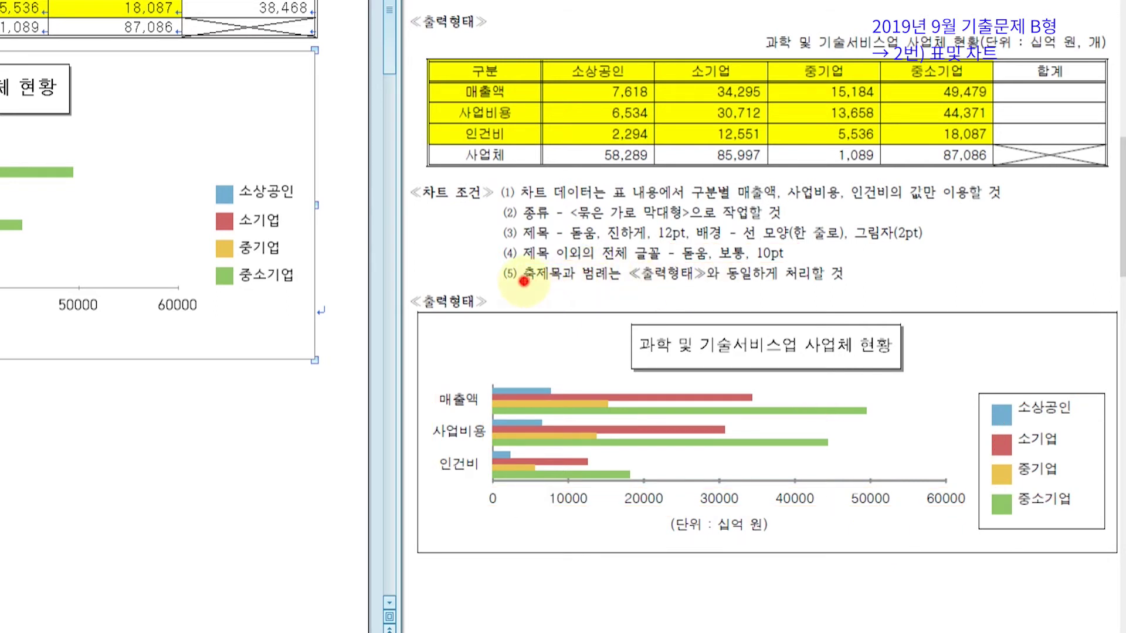
Examine chart condition (5) and compare the sample chart's legend with the legend in the document's chart.
{"action": "left_click_drag", "start_coordinate": [524, 283], "coordinate": [610, 283]}
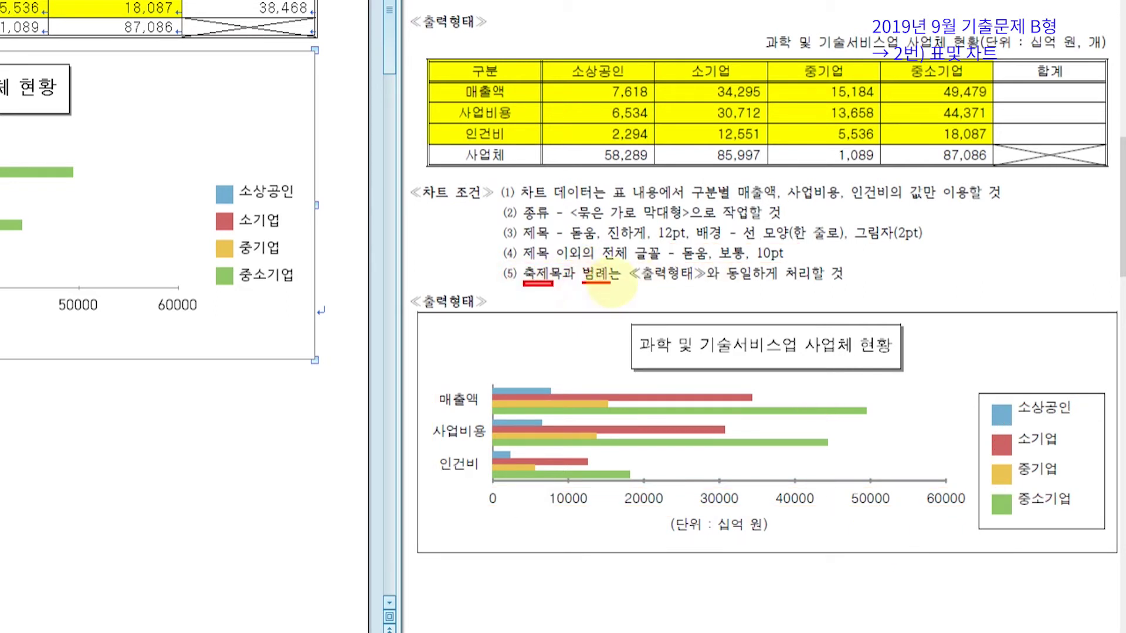
{"action": "mouse_move", "coordinate": [712, 269]}
{"action": "left_mouse_down"}
{"action": "mouse_move", "coordinate": [642, 268]}
{"action": "mouse_move", "coordinate": [703, 288]}
{"action": "mouse_move", "coordinate": [717, 263]}
{"action": "left_mouse_up"}
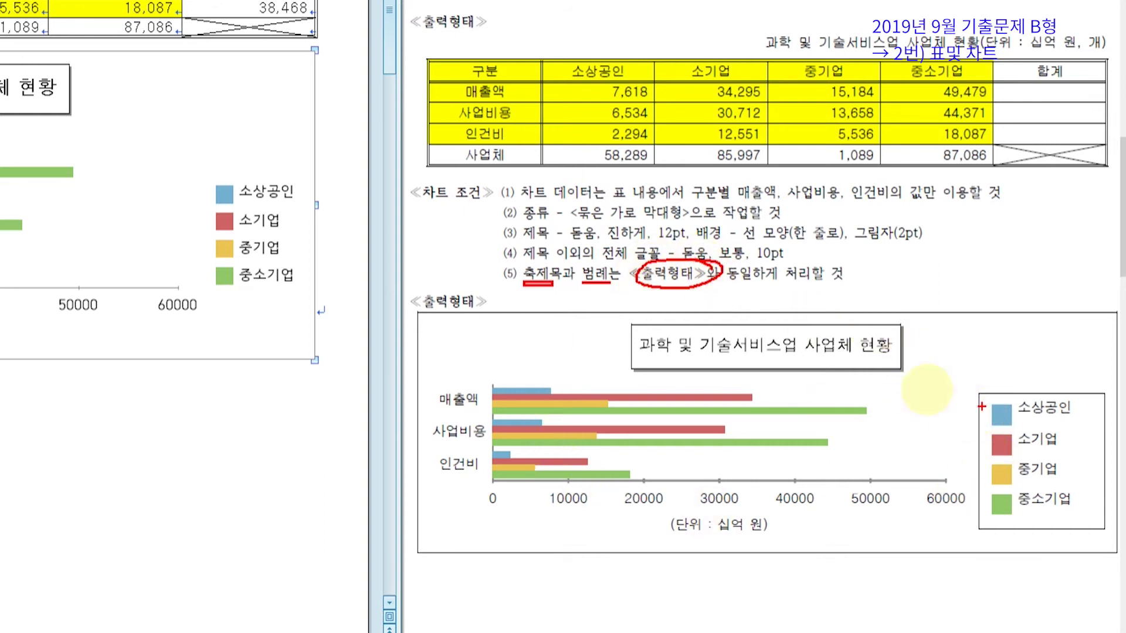
{"action": "mouse_move", "coordinate": [1000, 374]}
{"action": "left_mouse_down"}
{"action": "mouse_move", "coordinate": [1037, 378]}
{"action": "mouse_move", "coordinate": [1055, 524]}
{"action": "mouse_move", "coordinate": [1103, 388]}
{"action": "mouse_move", "coordinate": [1044, 368]}
{"action": "left_mouse_up"}
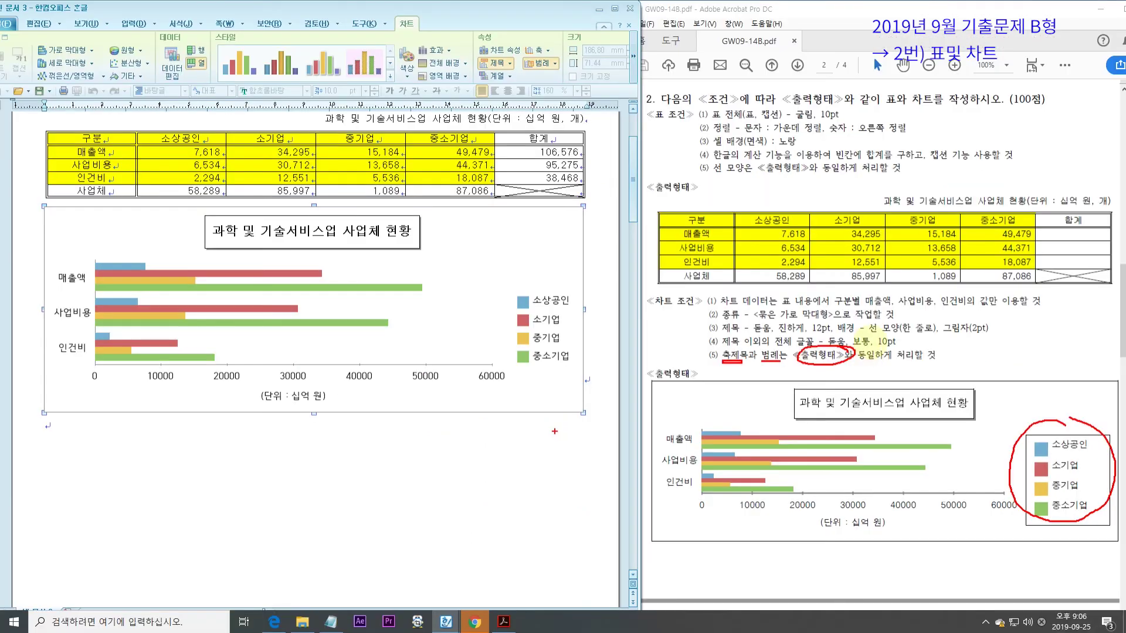
{"action": "key", "text": "Escape"}
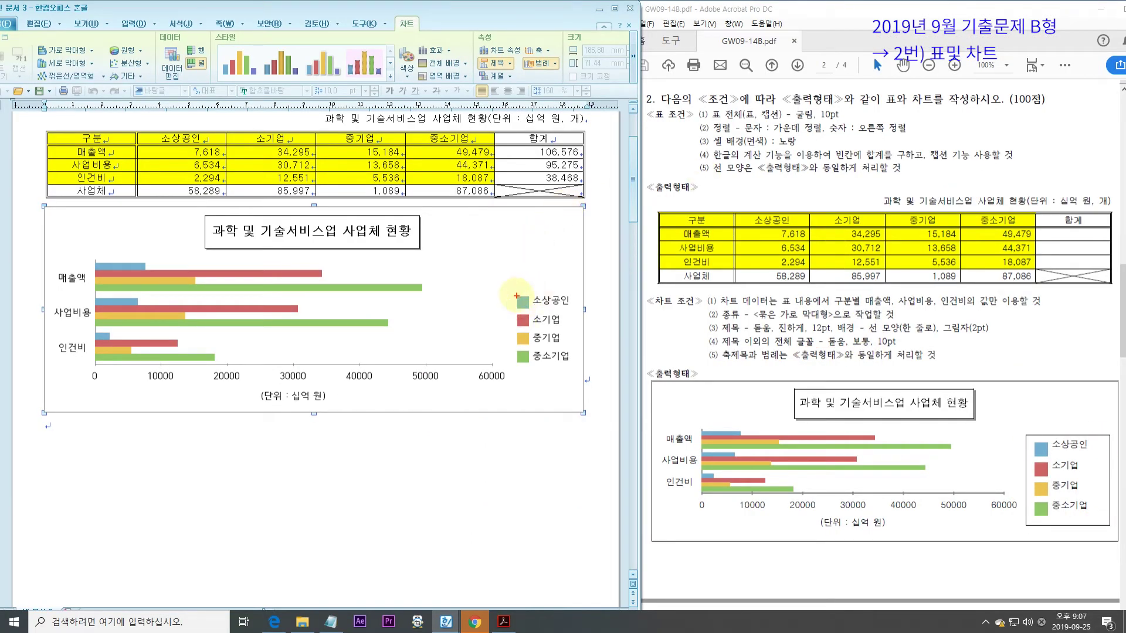
{"action": "mouse_move", "coordinate": [552, 289]}
{"action": "left_mouse_down"}
{"action": "mouse_move", "coordinate": [522, 351]}
{"action": "mouse_move", "coordinate": [569, 299]}
{"action": "mouse_move", "coordinate": [543, 290]}
{"action": "left_mouse_up"}
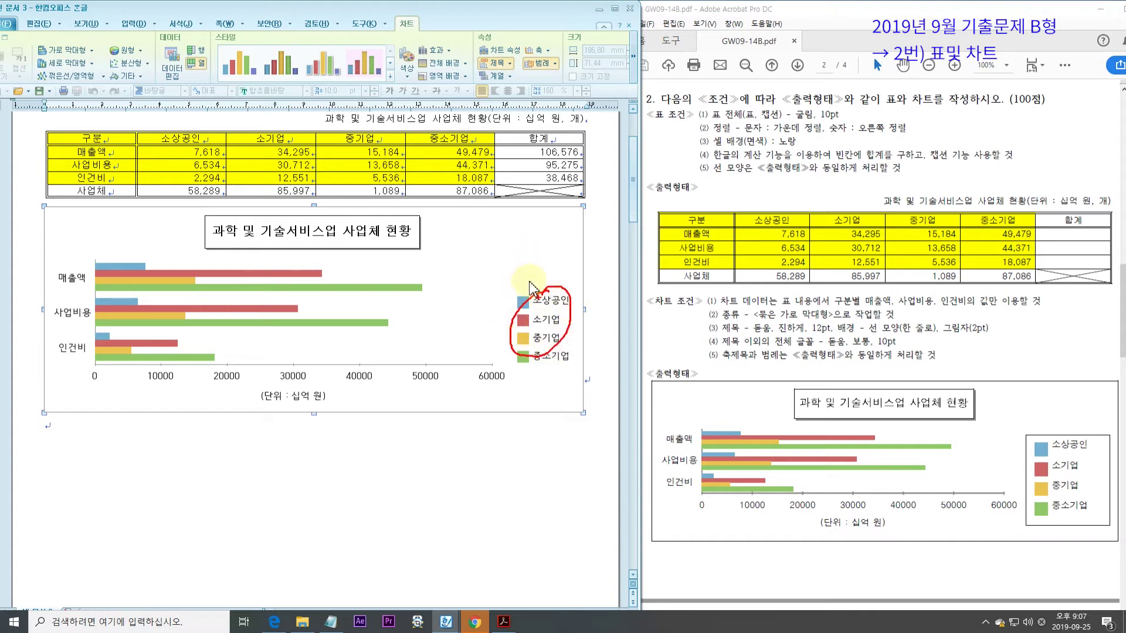
{"action": "key", "text": "Escape"}
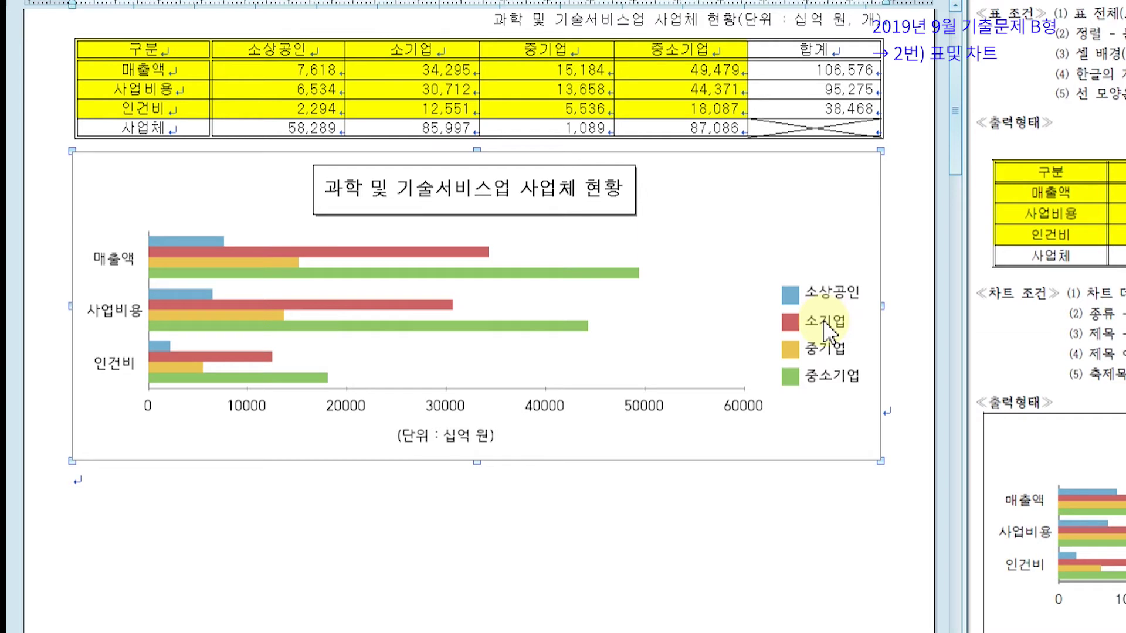
Give the chart legend a black single-line (한 줄로) border.
{"action": "double_click", "coordinate": [827, 332]}
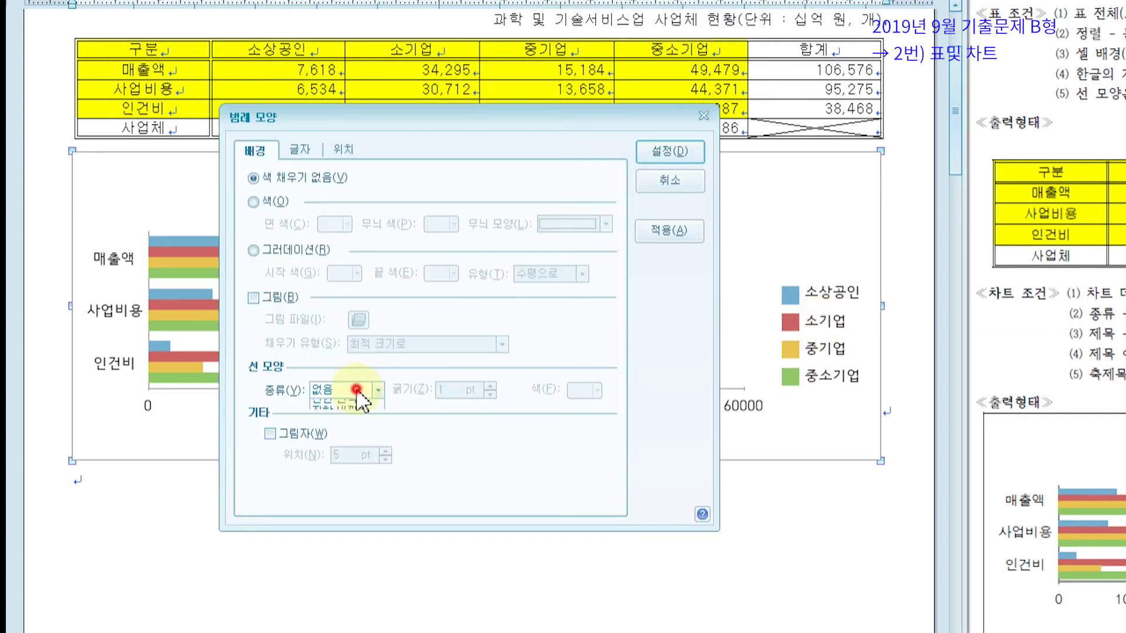
{"action": "left_click", "coordinate": [339, 418]}
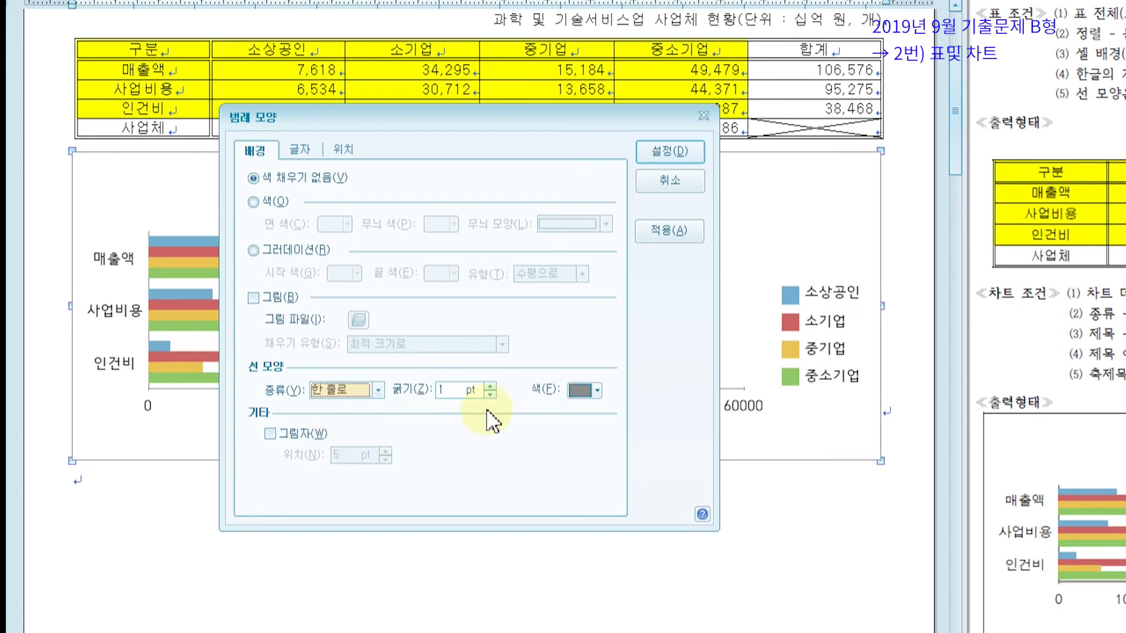
{"action": "left_click", "coordinate": [581, 390]}
{"action": "left_click", "coordinate": [579, 438]}
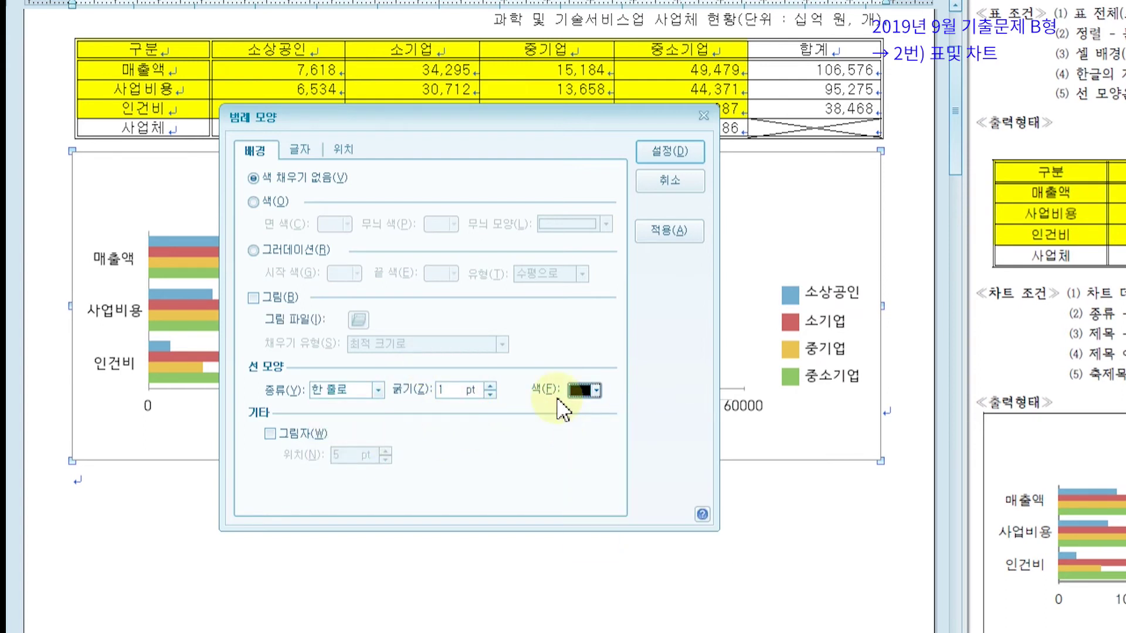
Set the legend's text to the 돋움 font in regular style (보통) at size 10.
{"action": "left_click", "coordinate": [303, 151]}
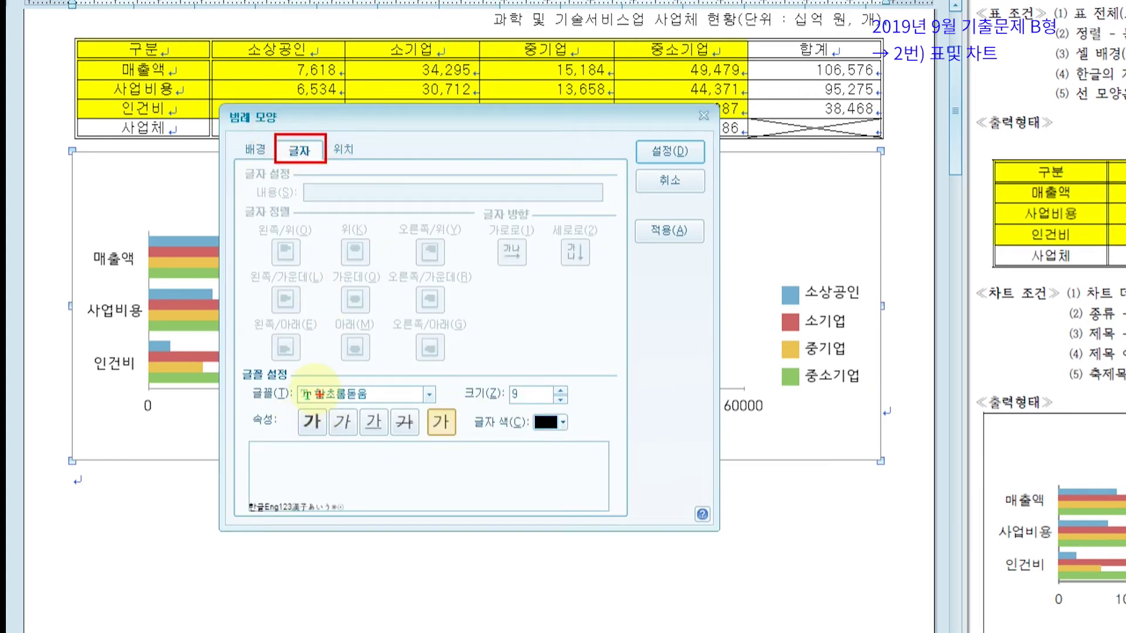
{"action": "left_click", "coordinate": [379, 401]}
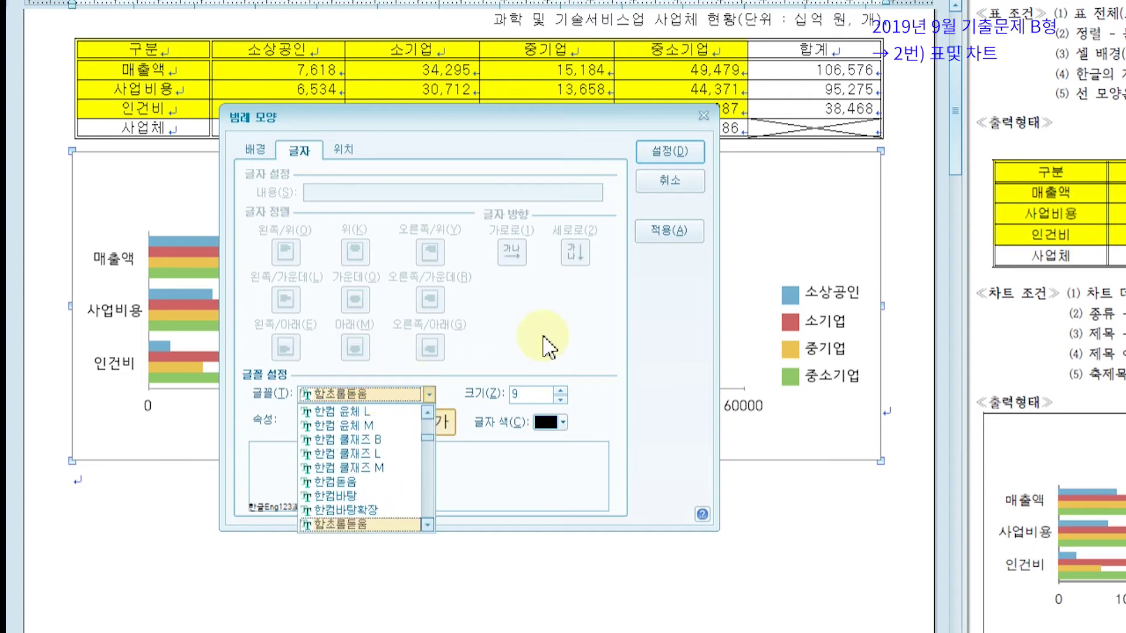
{"action": "type", "text": "돋움"}
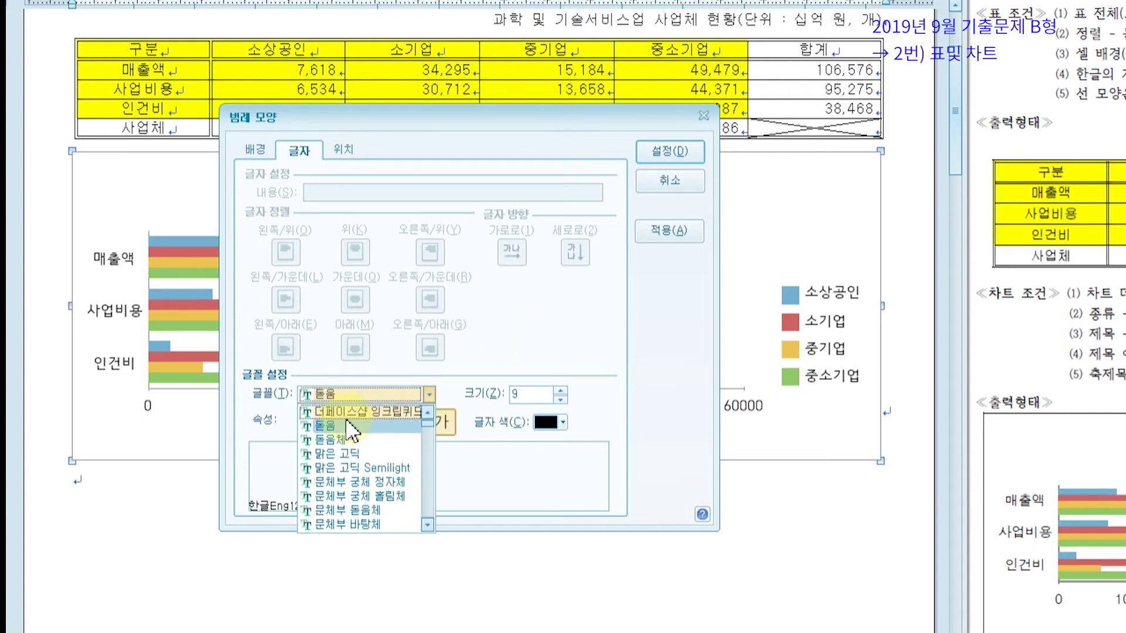
{"action": "key", "text": "Return"}
{"action": "left_click", "coordinate": [447, 433]}
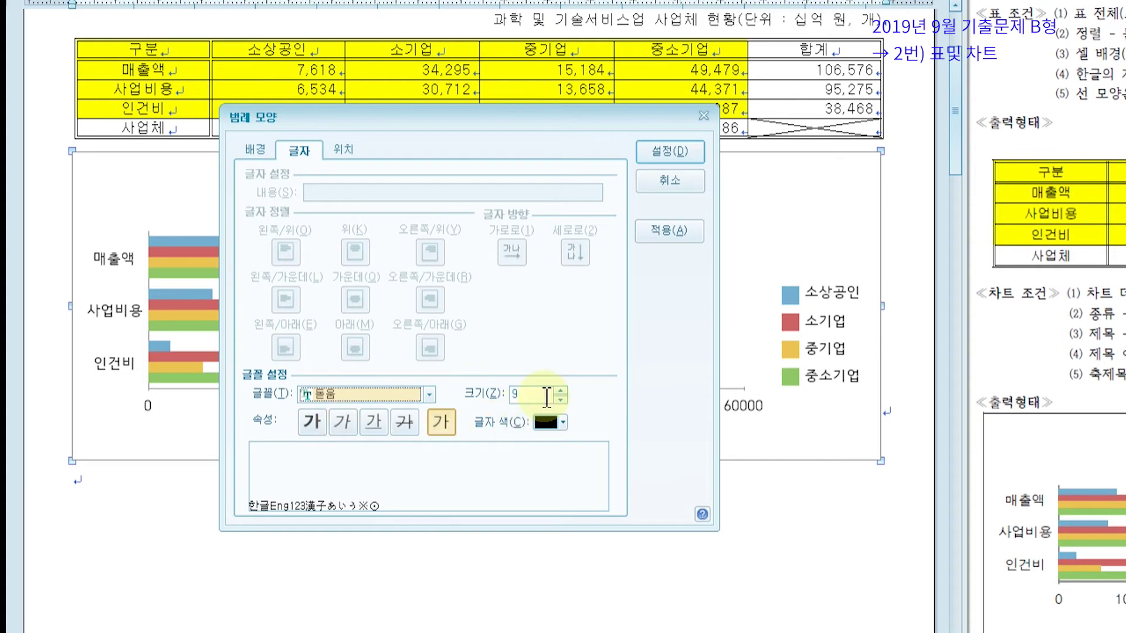
{"action": "left_click", "coordinate": [562, 391]}
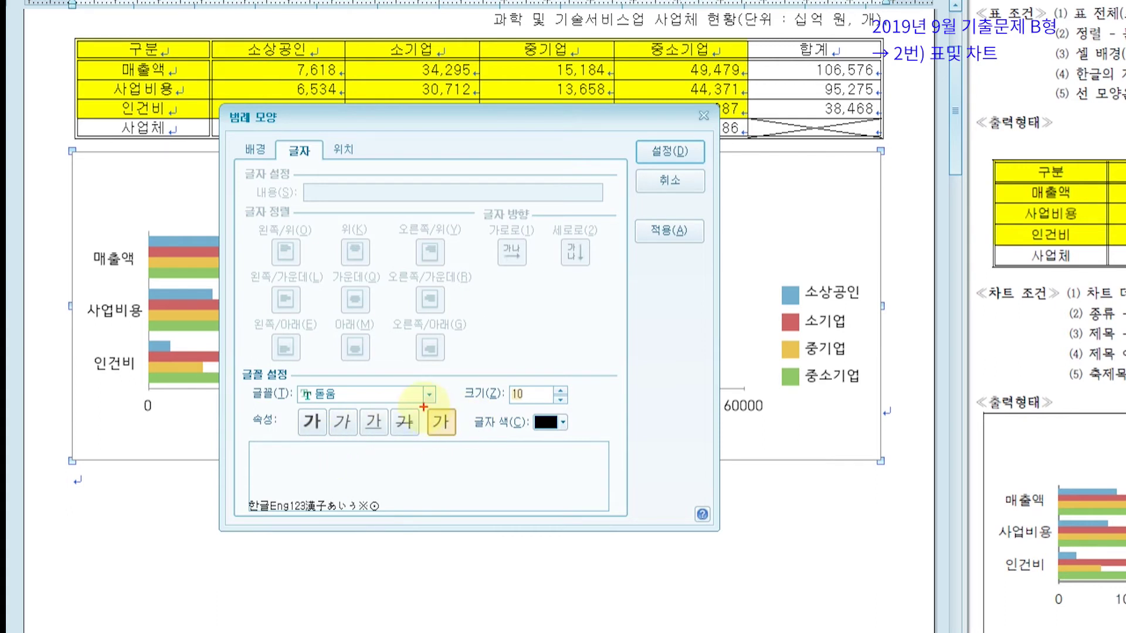
Check that the legend text uses only the regular style (보통) and apply the legend settings.
{"action": "left_click_drag", "start_coordinate": [424, 401], "coordinate": [471, 440]}
{"action": "mouse_move", "coordinate": [306, 439]}
{"action": "left_mouse_down"}
{"action": "mouse_move", "coordinate": [352, 452]}
{"action": "mouse_move", "coordinate": [414, 438]}
{"action": "left_mouse_up"}
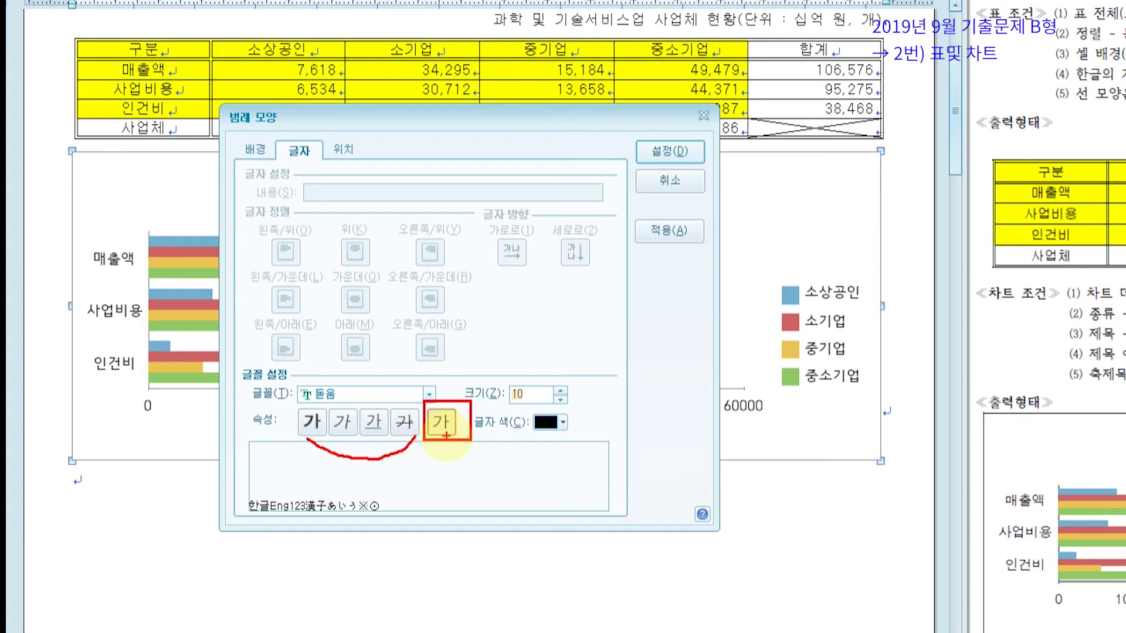
{"action": "key", "text": "Escape"}
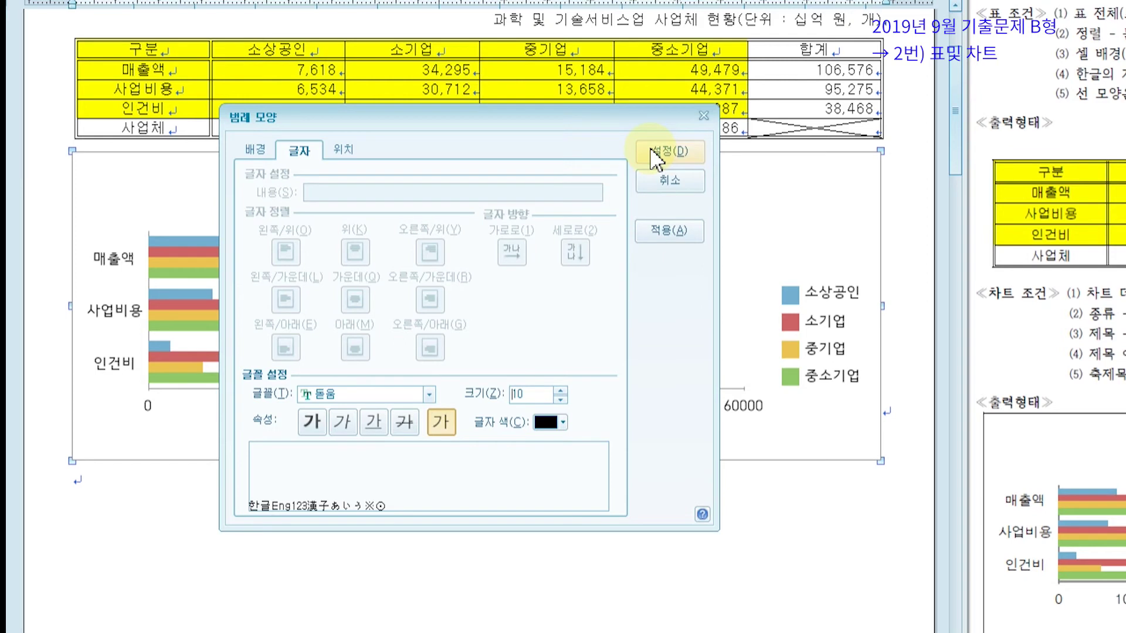
{"action": "left_click", "coordinate": [668, 151]}
Set the chart's horizontal value axis labels to the 돋움 font at 10 pt.
{"action": "mouse_move", "coordinate": [139, 394]}
{"action": "left_mouse_down"}
{"action": "mouse_move", "coordinate": [284, 413]}
{"action": "mouse_move", "coordinate": [747, 417]}
{"action": "left_mouse_up"}
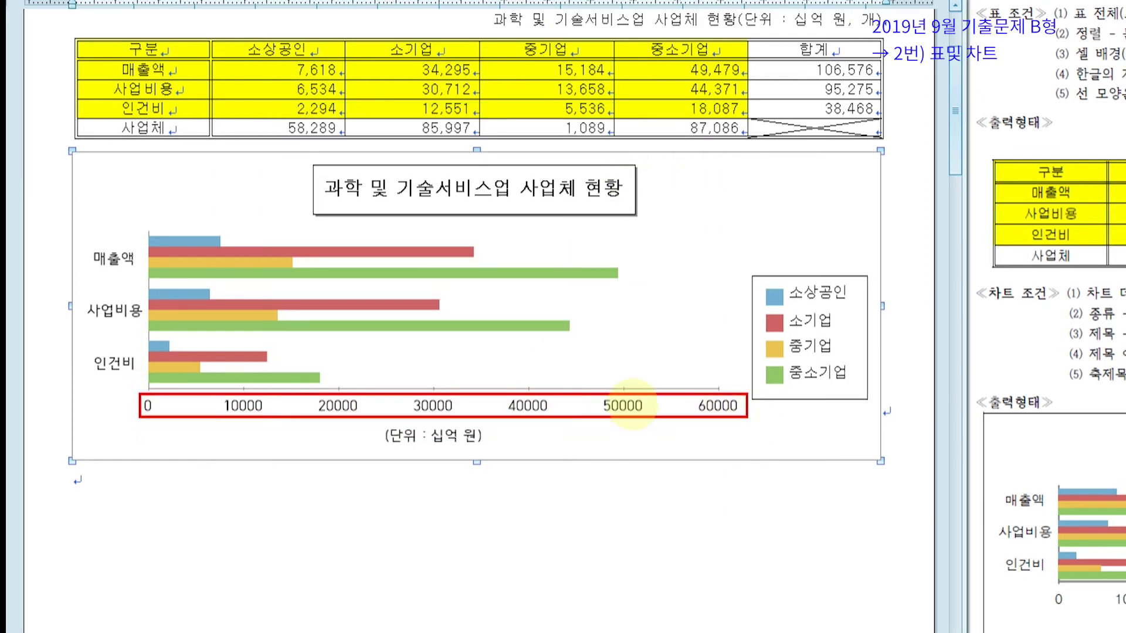
{"action": "key", "text": "Escape"}
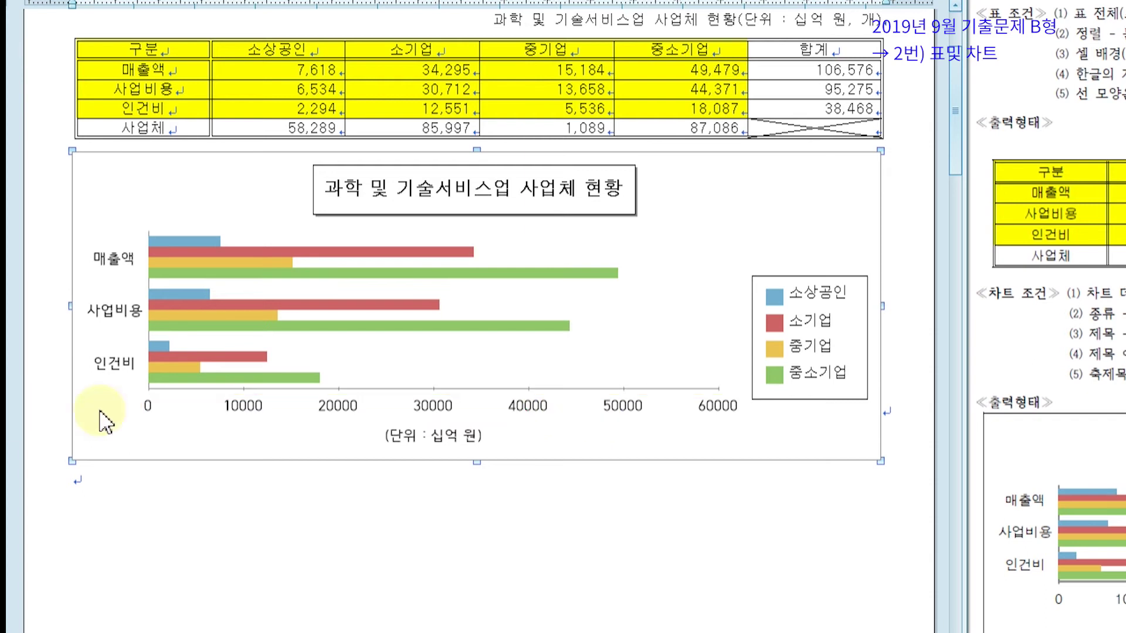
{"action": "double_click", "coordinate": [328, 412]}
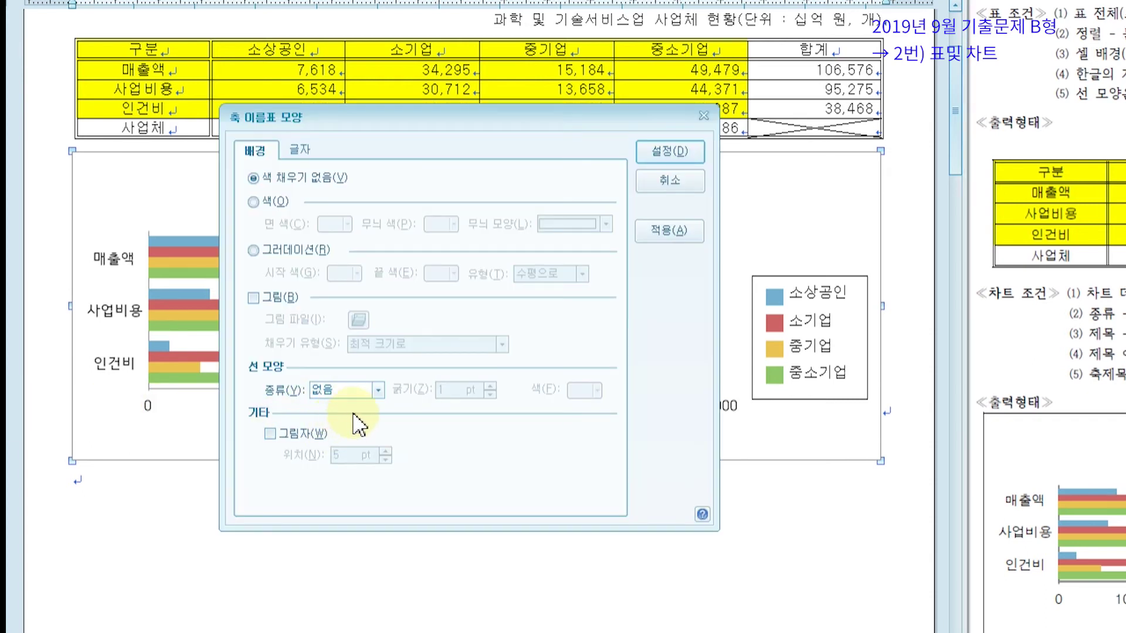
{"action": "left_click", "coordinate": [298, 151]}
{"action": "left_click", "coordinate": [339, 382]}
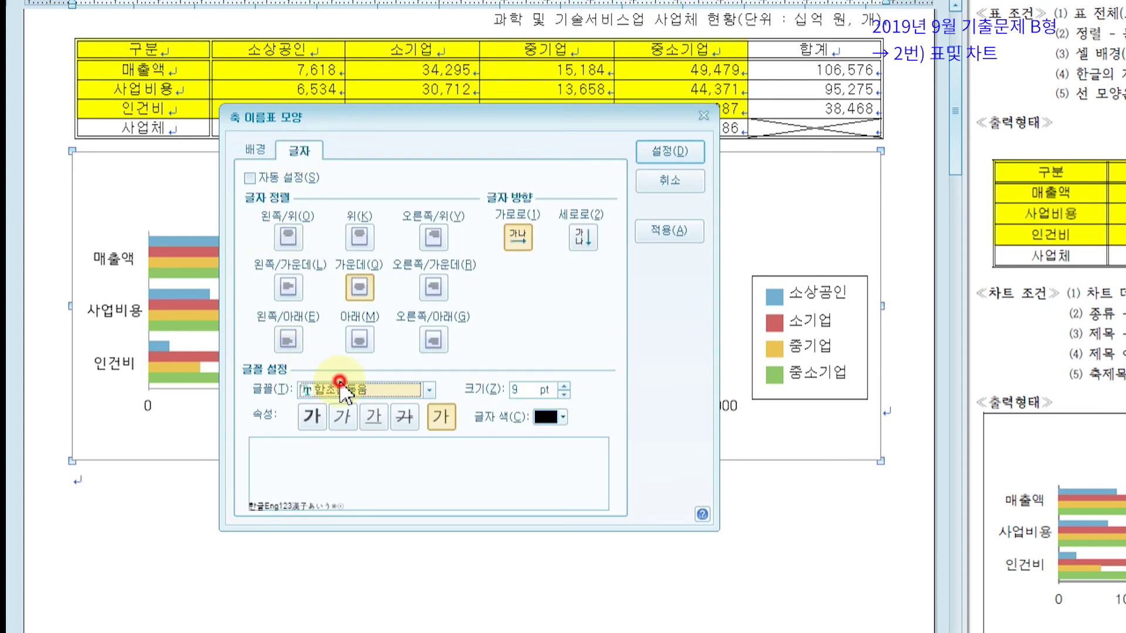
{"action": "type", "text": "돋움"}
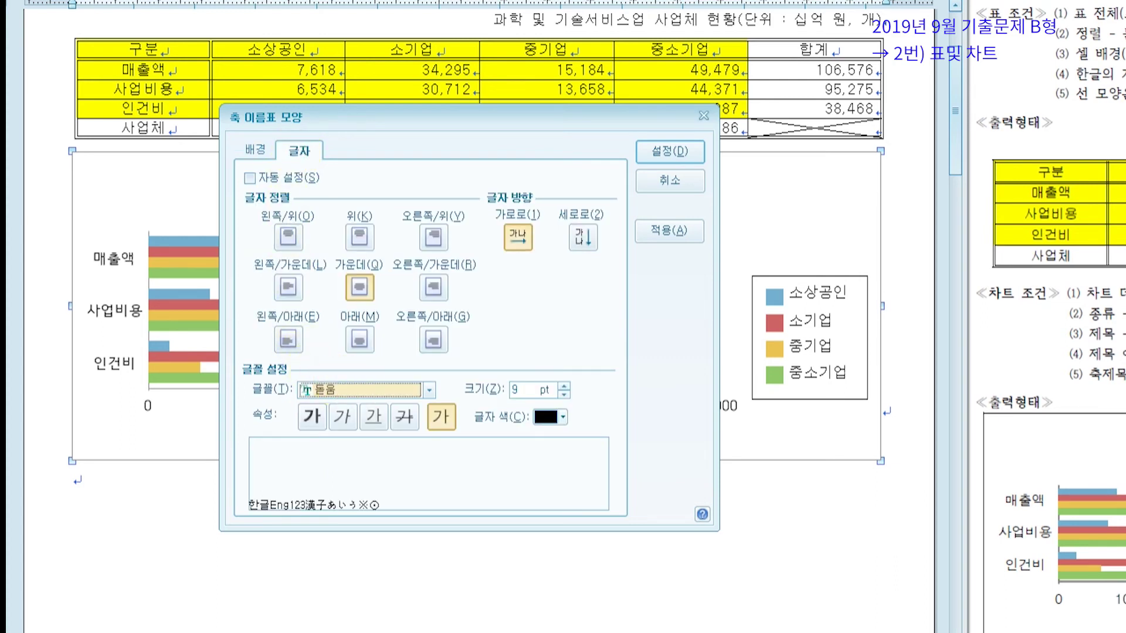
{"action": "left_click", "coordinate": [565, 387]}
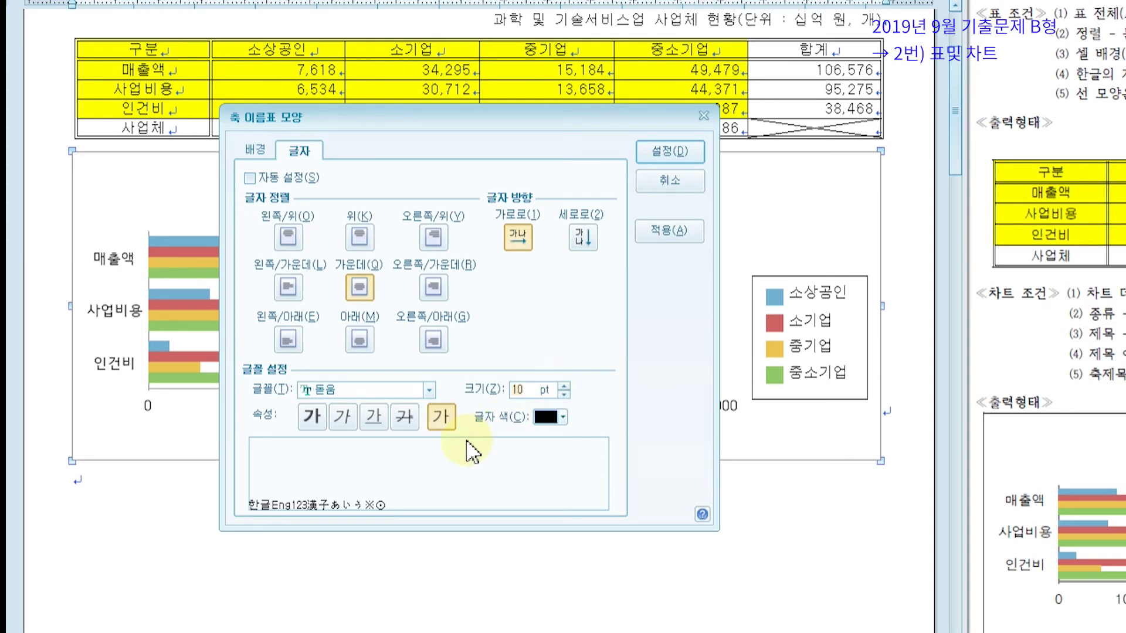
{"action": "left_click", "coordinate": [665, 153]}
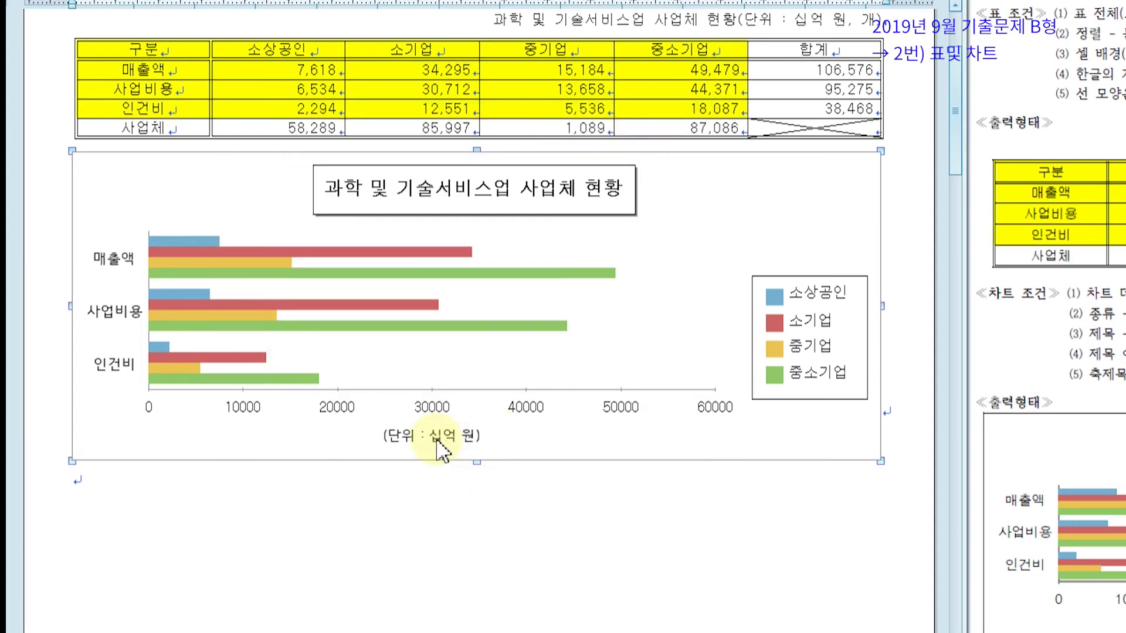
Set the axis title (단위 : 십억 원) to the 돋움 font at size 10.
{"action": "left_click", "coordinate": [377, 422]}
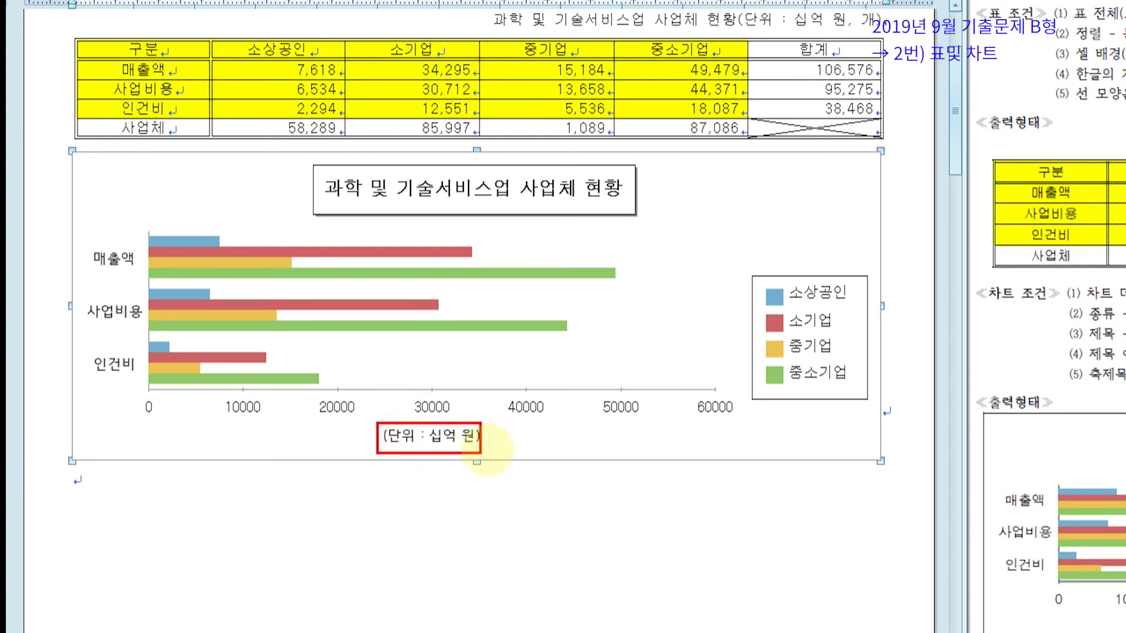
{"action": "key", "text": "Escape"}
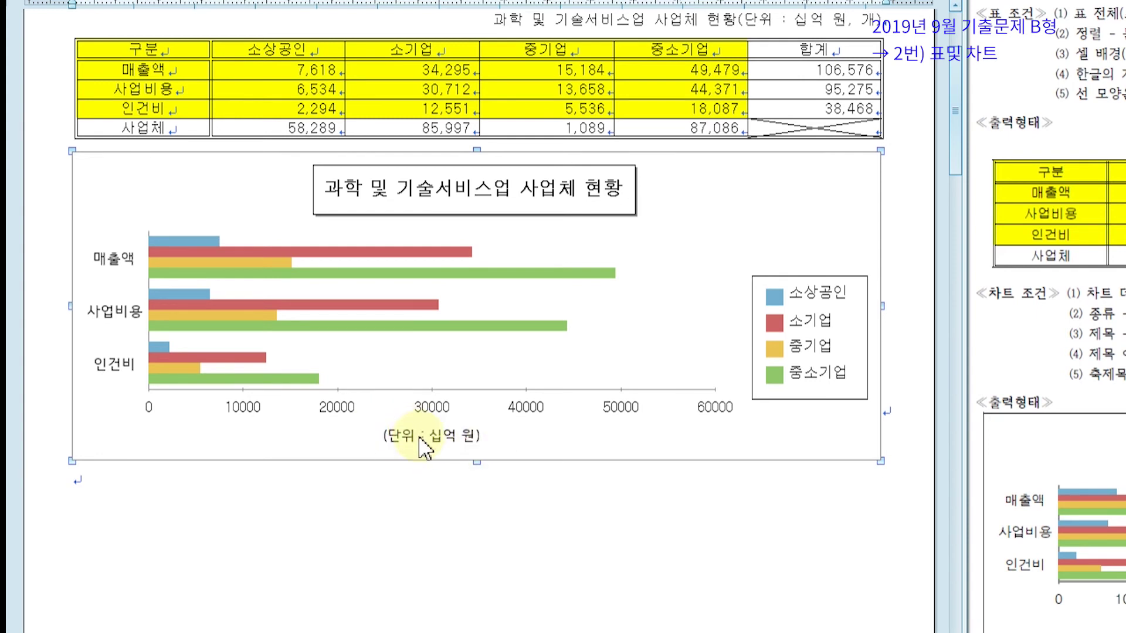
{"action": "double_click", "coordinate": [420, 441]}
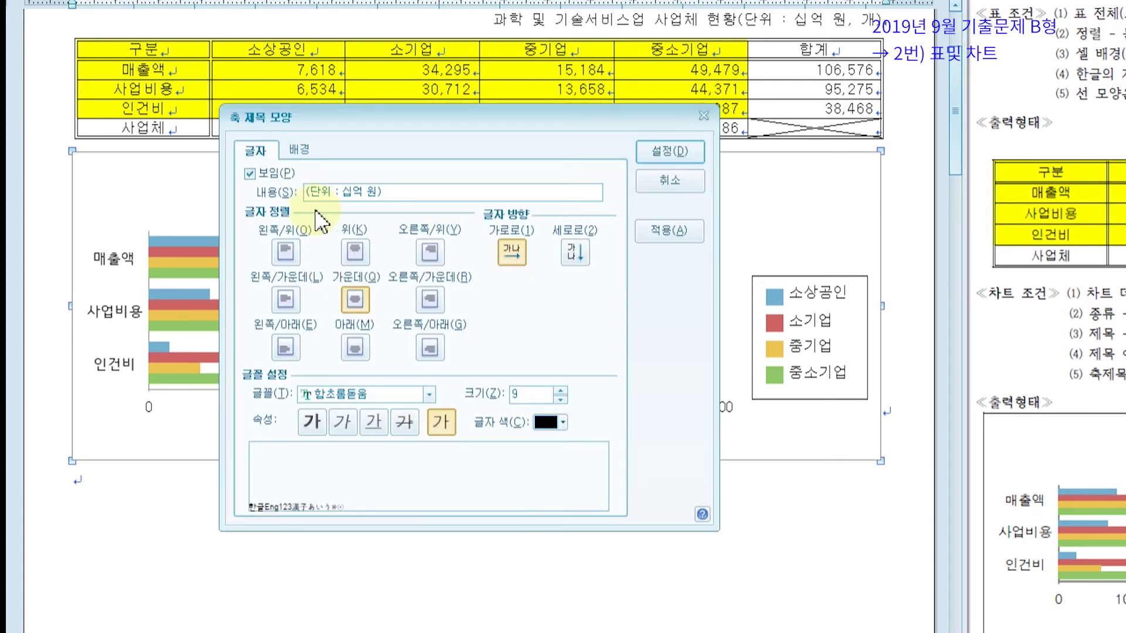
{"action": "left_click", "coordinate": [332, 398]}
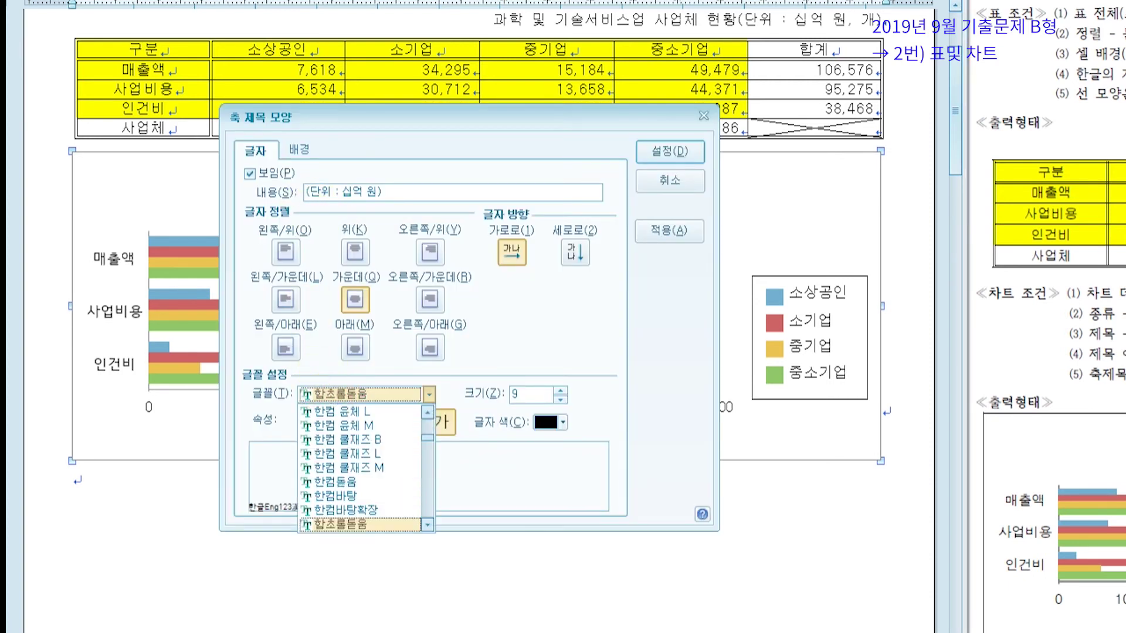
{"action": "type", "text": "돋움"}
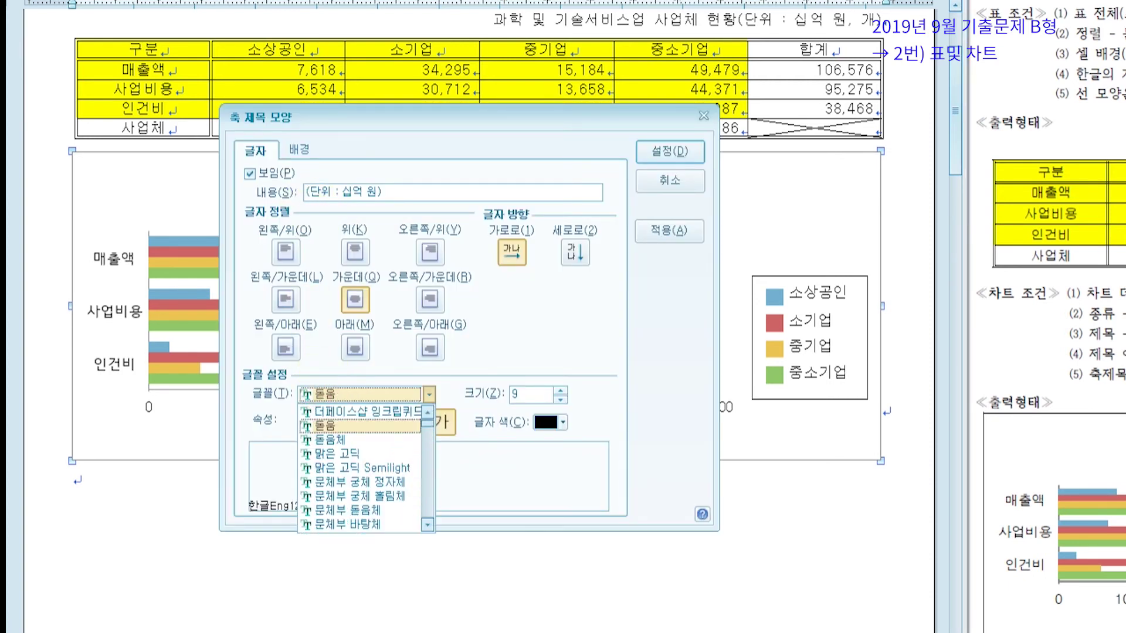
{"action": "left_click", "coordinate": [327, 423]}
{"action": "left_click", "coordinate": [561, 390]}
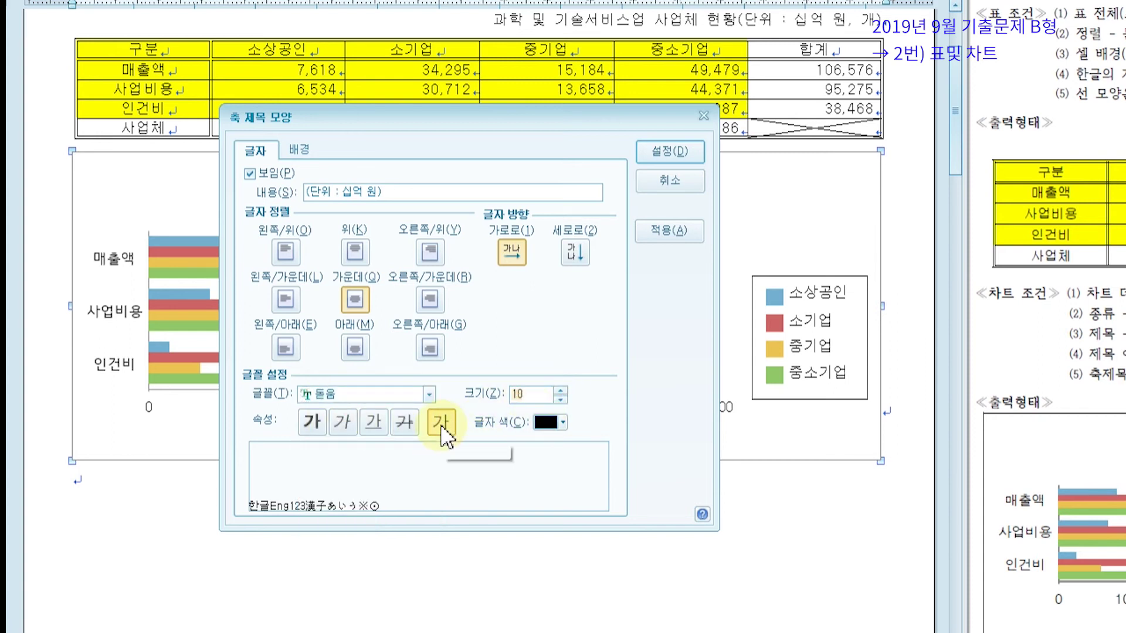
{"action": "left_click", "coordinate": [657, 152]}
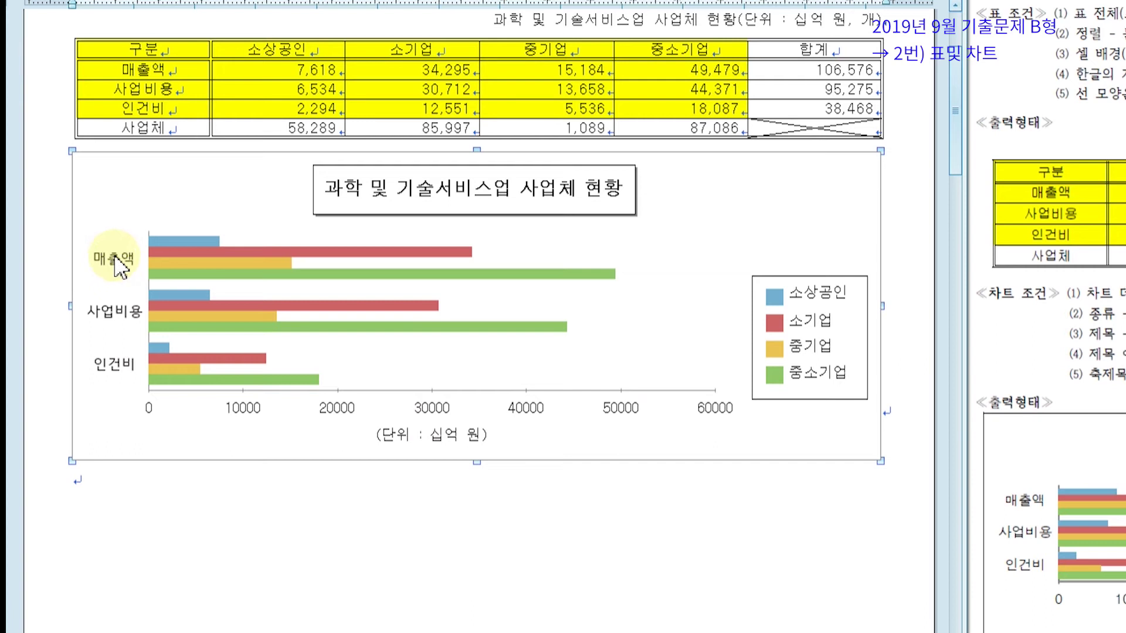
Set the vertical category axis labels (매출액, 사업비용, 인건비) to the 돋움 font at 10 pt.
{"action": "mouse_move", "coordinate": [117, 236]}
{"action": "left_mouse_down"}
{"action": "mouse_move", "coordinate": [82, 293]}
{"action": "mouse_move", "coordinate": [147, 357]}
{"action": "mouse_move", "coordinate": [120, 234]}
{"action": "mouse_move", "coordinate": [104, 245]}
{"action": "left_mouse_up"}
{"action": "key", "text": "Escape"}
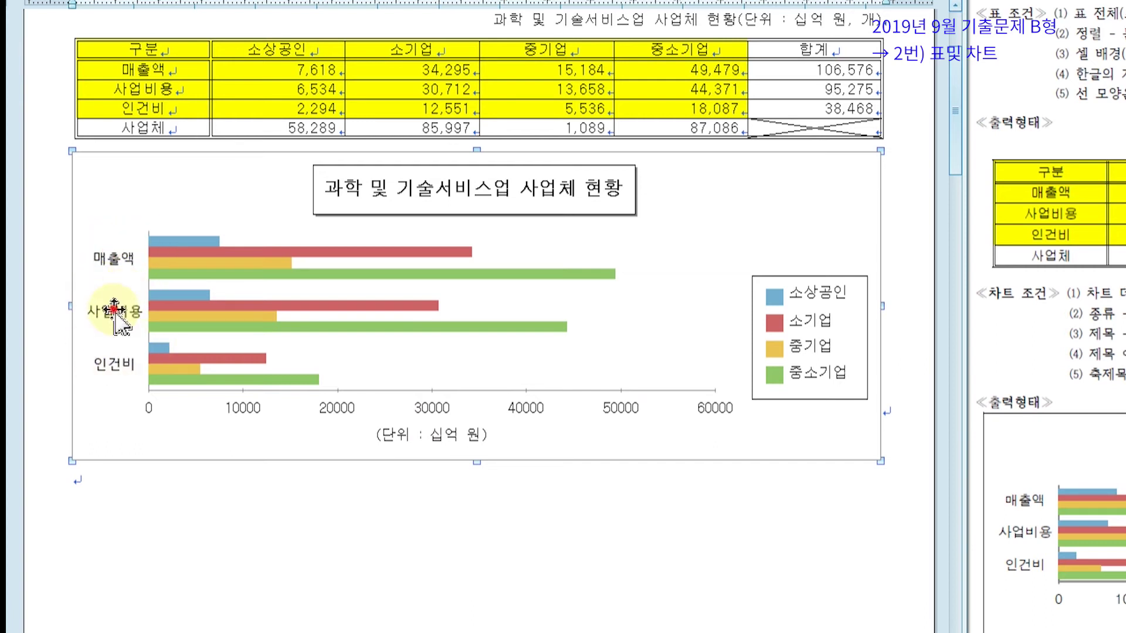
{"action": "left_click", "coordinate": [113, 309]}
{"action": "double_click", "coordinate": [113, 310]}
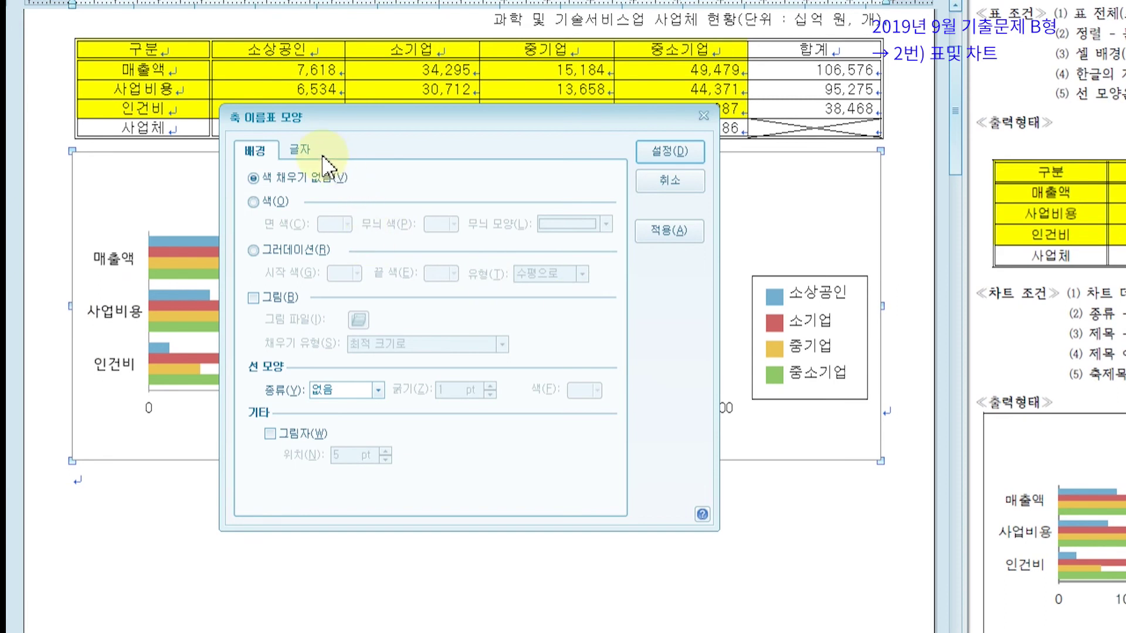
{"action": "left_click", "coordinate": [300, 151]}
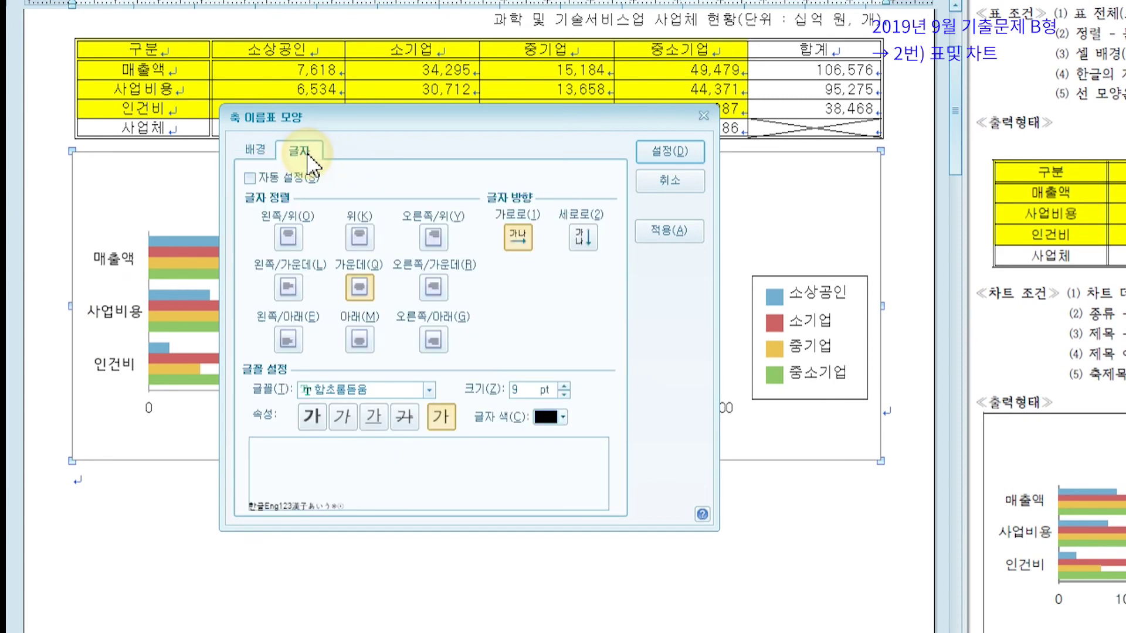
{"action": "left_click", "coordinate": [346, 389]}
{"action": "type", "text": "돋움"}
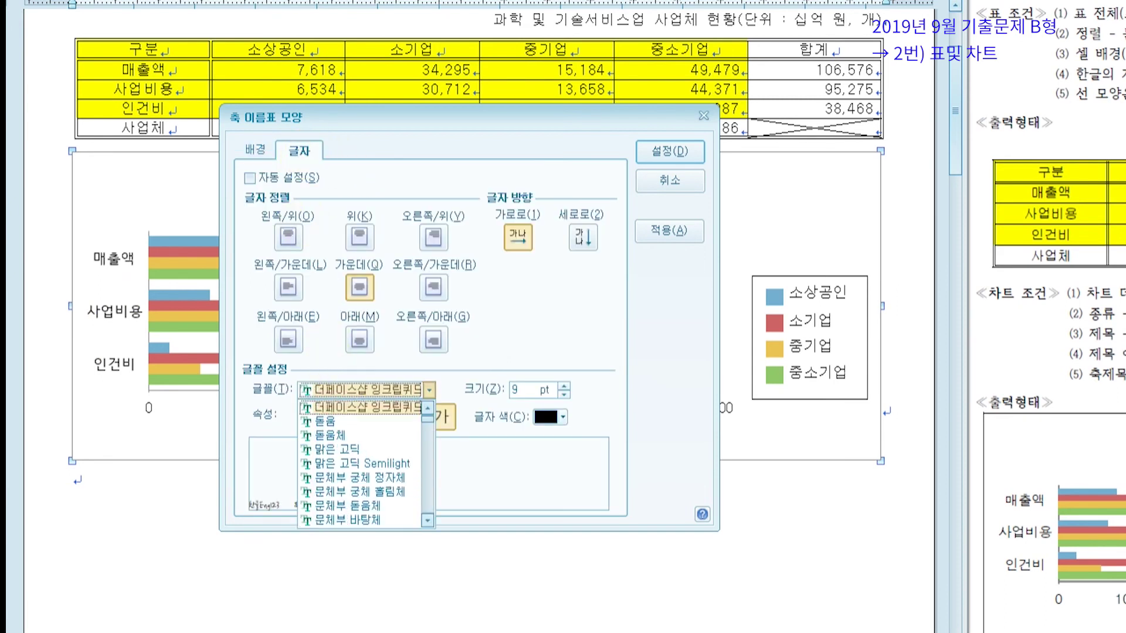
{"action": "left_click", "coordinate": [342, 425]}
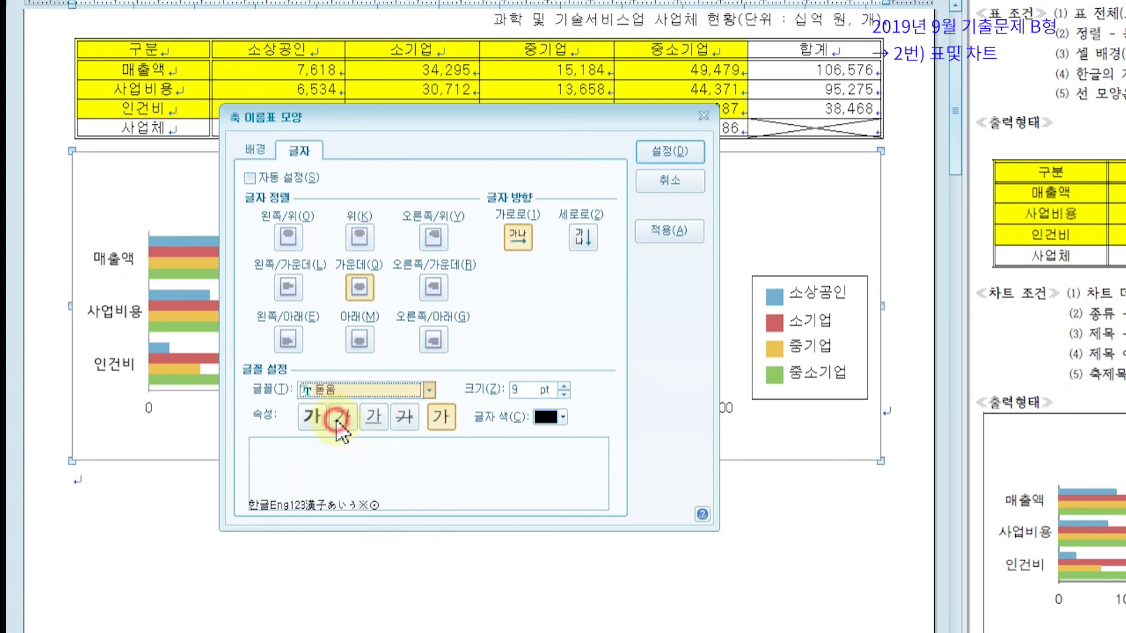
{"action": "left_click", "coordinate": [564, 385]}
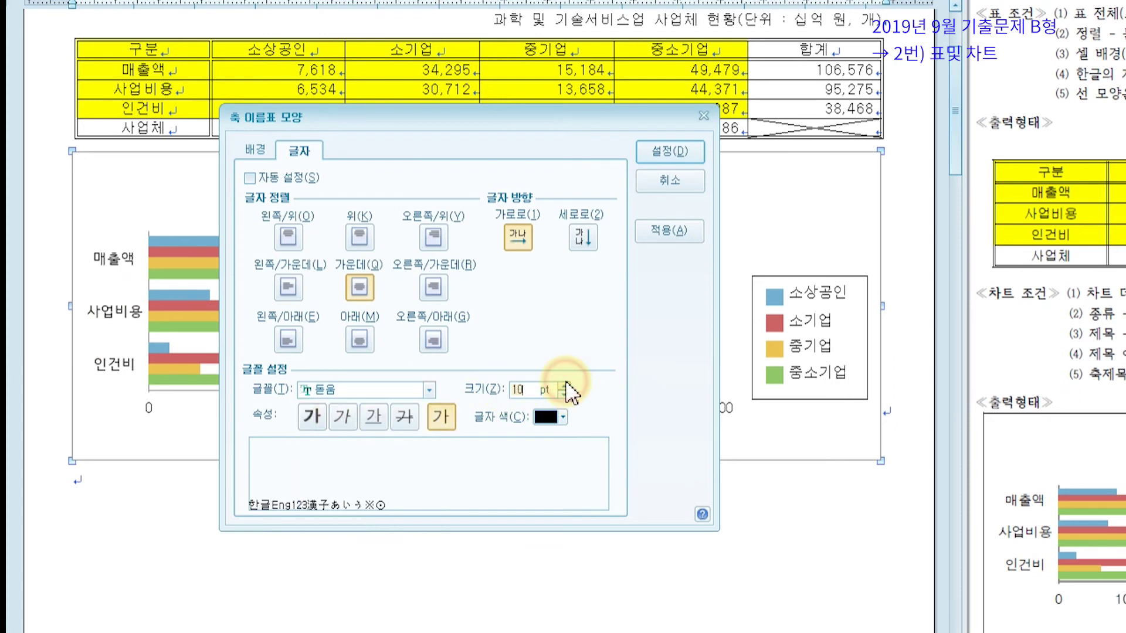
{"action": "left_click", "coordinate": [681, 154]}
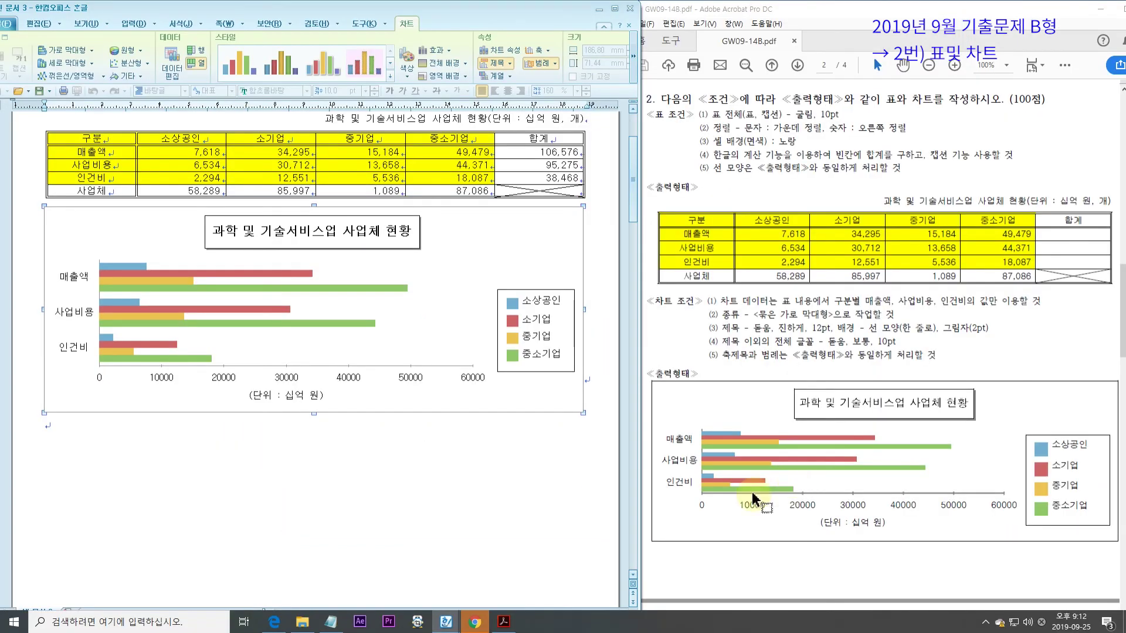
Examine the value axis minimum, maximum and tick intervals in the PDF's sample chart and compare them with the document's chart.
{"action": "left_click_drag", "start_coordinate": [691, 487], "coordinate": [1019, 516]}
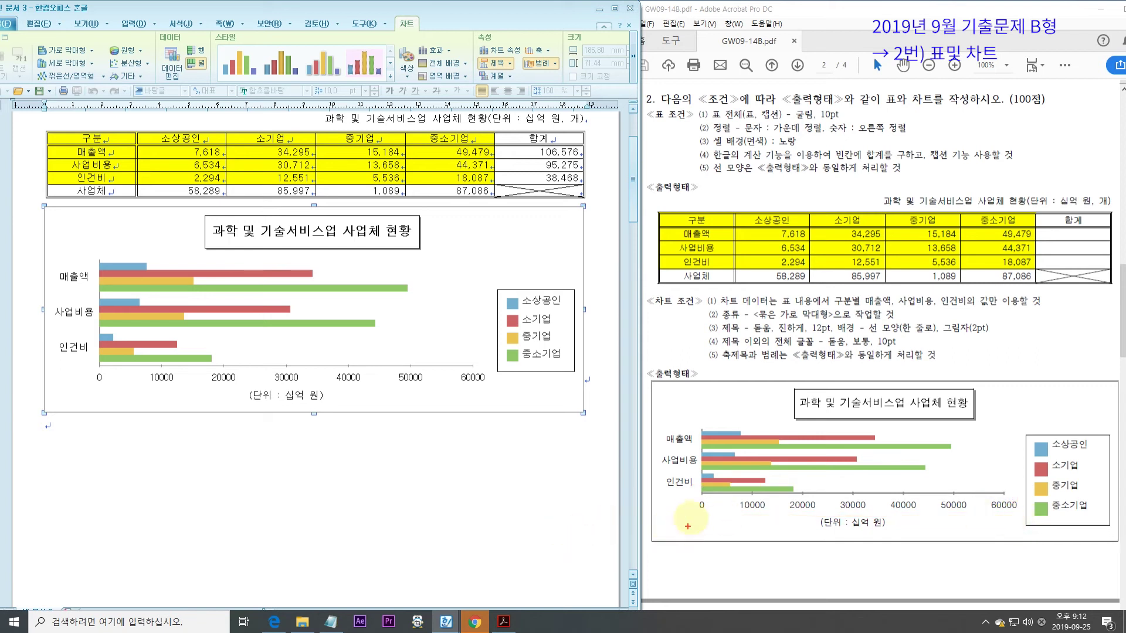
{"action": "left_click_drag", "start_coordinate": [705, 519], "coordinate": [711, 503]}
{"action": "mouse_move", "coordinate": [1014, 499]}
{"action": "left_mouse_down"}
{"action": "mouse_move", "coordinate": [997, 516]}
{"action": "mouse_move", "coordinate": [1031, 519]}
{"action": "left_mouse_up"}
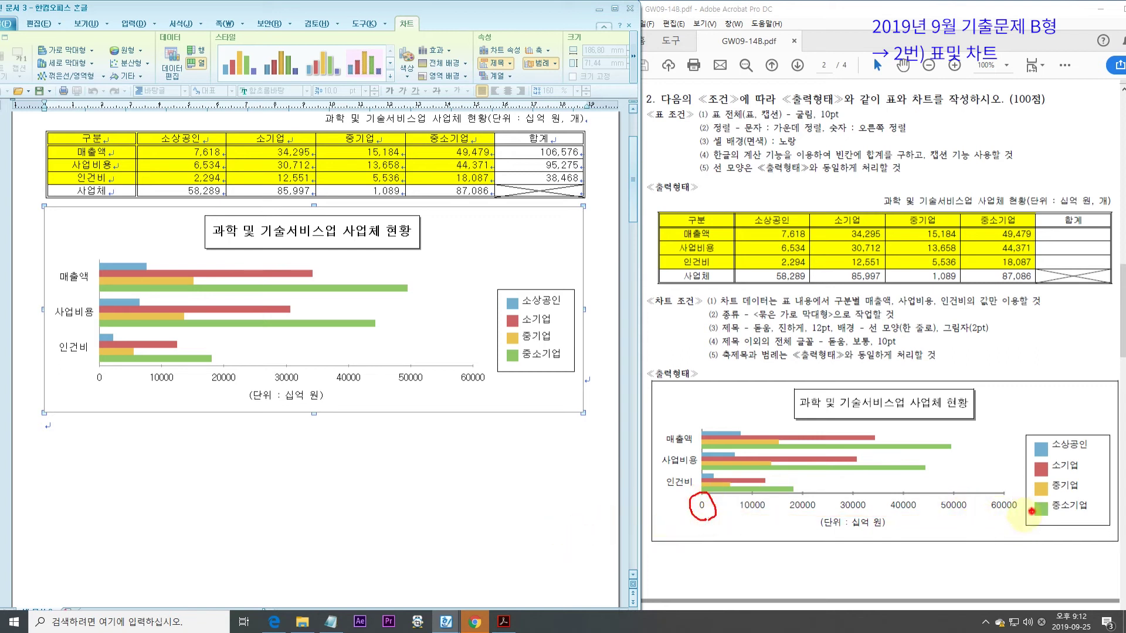
{"action": "mouse_move", "coordinate": [754, 502]}
{"action": "left_mouse_down"}
{"action": "mouse_move", "coordinate": [752, 487]}
{"action": "mouse_move", "coordinate": [965, 498]}
{"action": "left_mouse_up"}
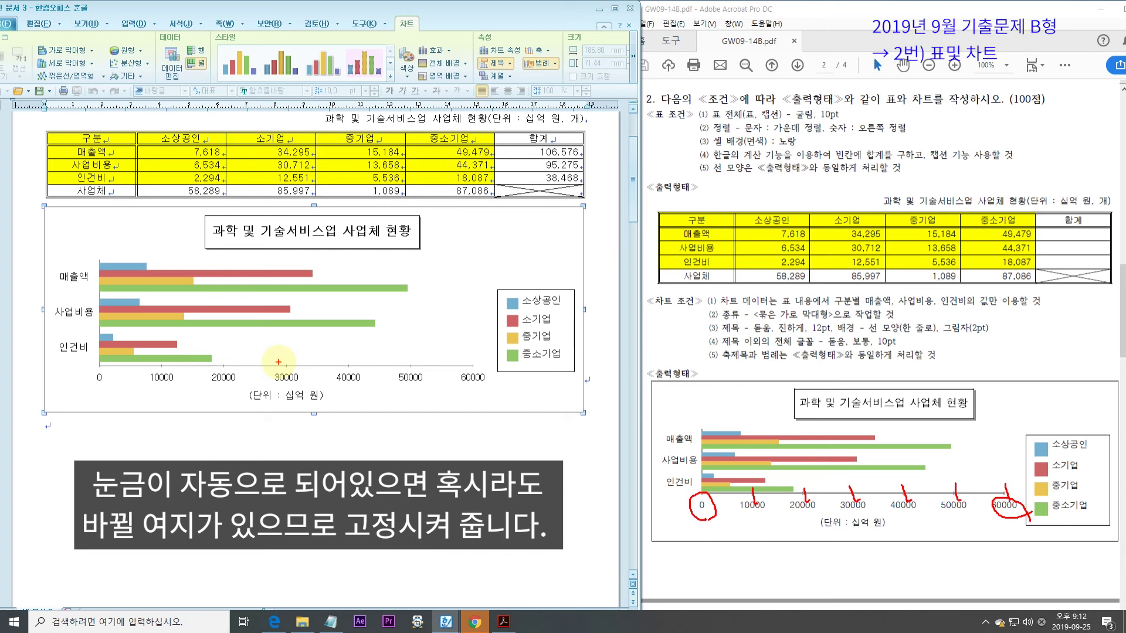
{"action": "key", "text": "Escape"}
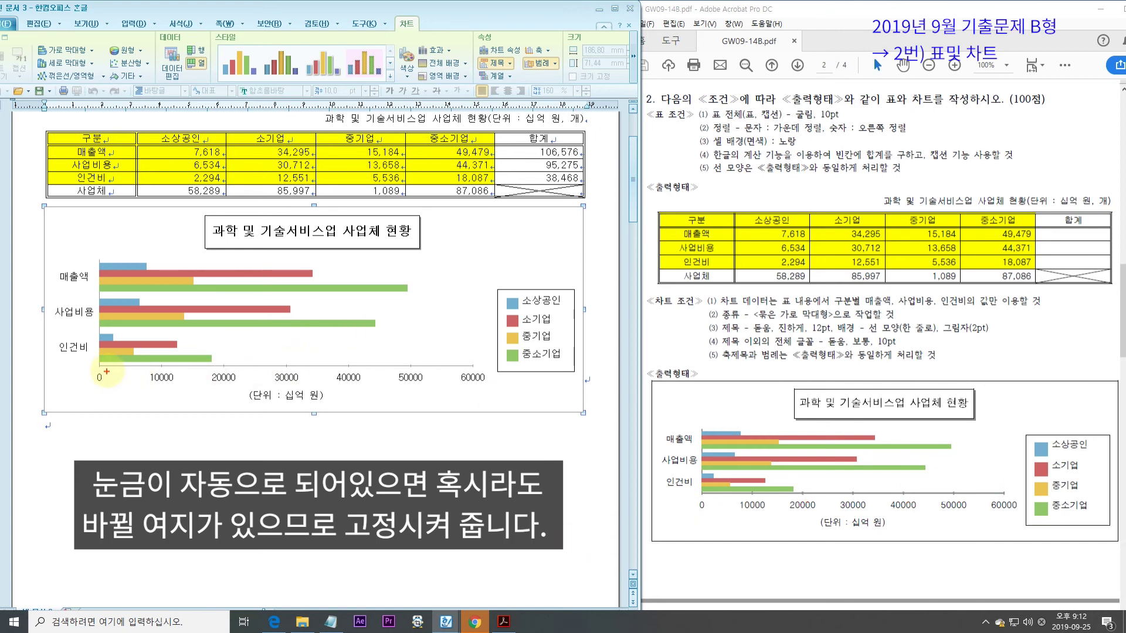
{"action": "left_click_drag", "start_coordinate": [101, 364], "coordinate": [474, 365]}
{"action": "key", "text": "Escape"}
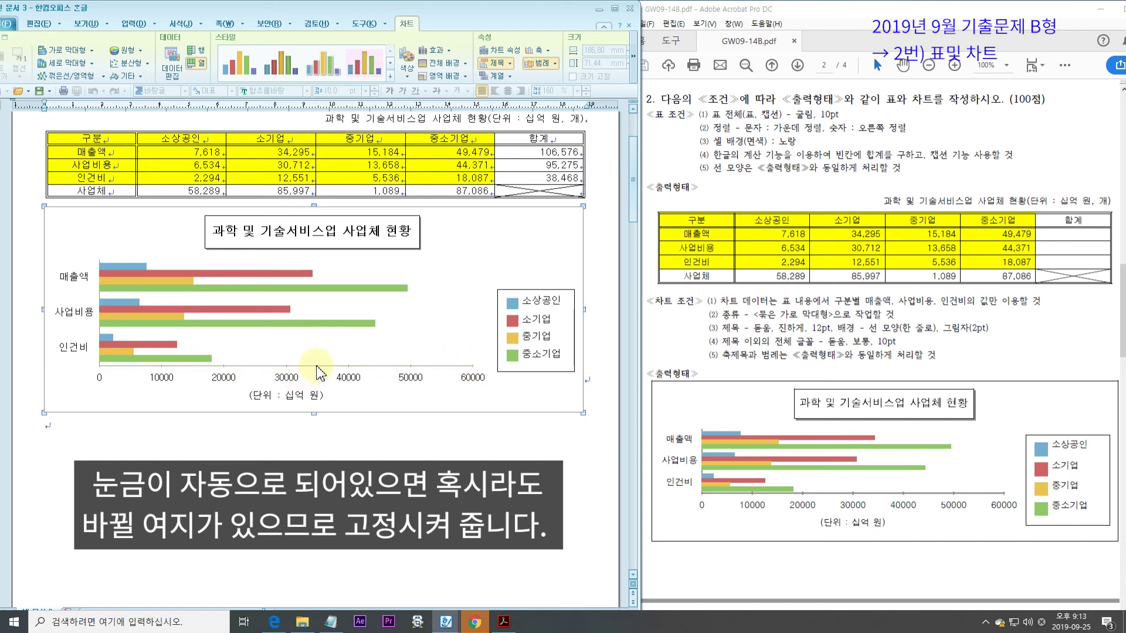
Turn off automatic scaling (자동으로 꾸밈) for the value axis, fixing it at 0 to 60000 with 6 major divisions.
{"action": "double_click", "coordinate": [317, 365]}
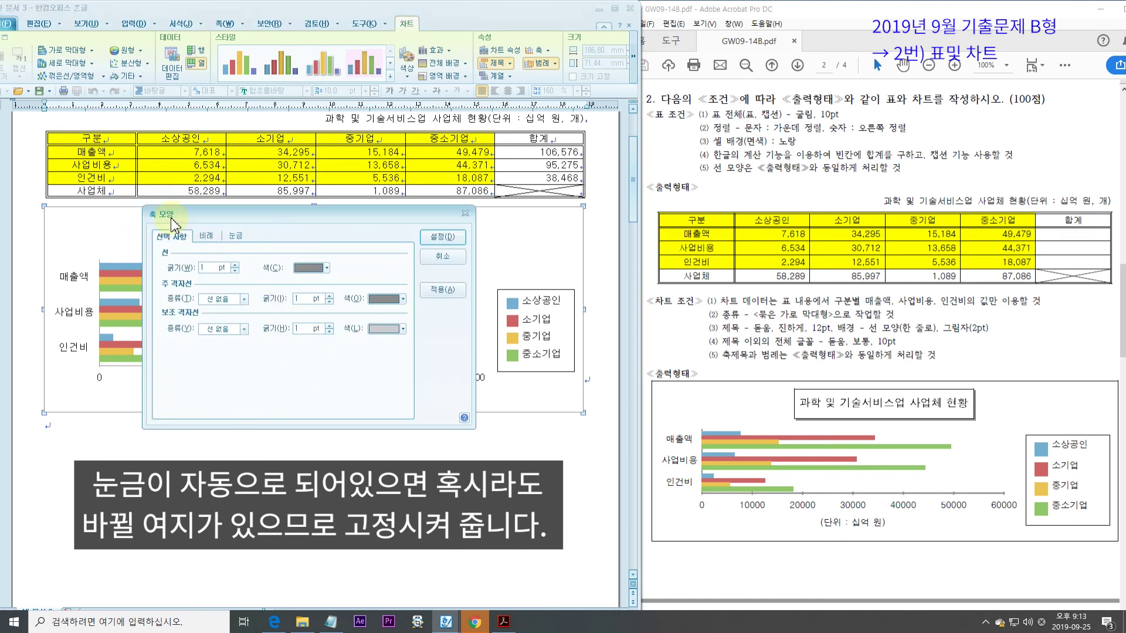
{"action": "left_click", "coordinate": [206, 235]}
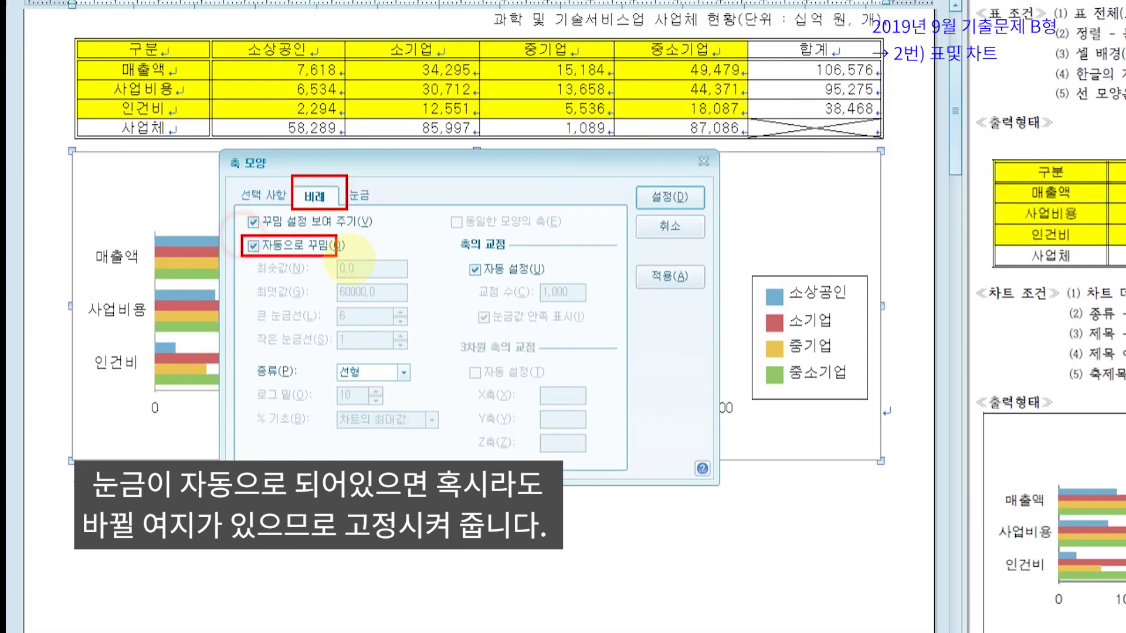
{"action": "left_click", "coordinate": [254, 245]}
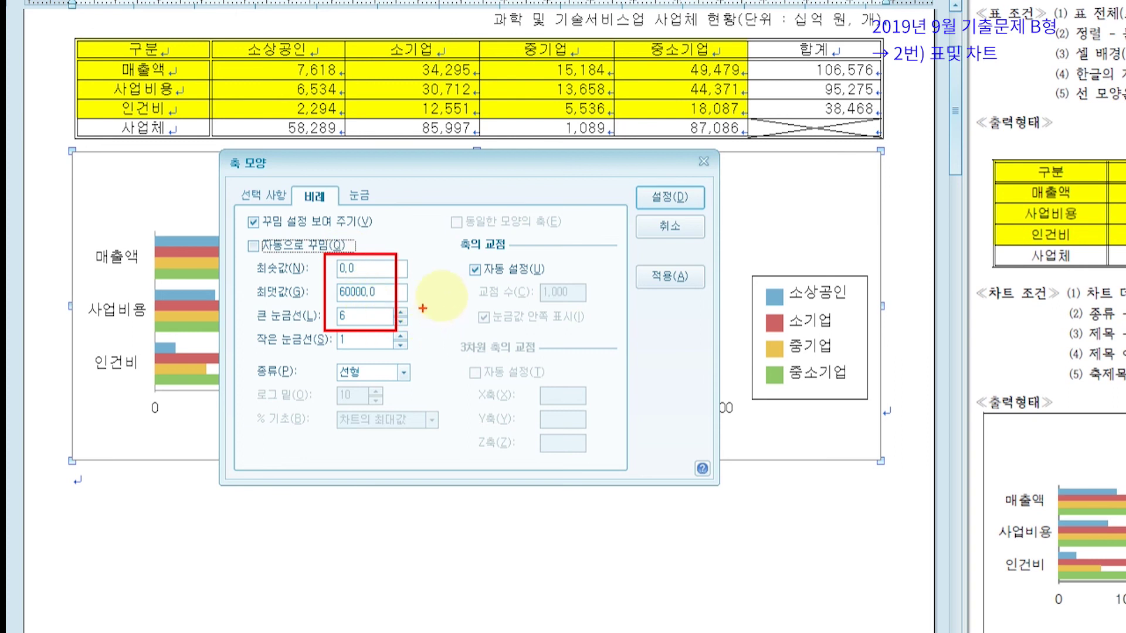
{"action": "mouse_move", "coordinate": [660, 208]}
{"action": "left_mouse_down"}
{"action": "mouse_move", "coordinate": [674, 176]}
{"action": "mouse_move", "coordinate": [656, 211]}
{"action": "left_mouse_up"}
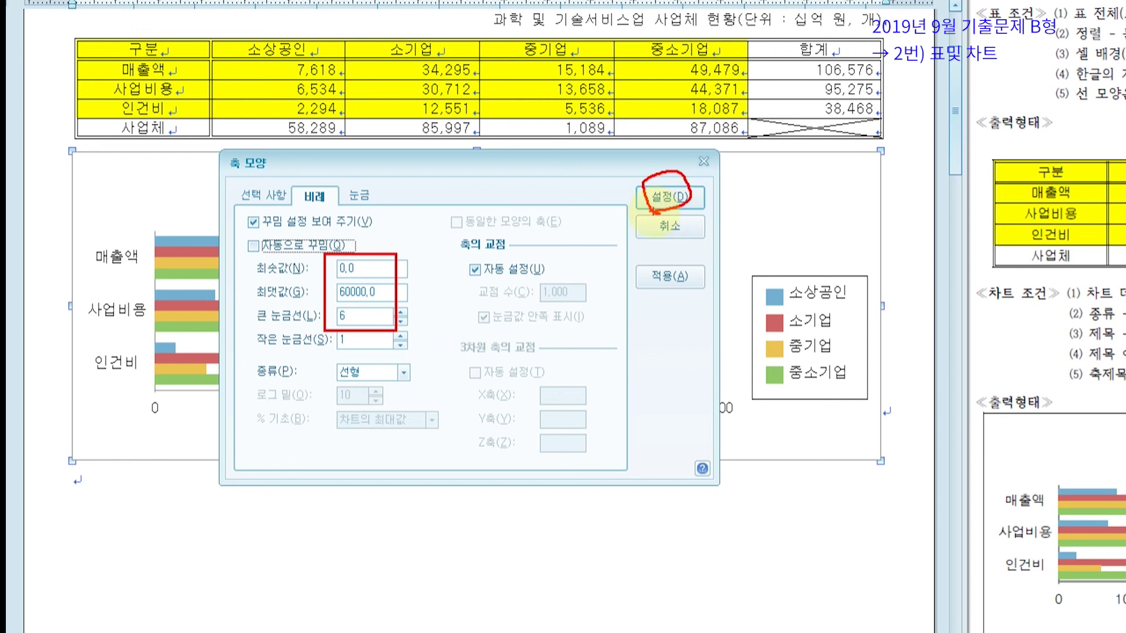
{"action": "left_click", "coordinate": [648, 204]}
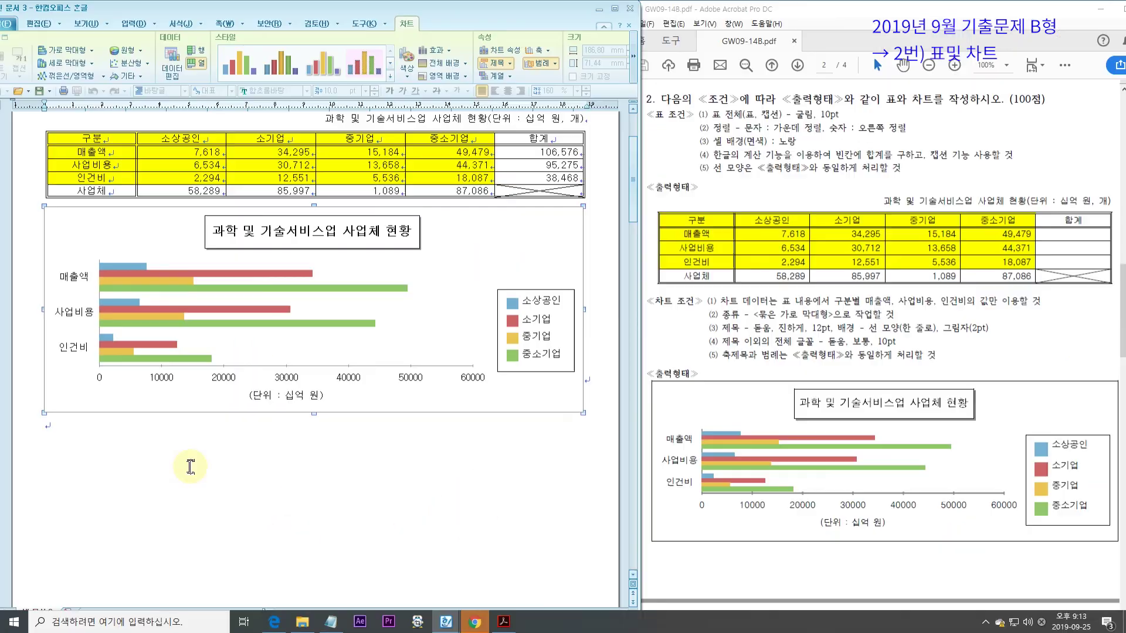
Leave the chart and place the text cursor on the empty line below number 3 on the following page.
{"action": "left_click", "coordinate": [390, 545]}
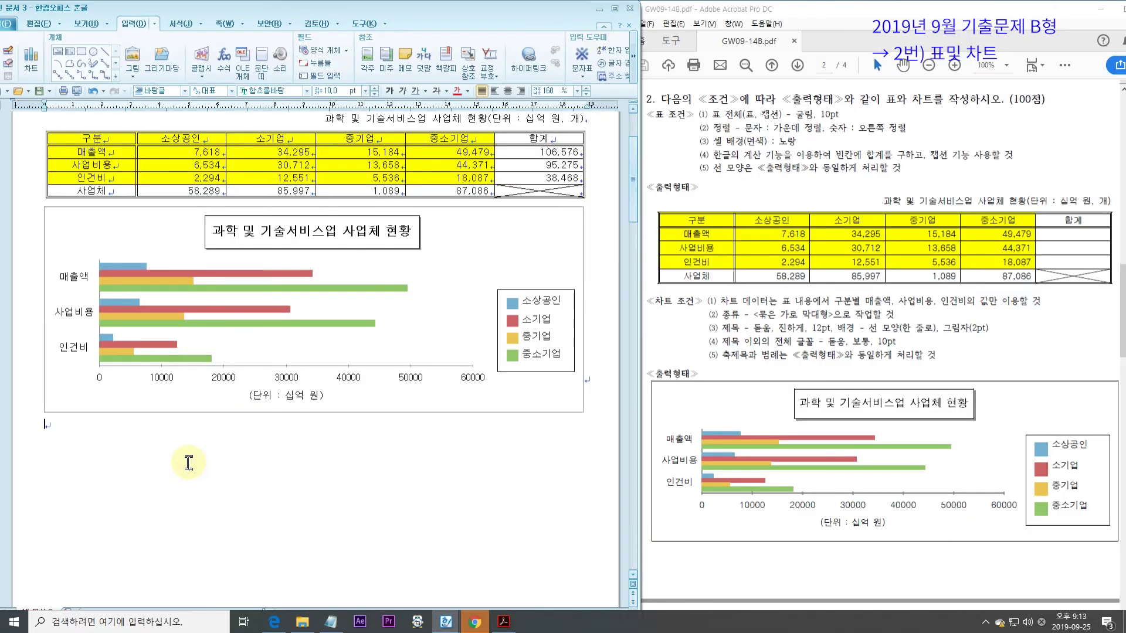
{"action": "scroll", "coordinate": [188, 463], "scroll_direction": "down", "scroll_amount": 10}
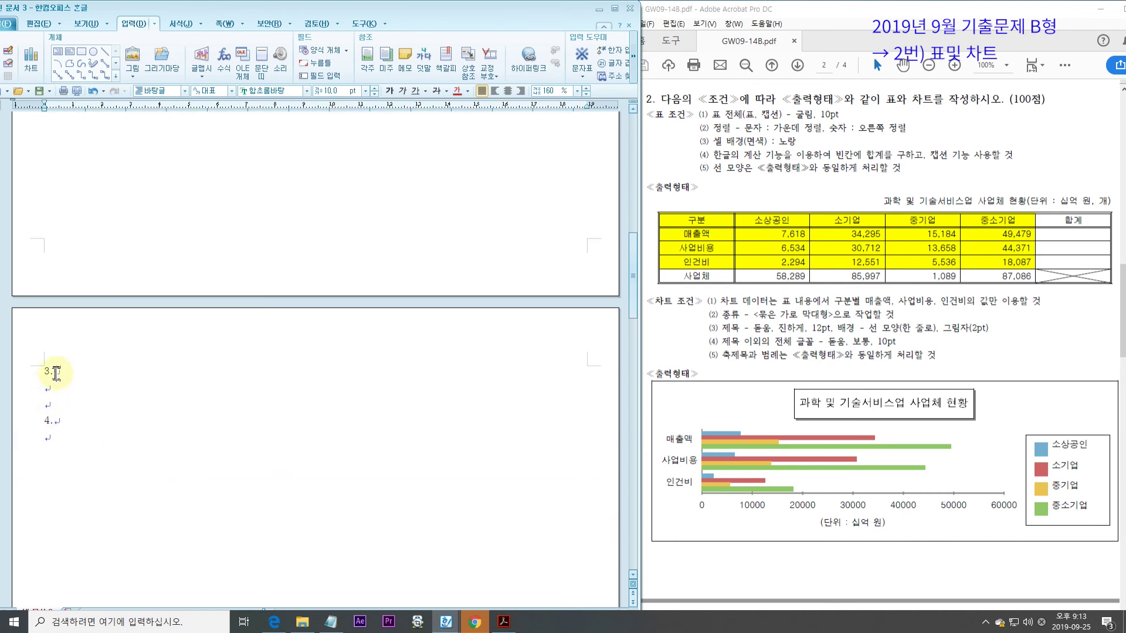
{"action": "left_click", "coordinate": [46, 389]}
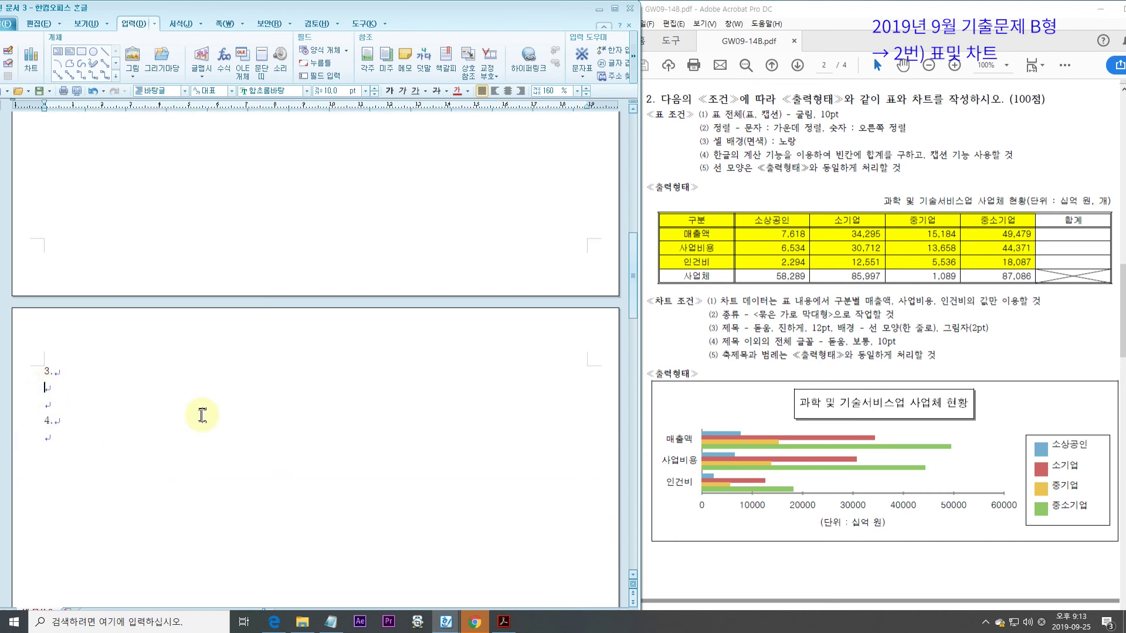